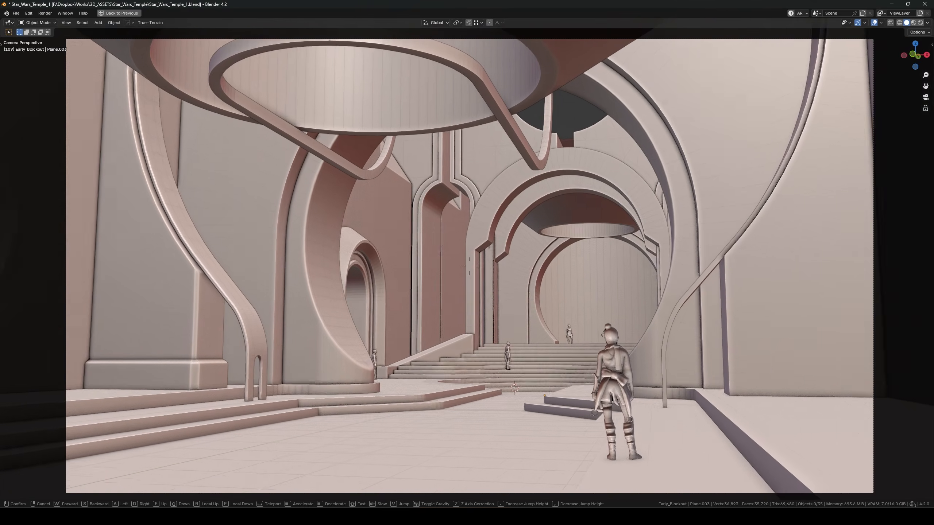
Walk through the early temple blockout, examining the entrance arch, stairs, side doorway and pillars at human scale.
key(a)
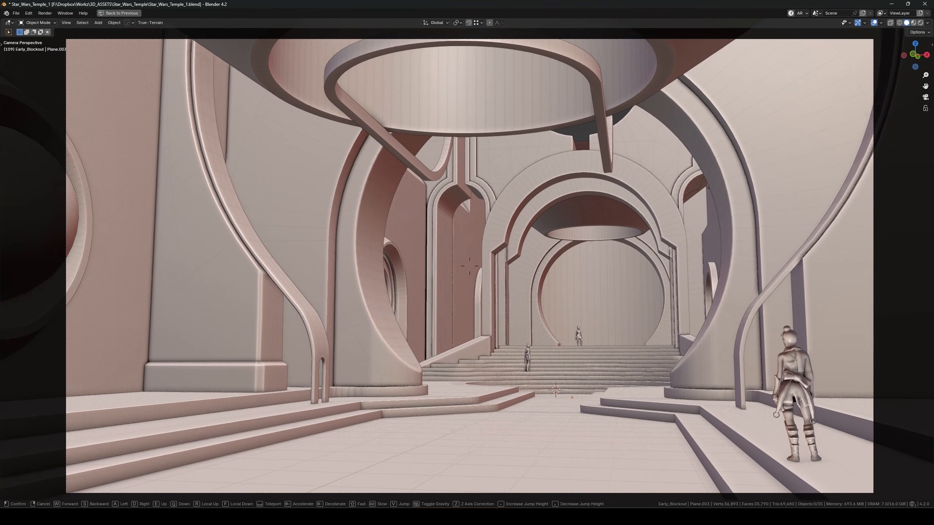
key(d)
key(w)
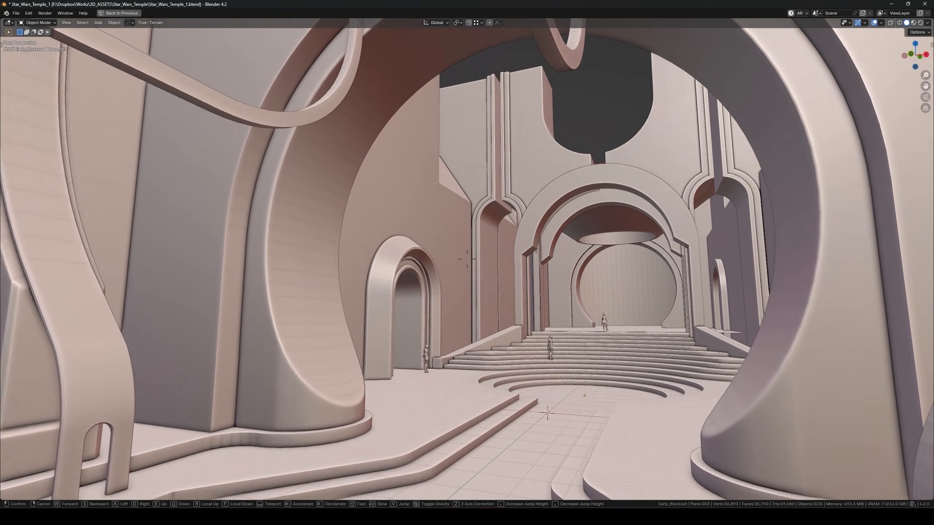
key(w)
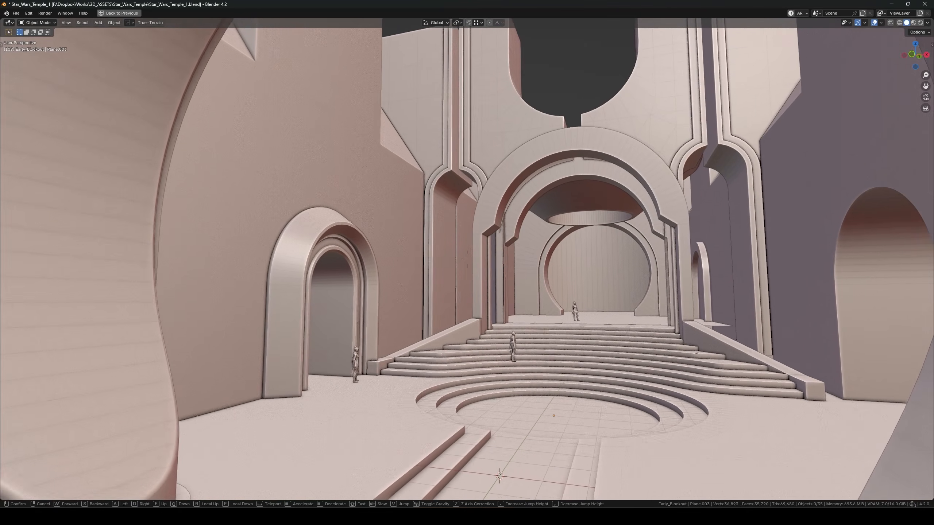
key(w)
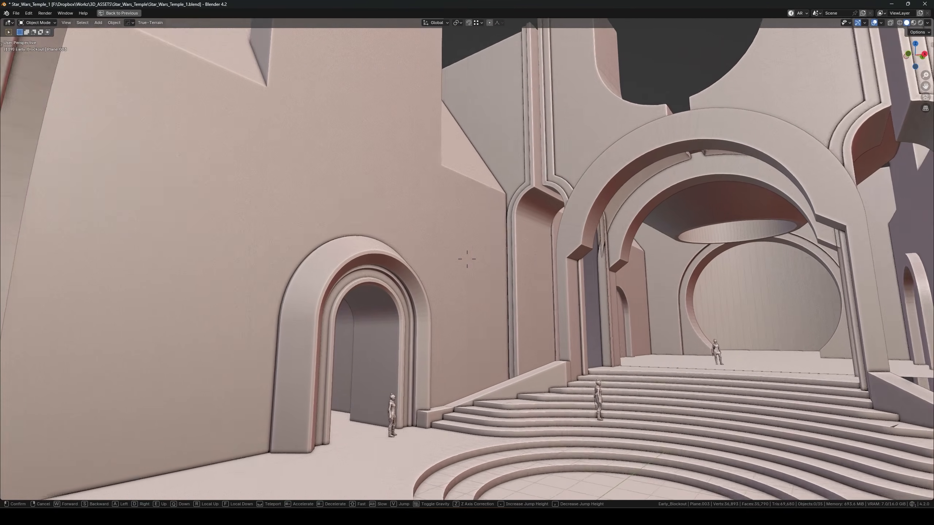
key(w)
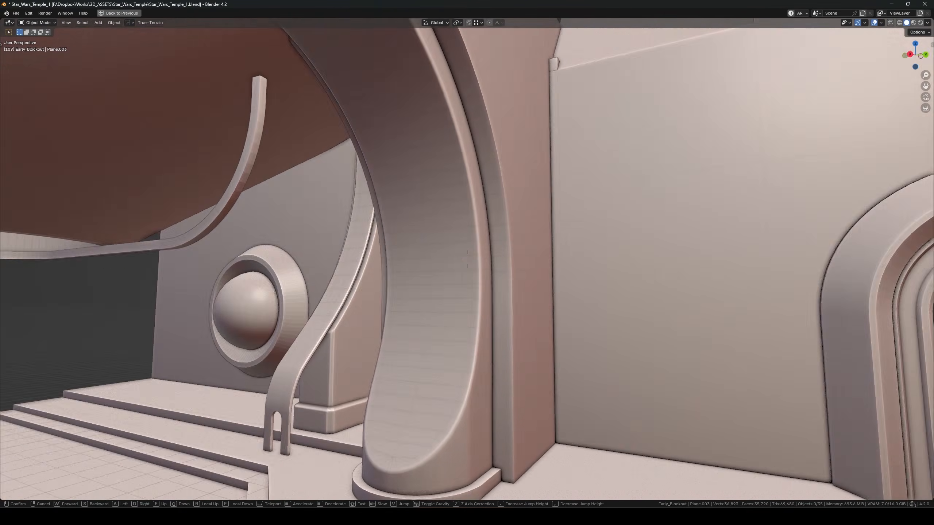
key(w)
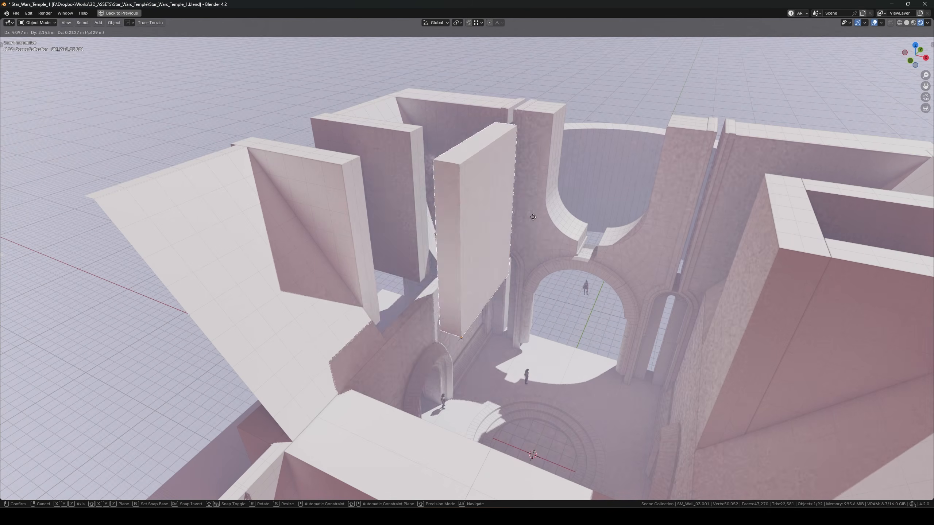
Place the tall upper wall block above the side doorway and try to move the adjoining slanted wall panel.
click(420, 223)
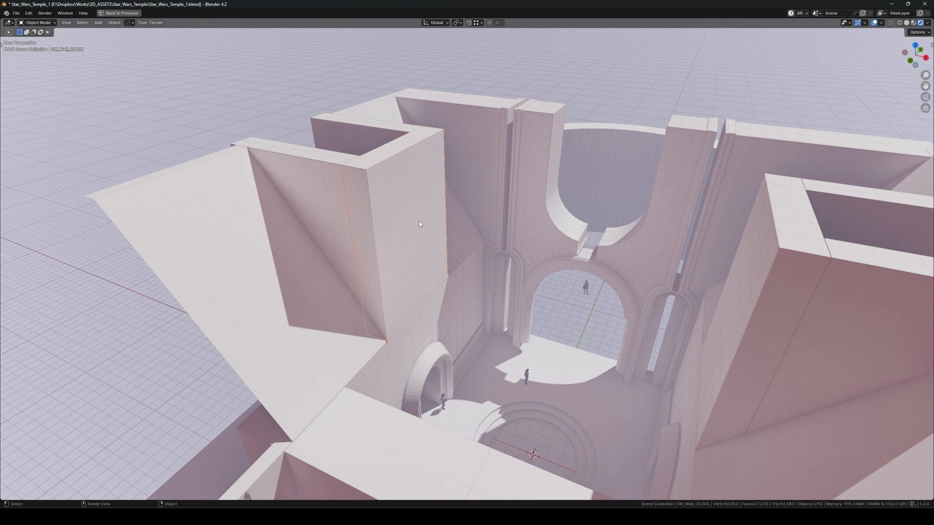
middle_drag(395, 260, 344, 248)
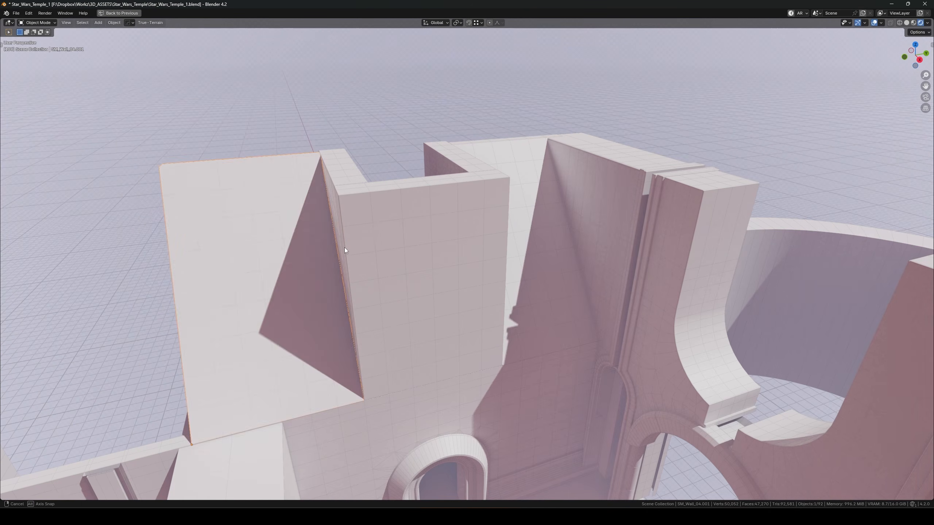
key(g)
right_click(309, 273)
shift+middle_drag(390, 333, 503, 292)
click(432, 282)
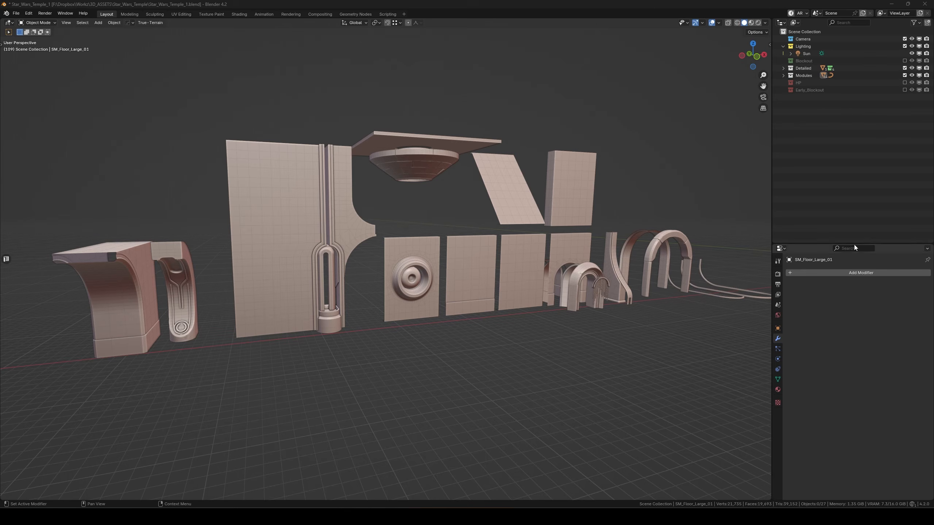
Inspect the modular kit pieces up close, including the wall panel with the round recess.
scroll(550, 243, up, 3)
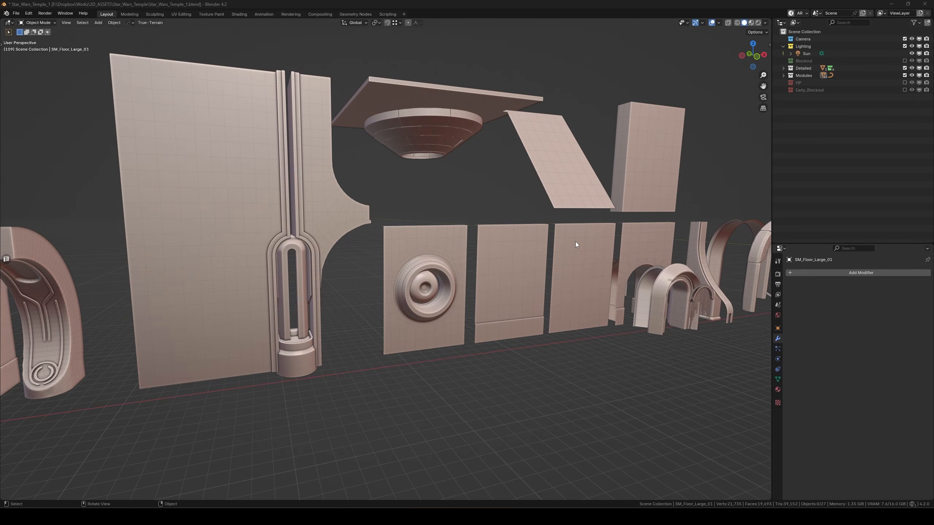
shift+middle_drag(575, 242, 439, 244)
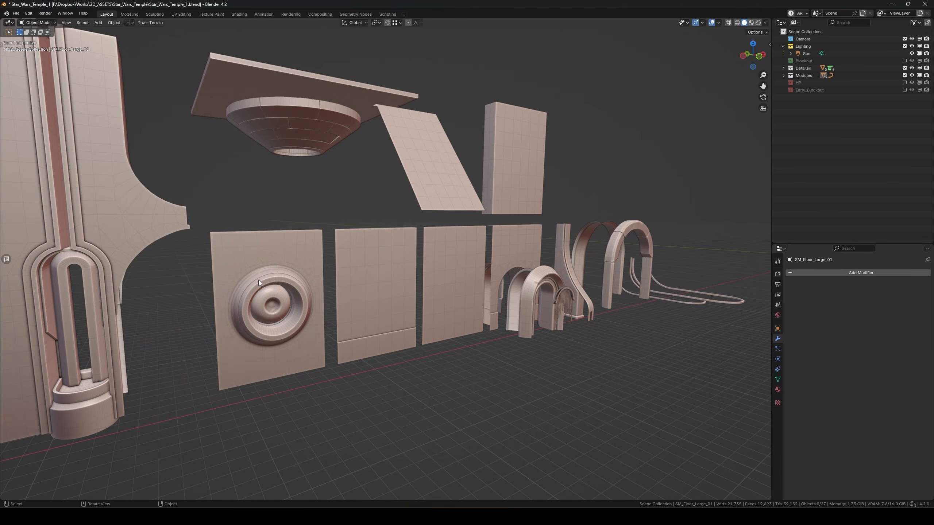
click(258, 280)
scroll(312, 262, up, 3)
click(383, 264)
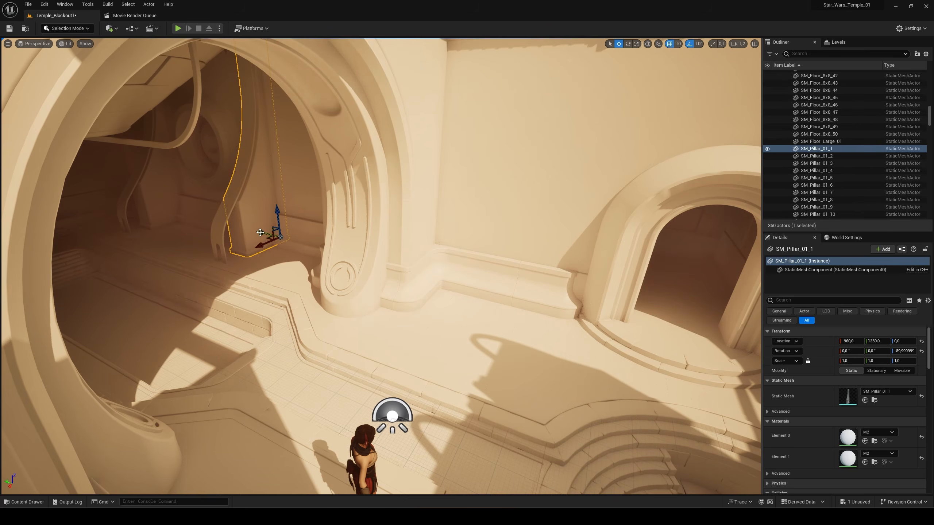
In Unreal Engine, adjust the SM_Pillar_01_1 pillar's placement and rotate the SM_Arch_02_7 arch near the side doorway.
drag(414, 265, 554, 276)
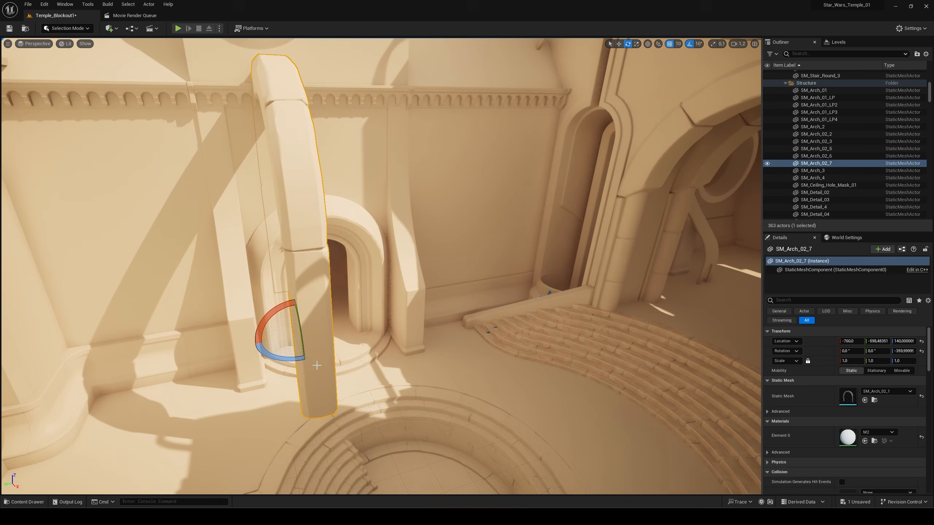
mouse_move(295, 360)
mouse_down()
mouse_move(337, 350)
mouse_move(283, 349)
mouse_up()
key(r)
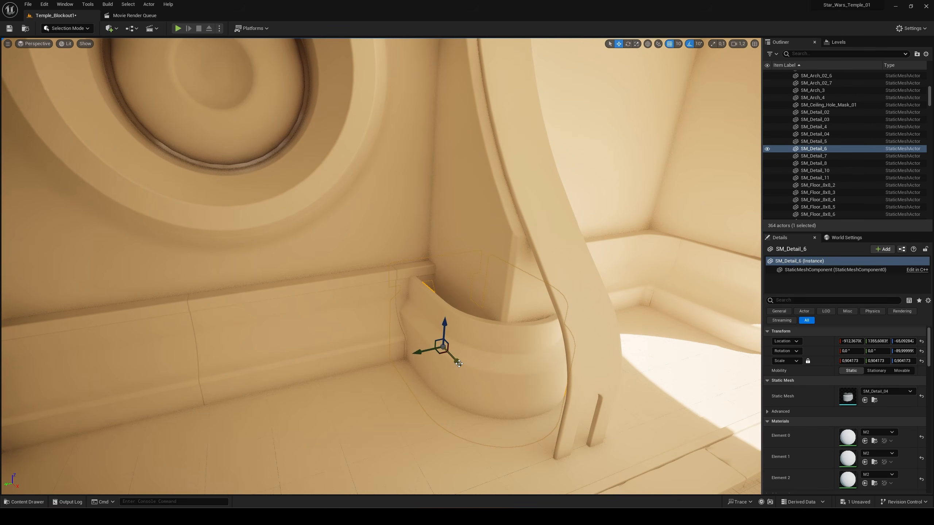
Fly through the sunlit temple level to examine the curved base detail, round entrance arch, steps and far gateway.
right_drag(466, 369, 466, 369)
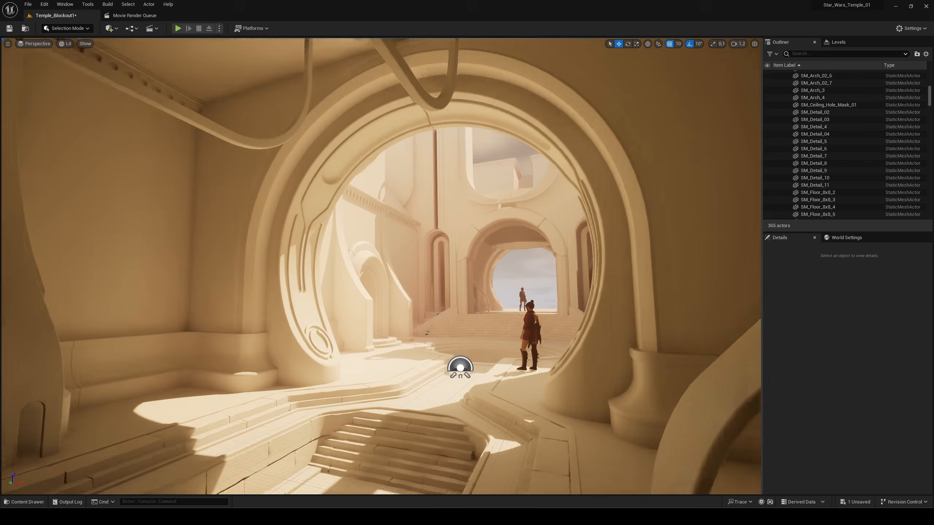
key(s)
mouse_move(381, 266)
right_down()
mouse_move(399, 266)
mouse_move(384, 266)
mouse_move(399, 266)
mouse_move(384, 266)
mouse_move(362, 236)
mouse_move(407, 258)
mouse_move(403, 282)
mouse_move(398, 261)
right_up()
key(s)
key(d)
key(a)
key(w)
key(d)
key(w)
key(a)
key(d)
key(s)
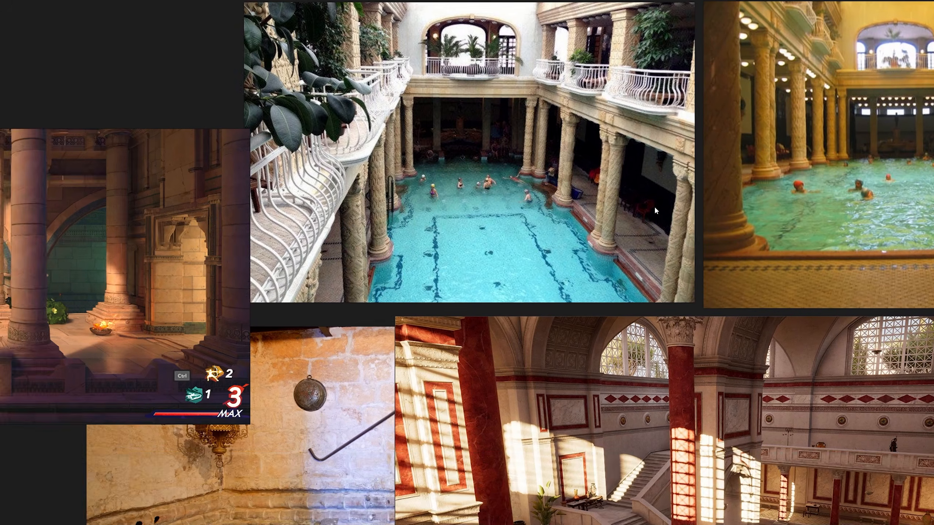
Switch to the reference image board and examine the bathhouse, columned interior, stone wall and clay pot references.
middle_drag(654, 208, 339, 293)
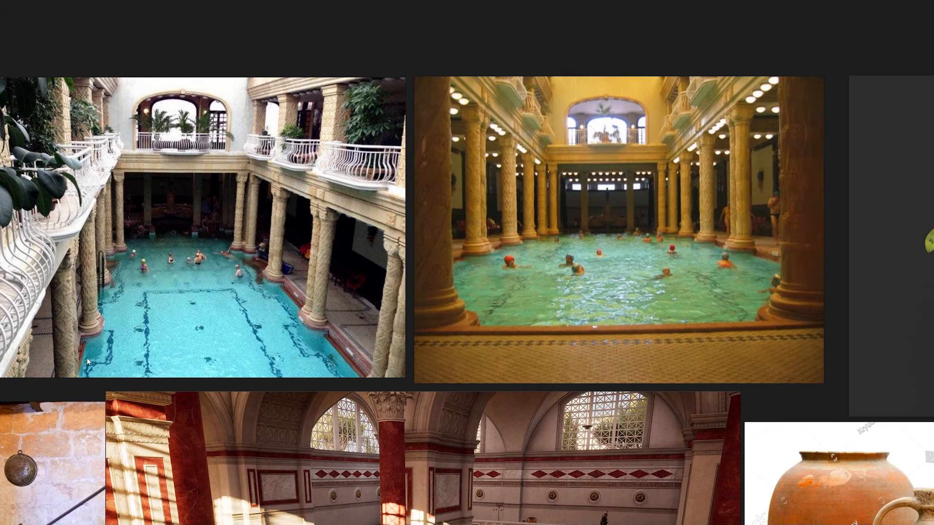
middle_drag(87, 357, 670, 279)
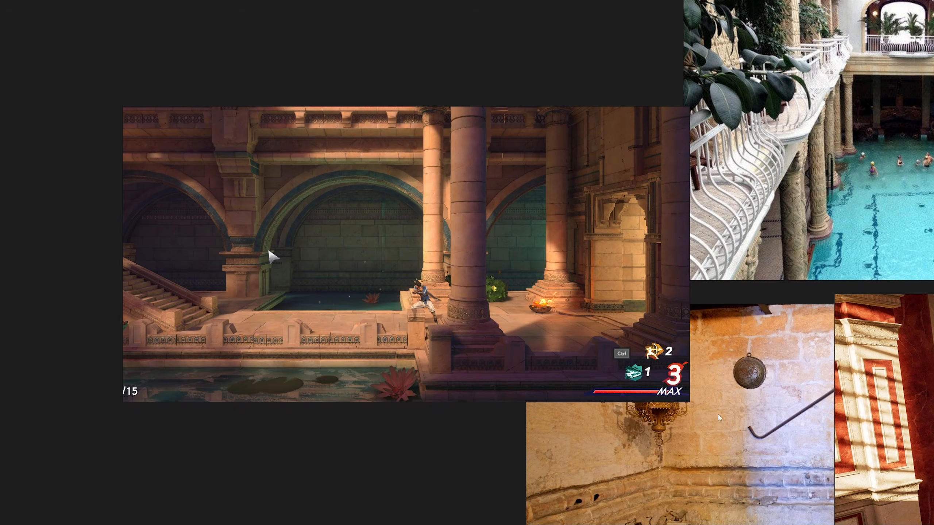
middle_drag(827, 456, 529, 283)
middle_drag(838, 225, 443, 247)
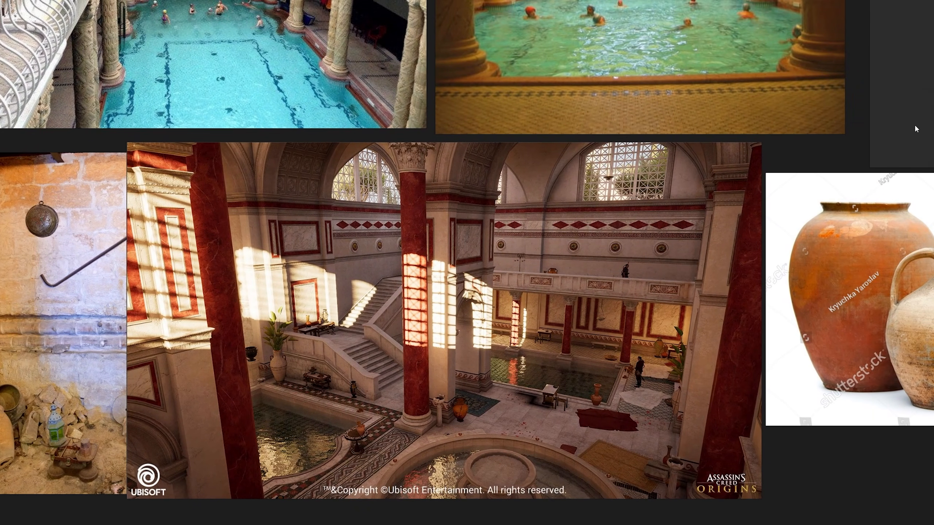
mouse_move(914, 124)
middle_down()
mouse_move(542, 199)
mouse_move(344, 203)
mouse_move(292, 225)
mouse_move(281, 284)
mouse_move(289, 315)
mouse_move(348, 321)
mouse_move(586, 249)
mouse_move(749, 254)
middle_up()
middle_drag(317, 280, 439, 282)
scroll(435, 282, down, 2)
scroll(434, 280, down, 2)
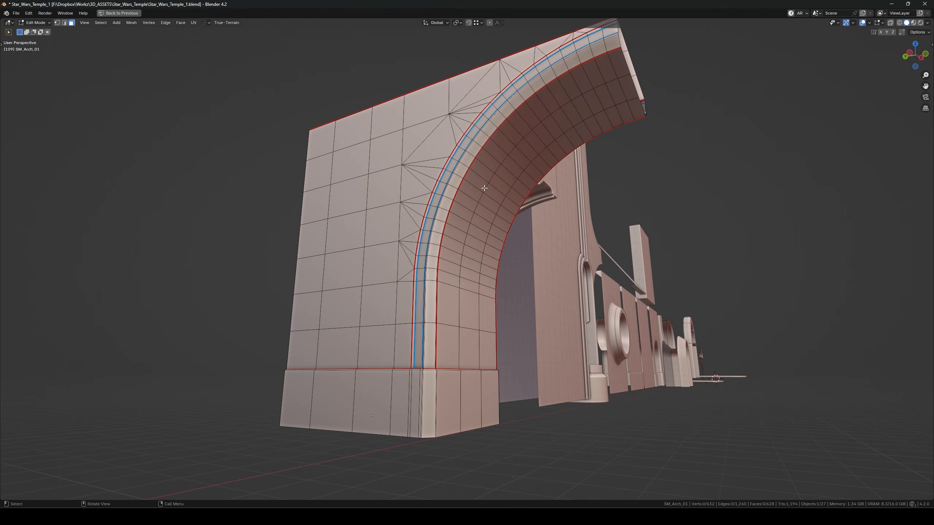
Switch to Blender and inspect the mesh topology and marked edges of the arch, round-recess wall and skylight modules.
middle_drag(484, 188, 395, 225)
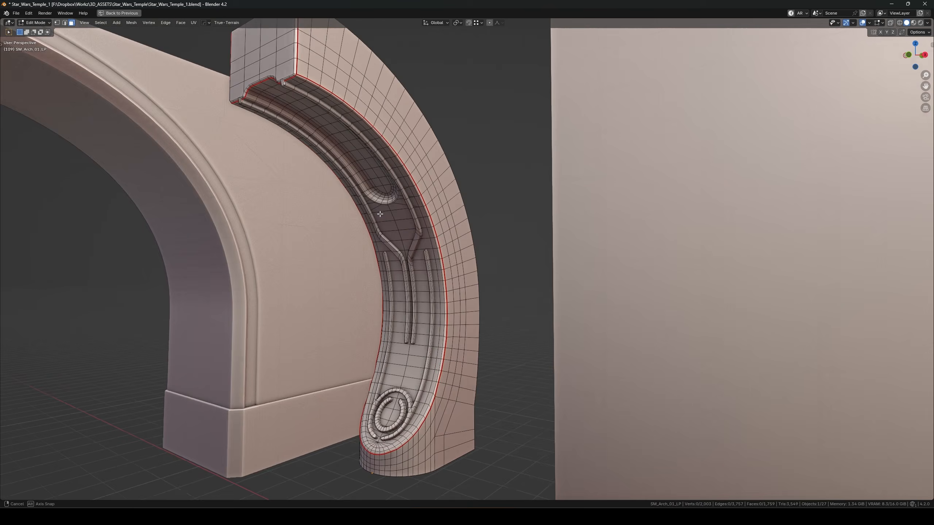
middle_drag(395, 224, 404, 226)
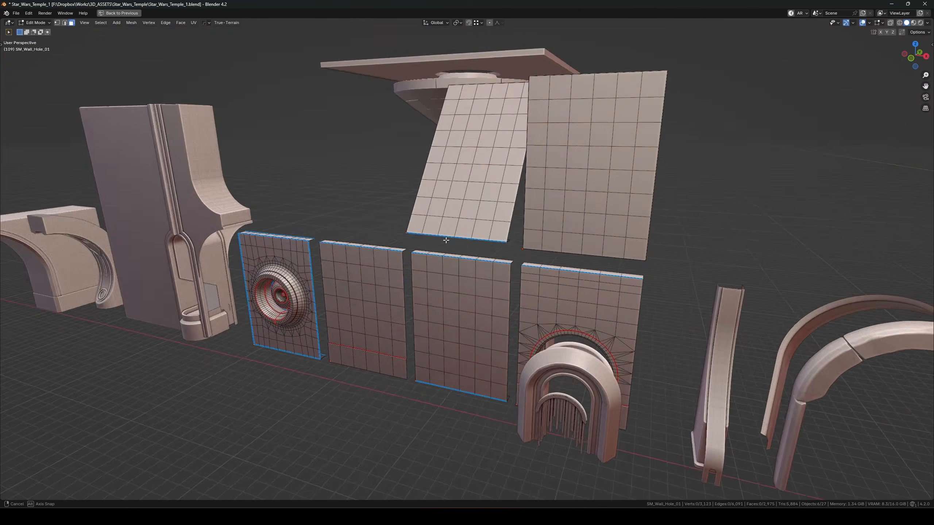
middle_drag(441, 243, 496, 235)
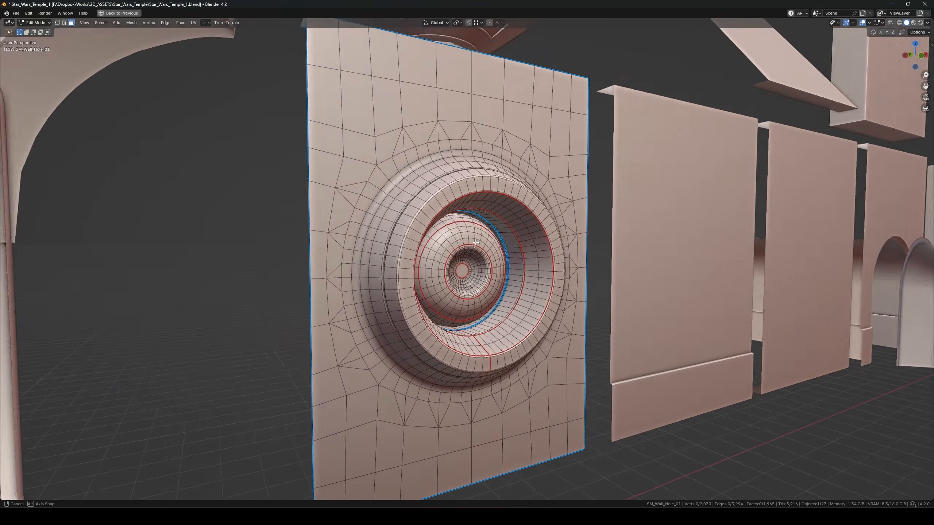
middle_drag(503, 231, 509, 225)
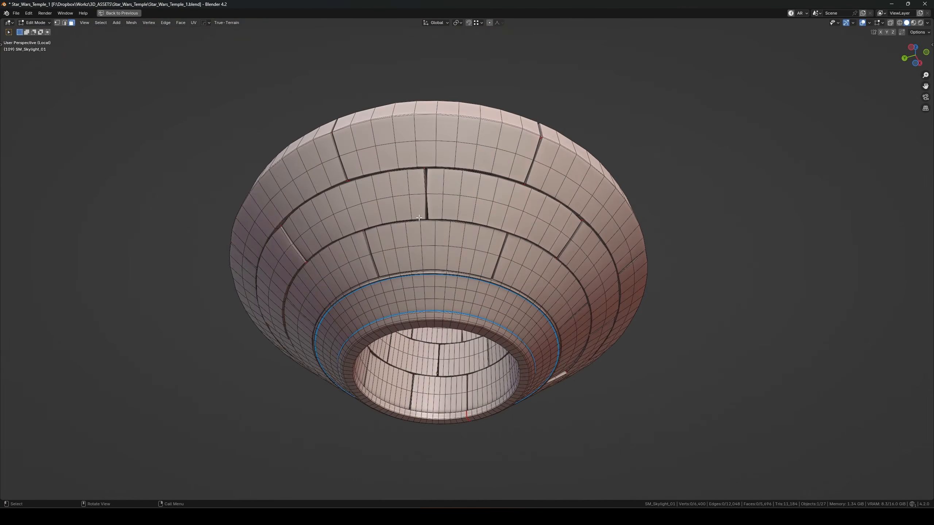
middle_drag(466, 219, 469, 218)
key(Home)
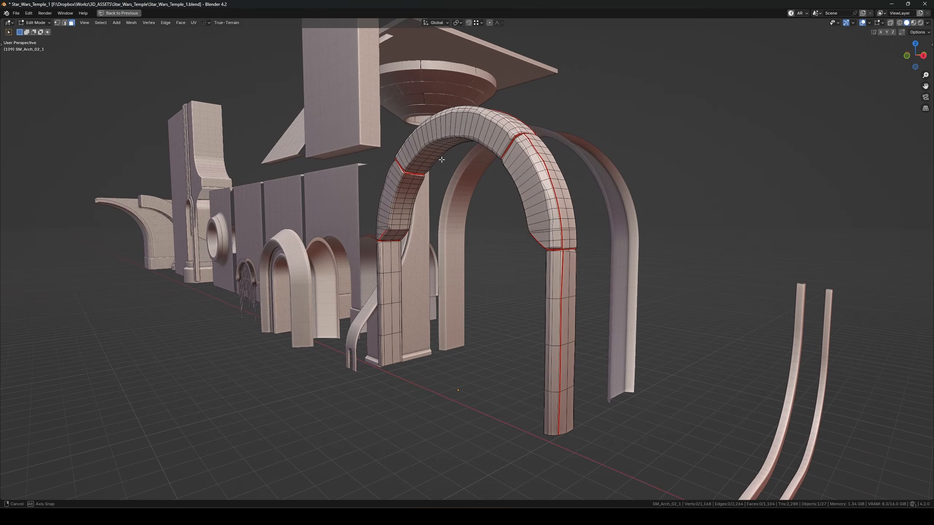
middle_drag(422, 198, 570, 184)
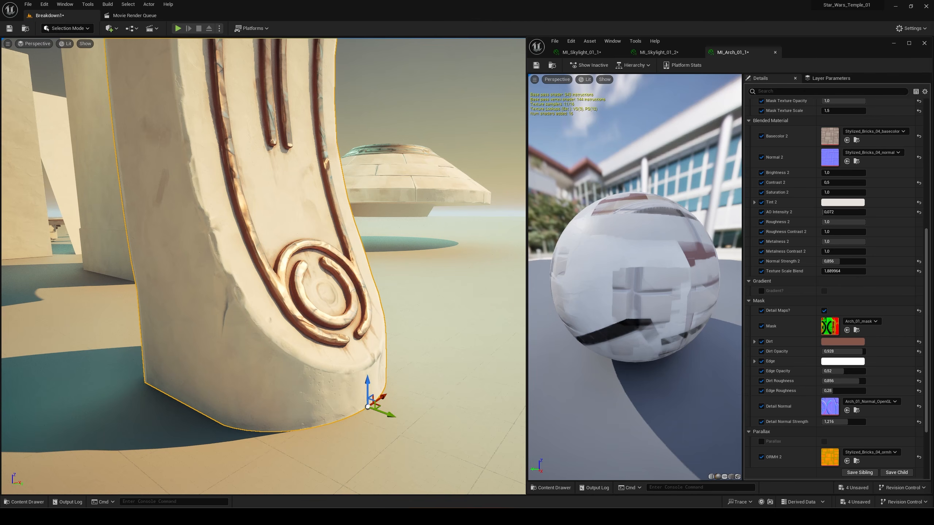
In Unreal Engine, compare the arch with Detail Maps switched off and on again in the MI_Arch_01_1 material instance.
mouse_move(340, 234)
right_down()
mouse_move(358, 250)
mouse_move(294, 221)
mouse_move(330, 199)
mouse_move(345, 228)
right_up()
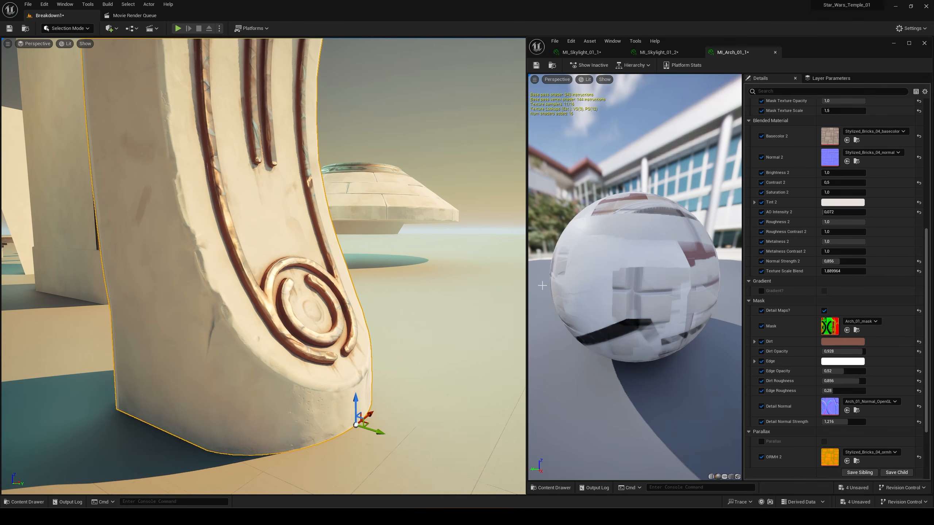
click(824, 310)
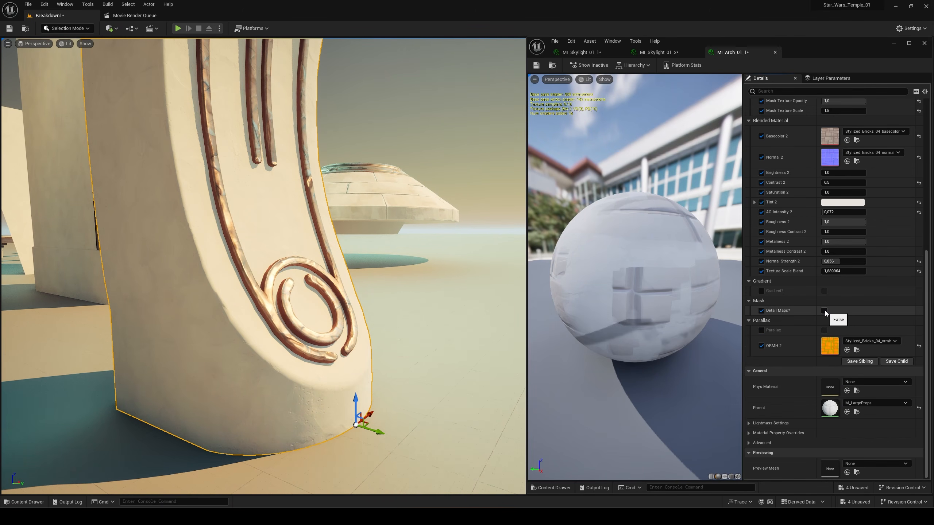
click(823, 311)
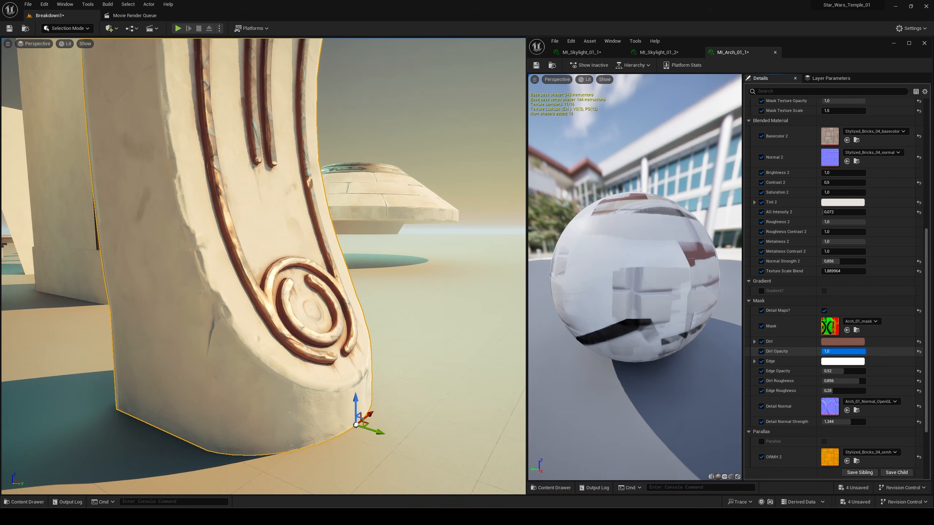
Try different Dirt mask colors, including black, in the MI_Arch_01_1 material instance and discard the change.
click(836, 342)
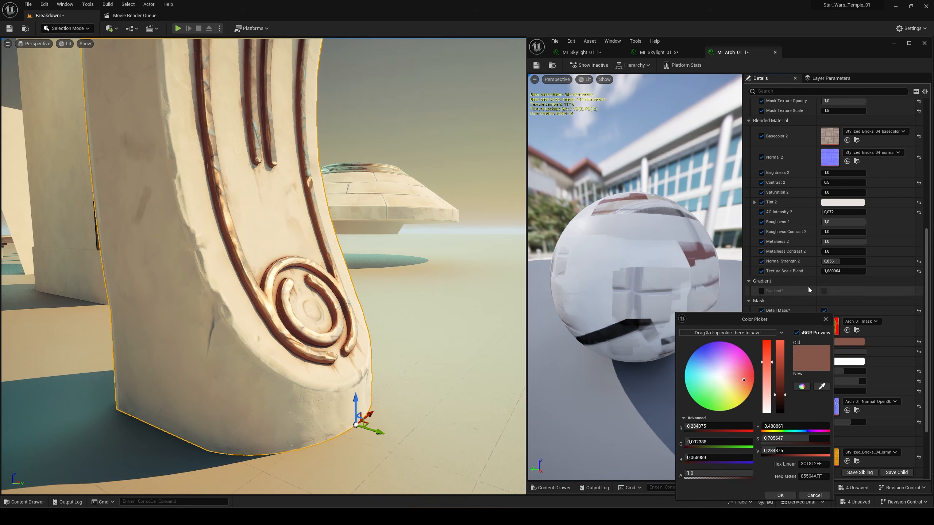
click(723, 355)
mouse_move(723, 355)
mouse_down()
mouse_move(704, 347)
mouse_move(731, 363)
mouse_up()
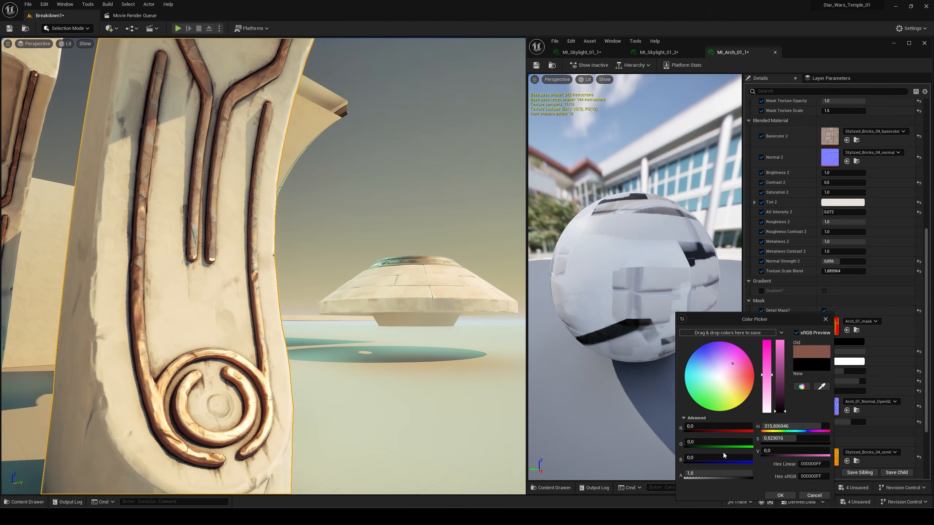
click(824, 495)
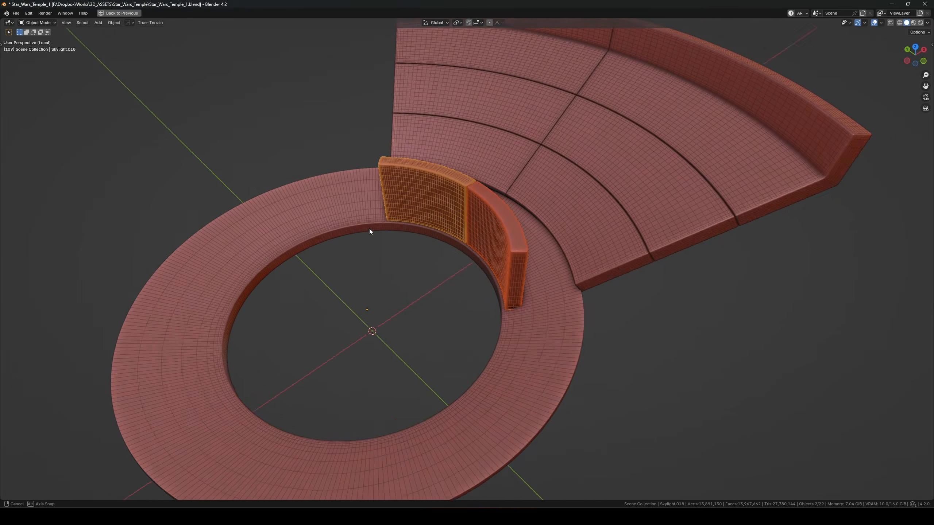
Switch to Blender and inspect the isolated high-poly skylight's ring and stone segments from above and below.
middle_drag(370, 229, 461, 193)
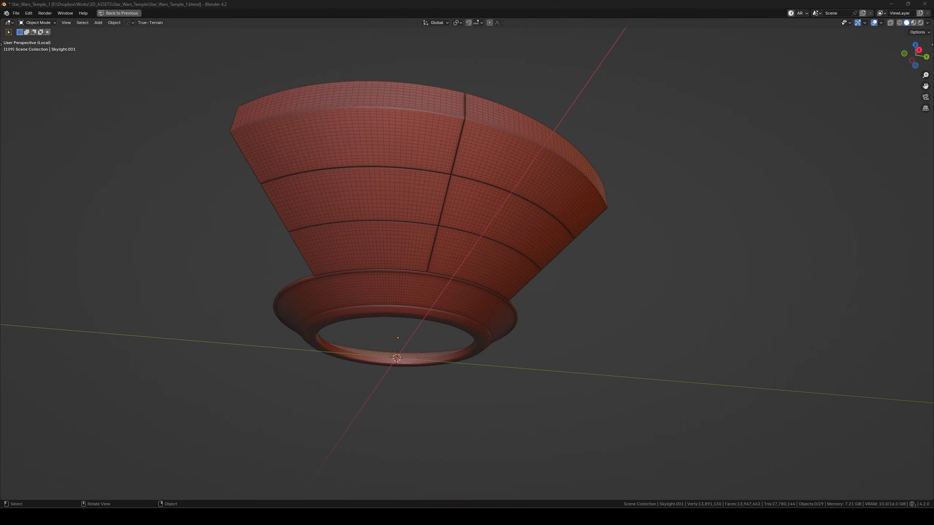
middle_drag(567, 258, 529, 234)
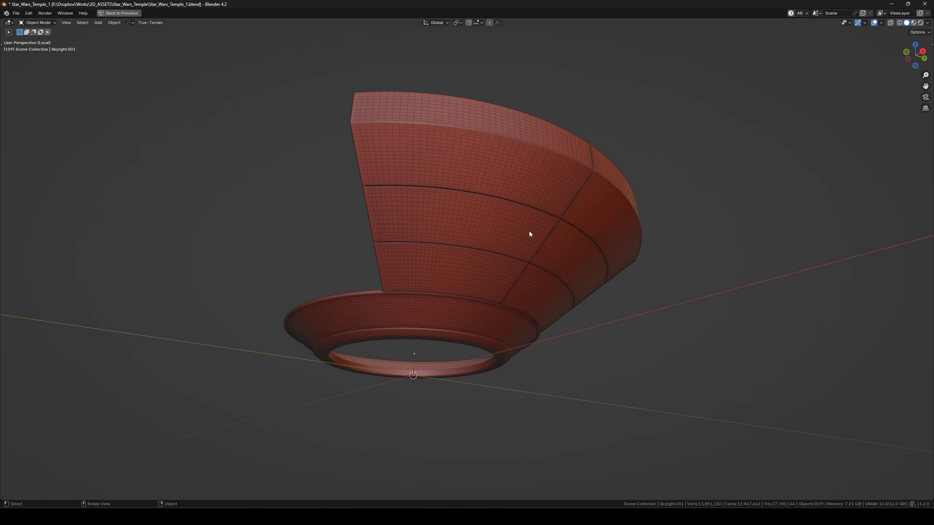
scroll(529, 234, up, 4)
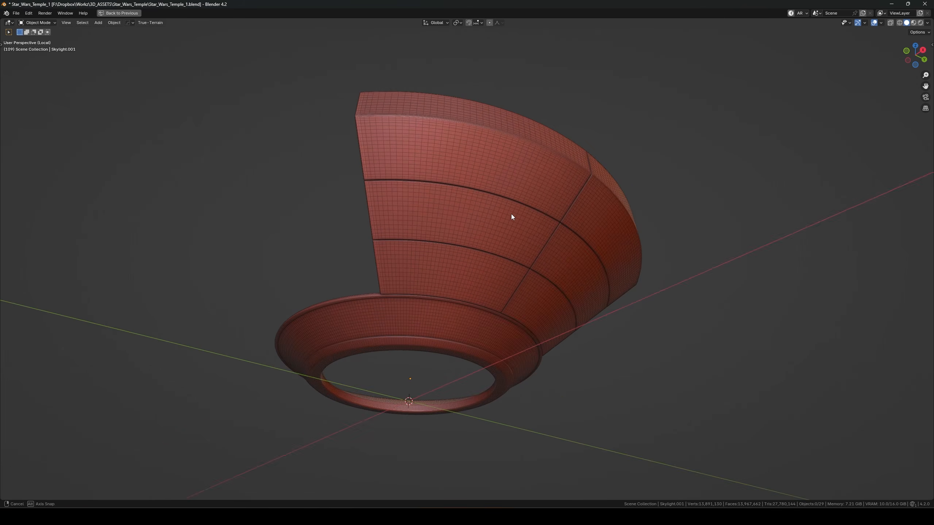
Switch to ZBrush and chip the curved stone block's near end corner and adjoining edges with the TrimAdaptive brush.
scroll(558, 234, down, 2)
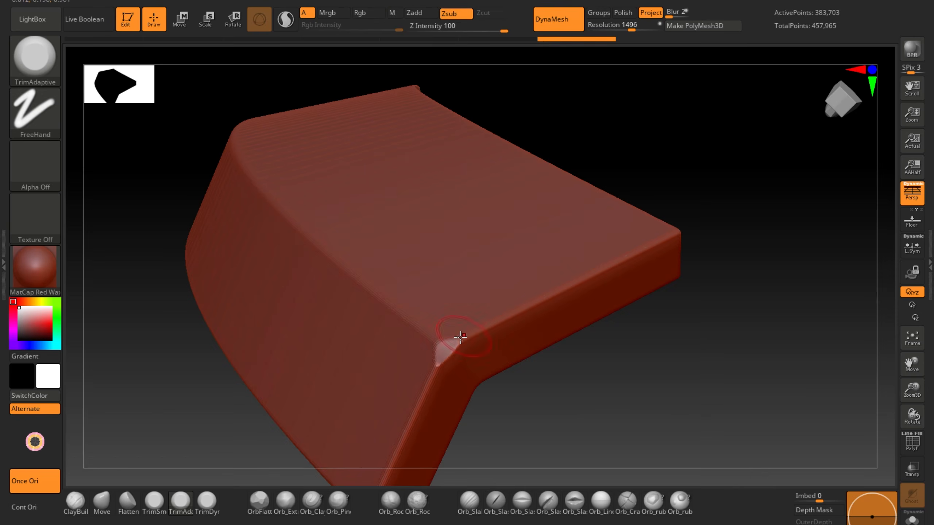
mouse_move(459, 334)
middle_down()
mouse_move(484, 330)
mouse_move(531, 296)
mouse_move(504, 313)
middle_up()
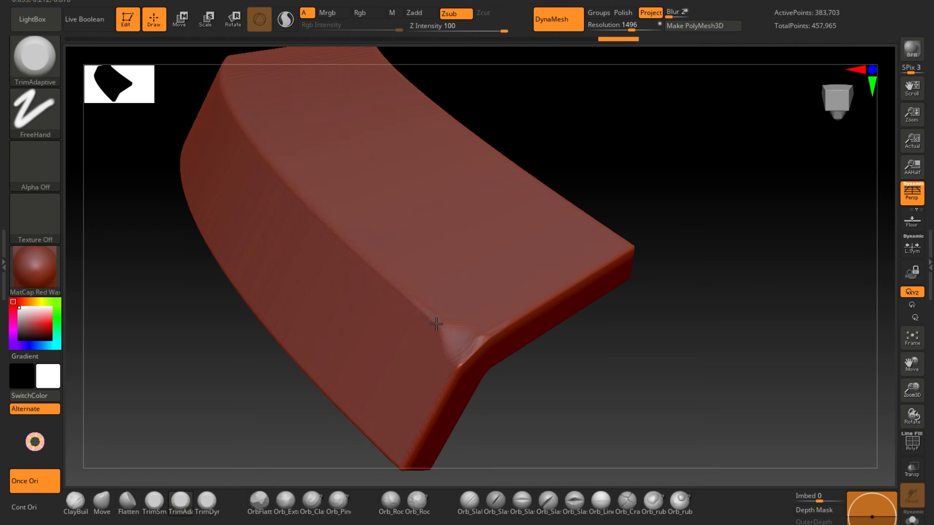
drag(429, 313, 474, 368)
mouse_move(428, 431)
mouse_down()
mouse_move(479, 334)
mouse_move(569, 289)
mouse_up()
middle_drag(569, 288, 642, 247)
drag(642, 246, 633, 252)
middle_drag(633, 251, 602, 257)
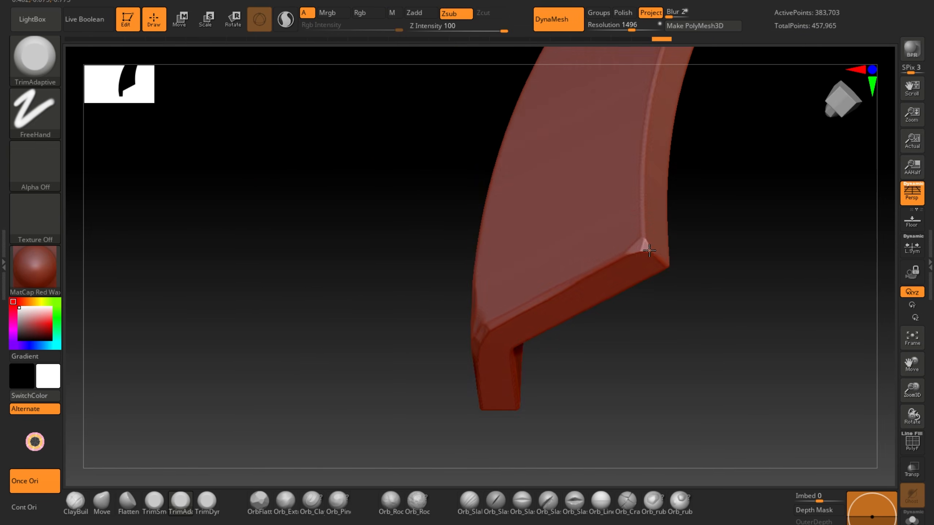
Bevel the corners and short edges on the stone block's end face with the TrimAdaptive brush.
drag(651, 245, 662, 259)
middle_drag(595, 269, 604, 263)
drag(604, 263, 470, 329)
mouse_move(471, 329)
middle_down()
mouse_move(497, 284)
mouse_move(445, 309)
mouse_move(475, 275)
mouse_move(469, 293)
middle_up()
mouse_move(468, 293)
mouse_down()
mouse_move(483, 281)
mouse_move(466, 298)
mouse_up()
mouse_move(466, 299)
middle_down()
mouse_move(478, 313)
mouse_move(475, 345)
middle_up()
Trim the block's long outer edge into irregular worn facets, working toward the opposite end.
drag(478, 456, 411, 353)
mouse_move(412, 353)
mouse_down()
mouse_move(355, 240)
mouse_move(351, 208)
mouse_up()
mouse_move(351, 208)
middle_down()
mouse_move(339, 163)
mouse_move(379, 393)
middle_up()
drag(379, 393, 270, 162)
middle_drag(271, 162, 333, 256)
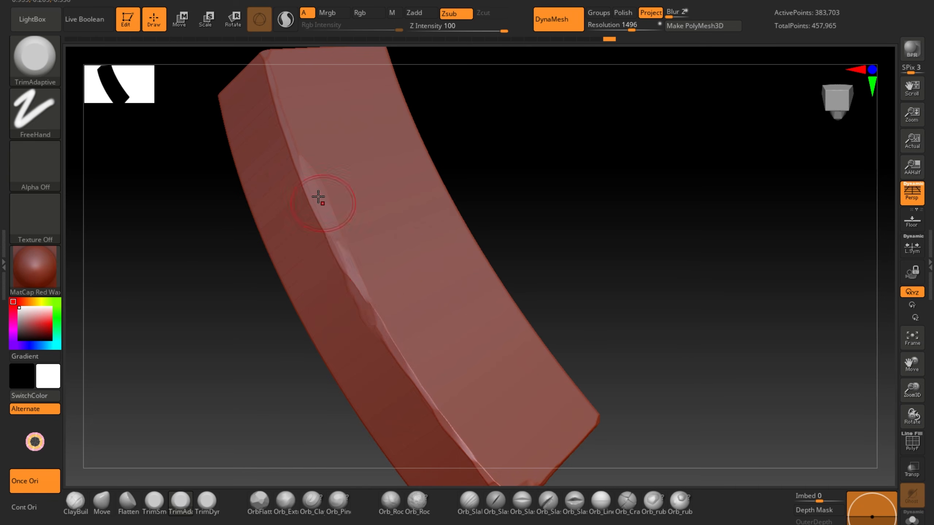
middle_drag(317, 199, 306, 269)
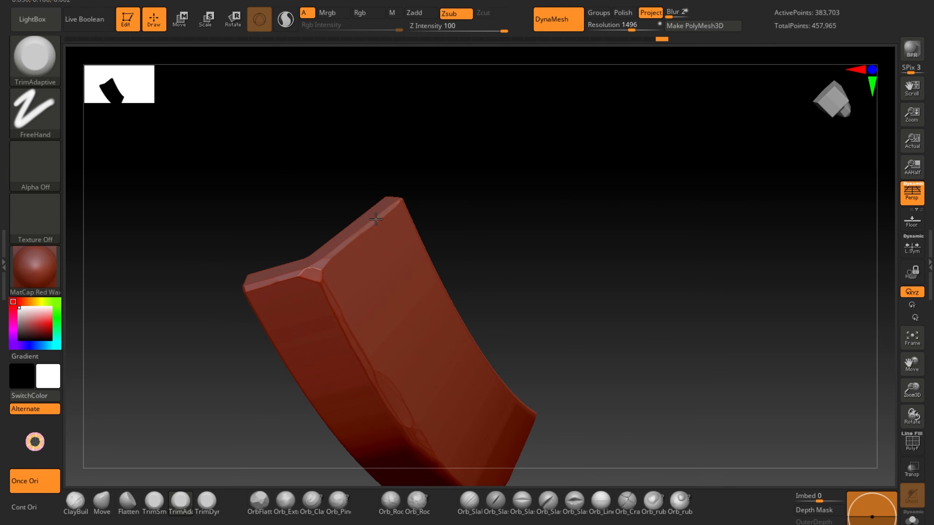
middle_drag(375, 219, 568, 277)
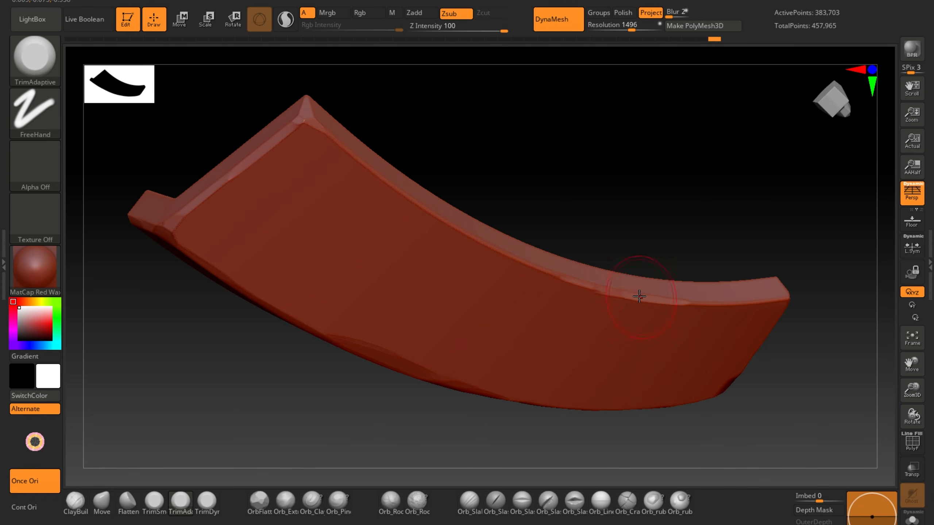
Trim the block's long inner edge and carve small chips into it with a resized TrimAdaptive brush.
mouse_move(639, 296)
mouse_down()
mouse_move(590, 287)
mouse_move(783, 303)
mouse_up()
key(s)
drag(606, 295, 599, 294)
drag(617, 294, 583, 280)
drag(309, 122, 496, 252)
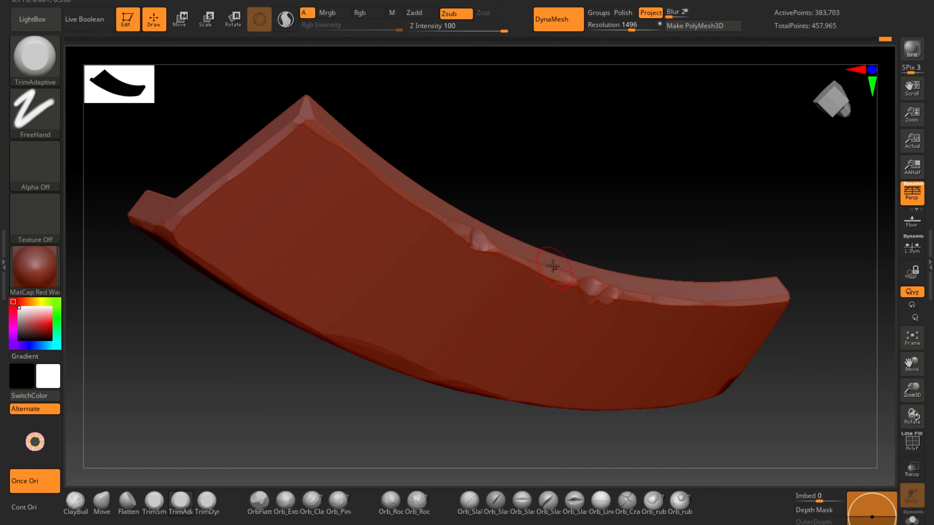
Flatten and soften the chipped long edges of the block with the OrbFlatten_Edge brush.
click(285, 499)
middle_drag(478, 257, 551, 272)
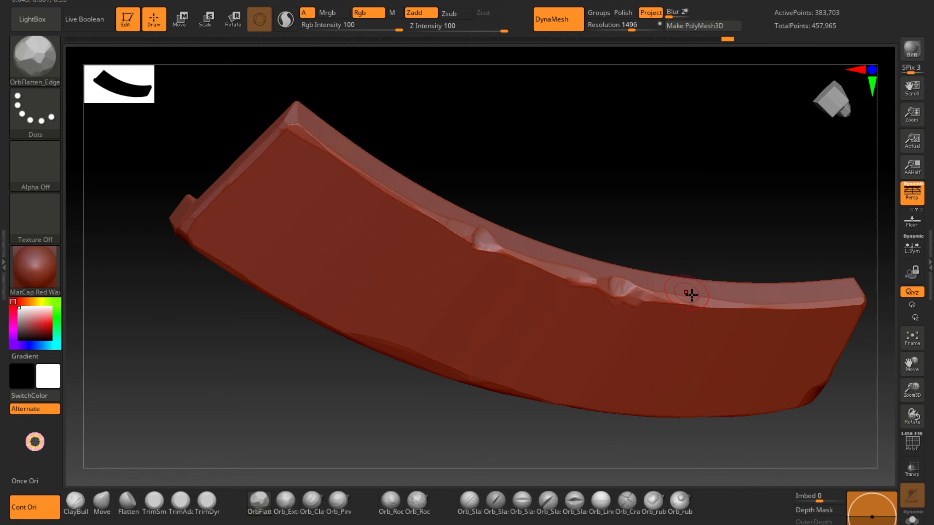
mouse_move(691, 294)
middle_down()
mouse_move(557, 300)
mouse_move(625, 312)
mouse_move(367, 248)
middle_up()
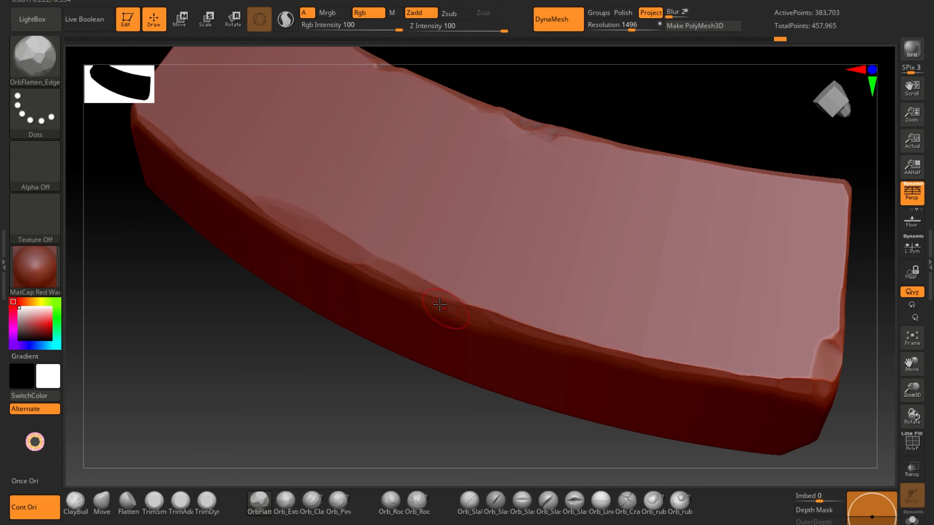
middle_drag(439, 304, 504, 308)
middle_drag(369, 280, 644, 354)
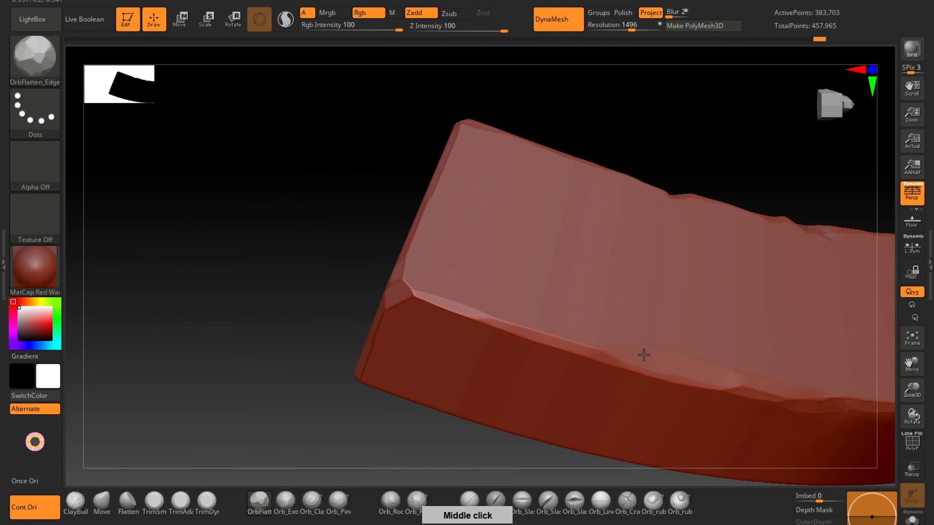
middle_drag(412, 296, 331, 316)
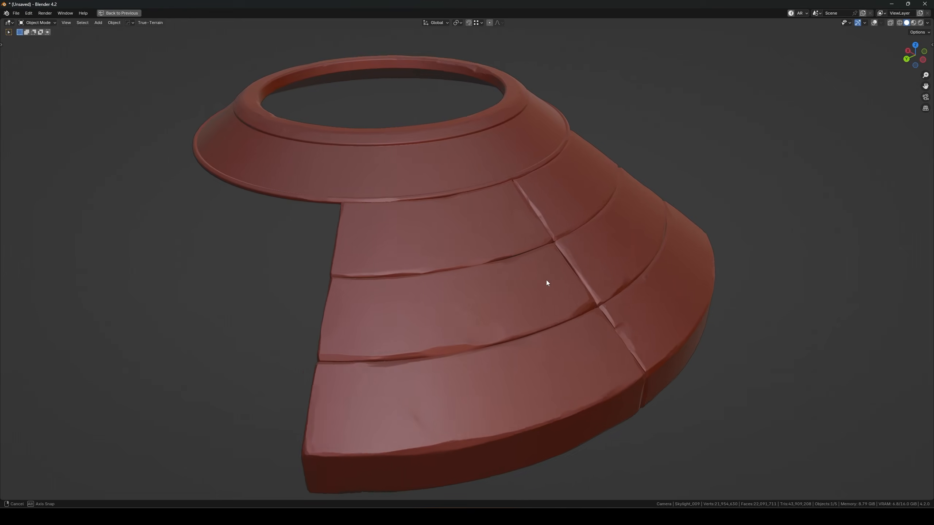
Switch to Blender and examine the sculpted skylight and arch, including the skylight's assembled and exploded stone pieces.
mouse_move(546, 280)
middle_down()
mouse_move(506, 288)
mouse_move(502, 304)
mouse_move(494, 273)
middle_up()
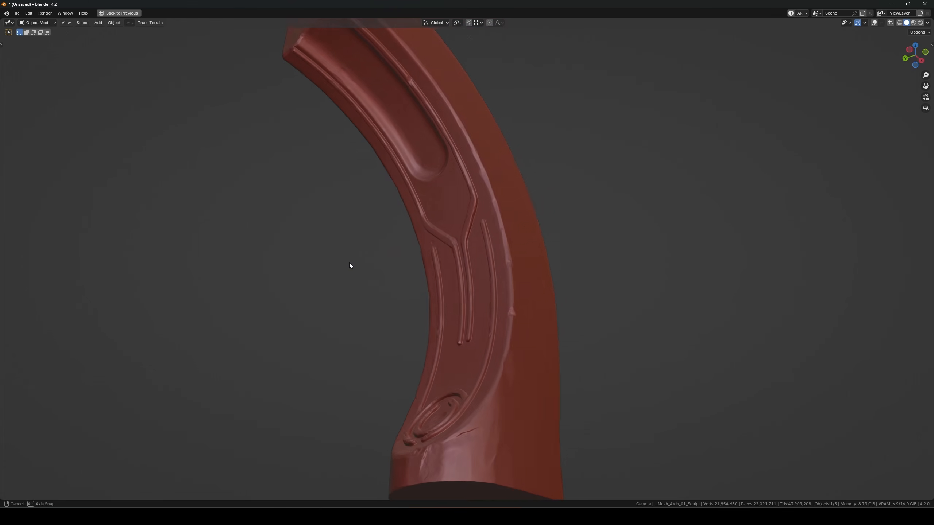
mouse_move(349, 263)
middle_down()
mouse_move(319, 287)
mouse_move(348, 290)
middle_up()
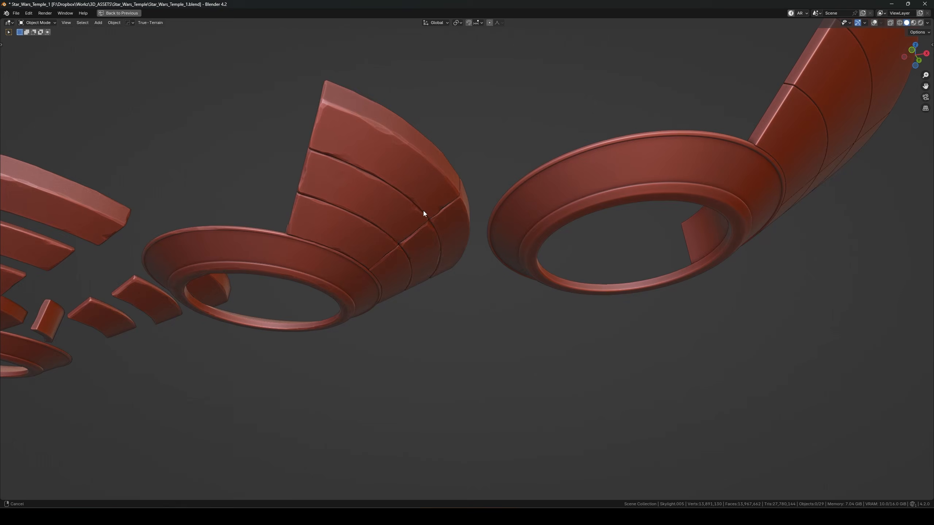
scroll(399, 210, up, 1)
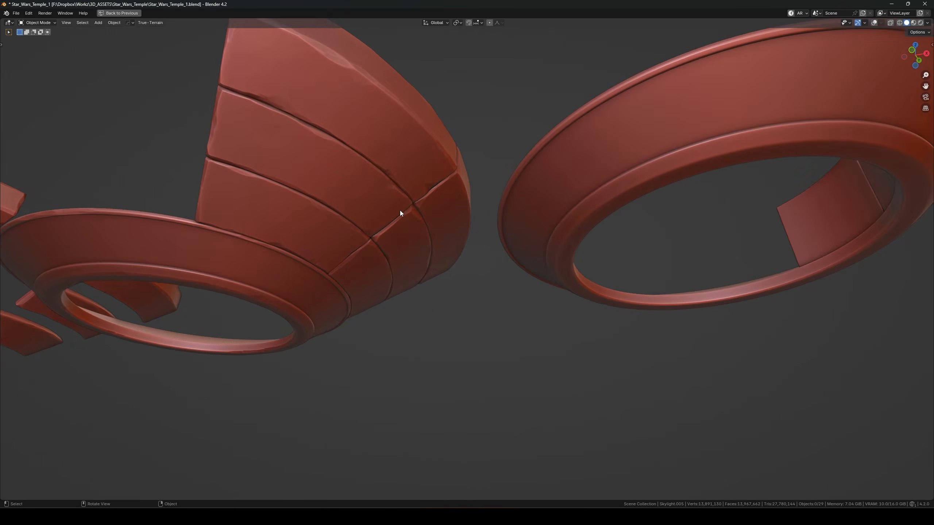
mouse_move(399, 210)
shift+middle_down()
mouse_move(449, 206)
mouse_move(414, 206)
shift+middle_up()
scroll(413, 207, down, 5)
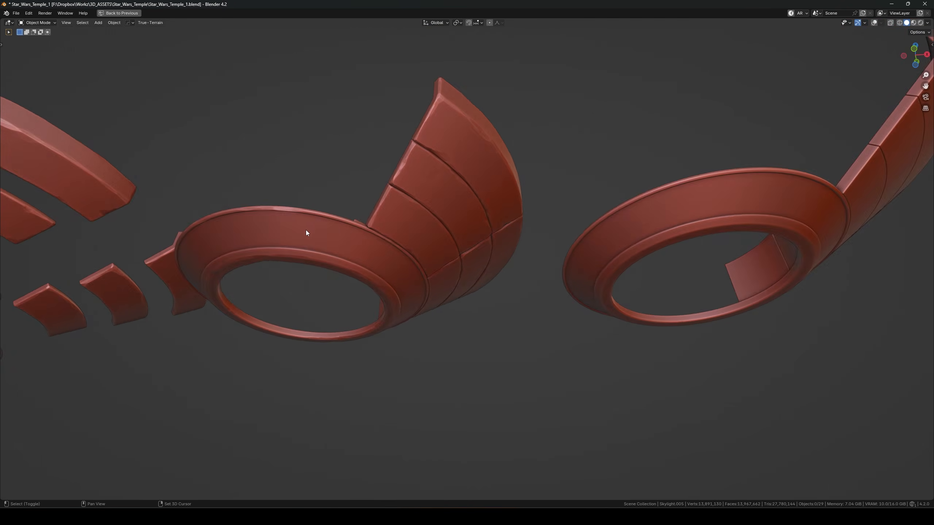
mouse_move(306, 233)
middle_down()
mouse_move(604, 205)
mouse_move(464, 184)
mouse_move(535, 171)
middle_up()
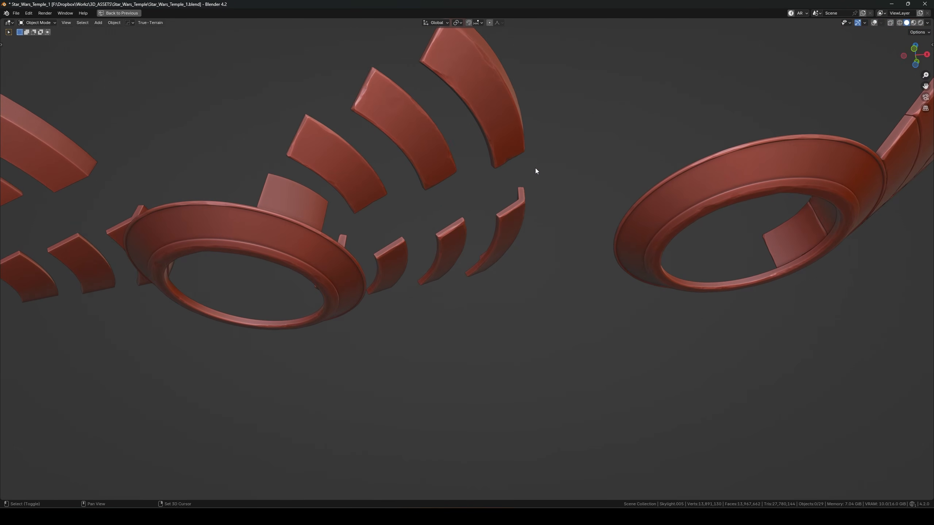
mouse_move(420, 183)
middle_down()
mouse_move(434, 206)
mouse_move(372, 173)
mouse_move(472, 231)
mouse_move(443, 228)
middle_up()
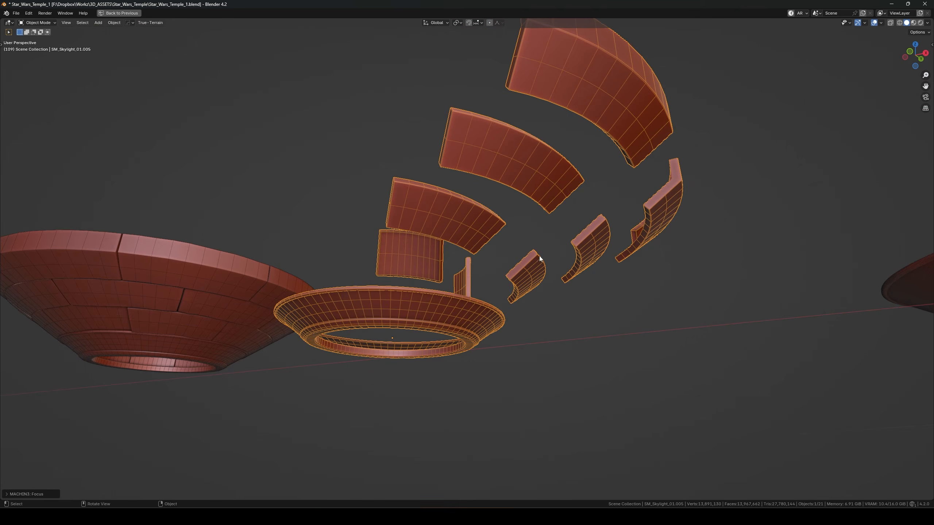
Isolate the exploded low-poly skylight SM_Skylight_01.005 and display the UVs of all its faces for inspection.
key(KP_Divide)
middle_drag(484, 254, 519, 295)
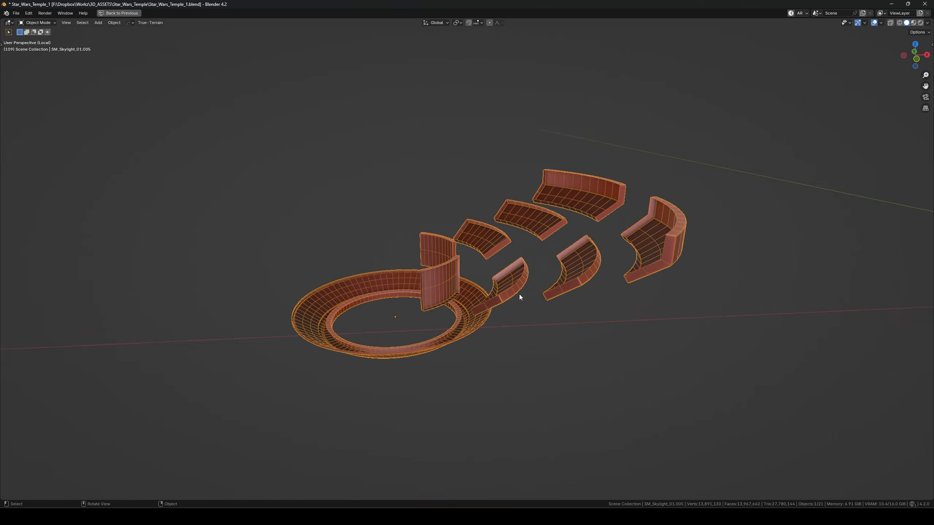
key(ctrl+space)
scroll(552, 303, up, 4)
key(Tab)
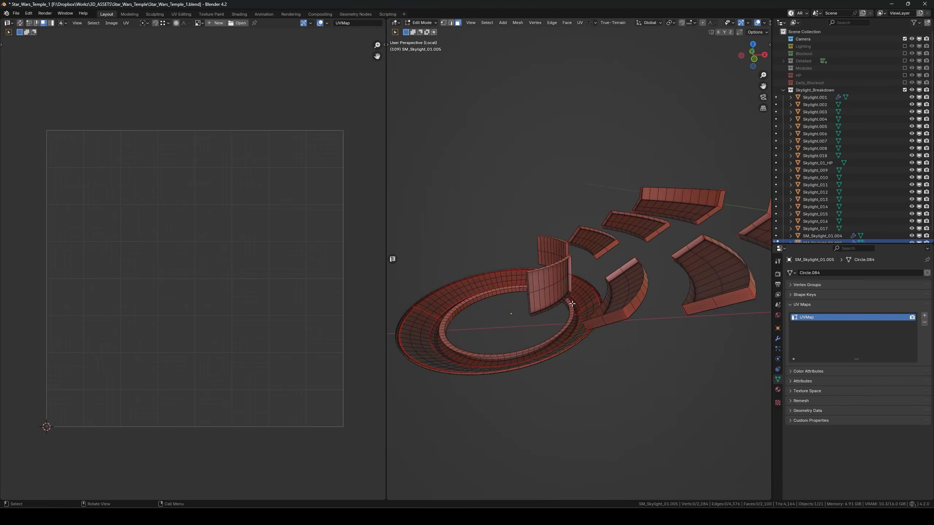
key(a)
middle_drag(572, 304, 616, 300)
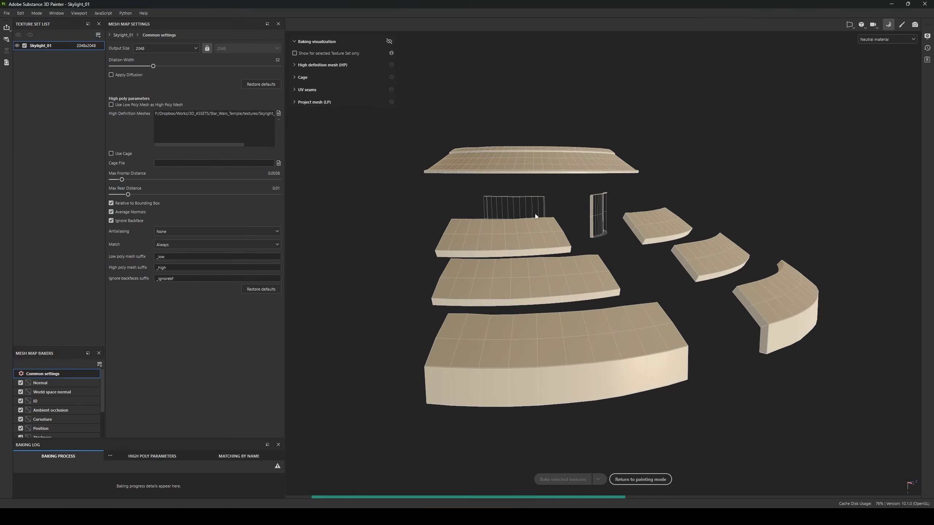
In Substance 3D Painter, bake the selected mesh maps for Skylight_01 and return to painting mode.
mouse_move(535, 213)
alt+mouse_down()
mouse_move(594, 271)
mouse_move(567, 286)
mouse_move(533, 452)
alt+mouse_up()
click(563, 480)
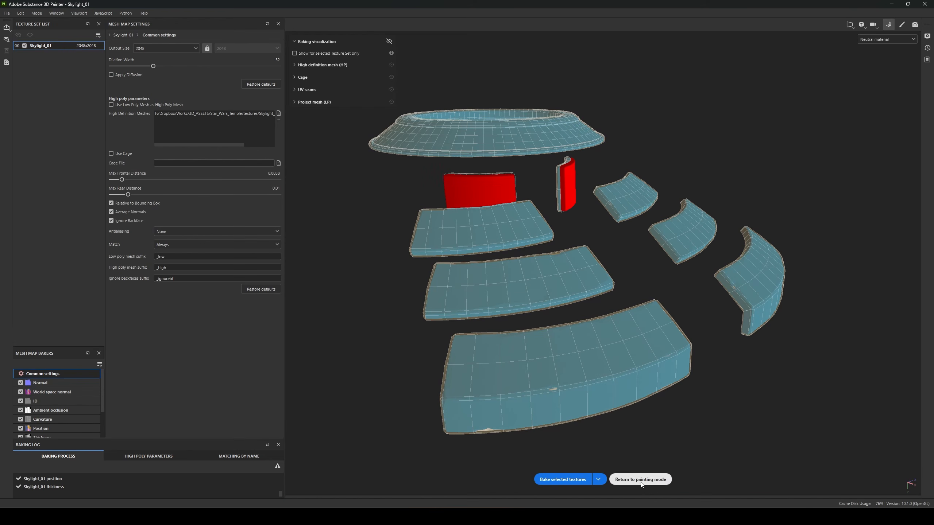
click(641, 479)
mouse_move(515, 299)
alt+mouse_down()
mouse_move(416, 273)
mouse_move(327, 274)
mouse_move(586, 361)
mouse_move(623, 300)
mouse_move(512, 252)
mouse_move(427, 229)
mouse_move(456, 241)
alt+mouse_up()
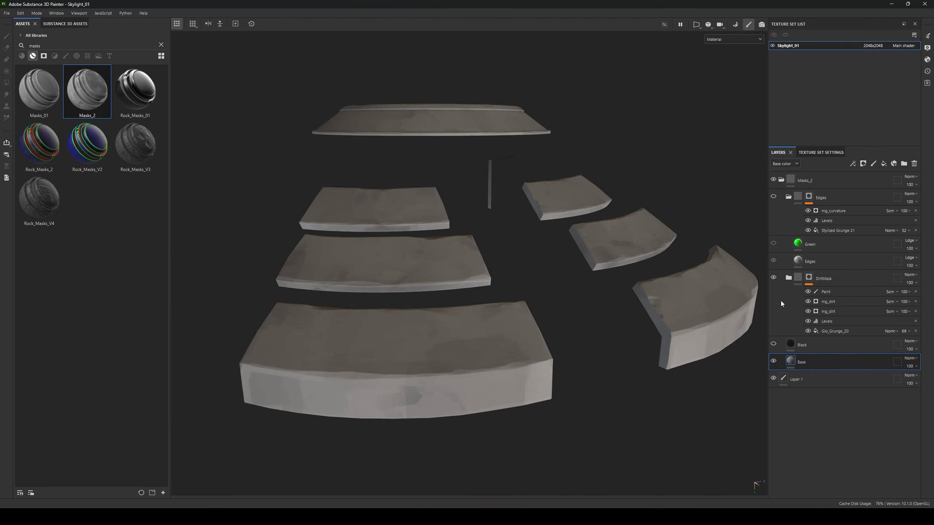
Compare the DirtMask folder with its grunge fill off and on, and show the Edges folder.
click(806, 331)
click(807, 330)
click(807, 331)
click(773, 197)
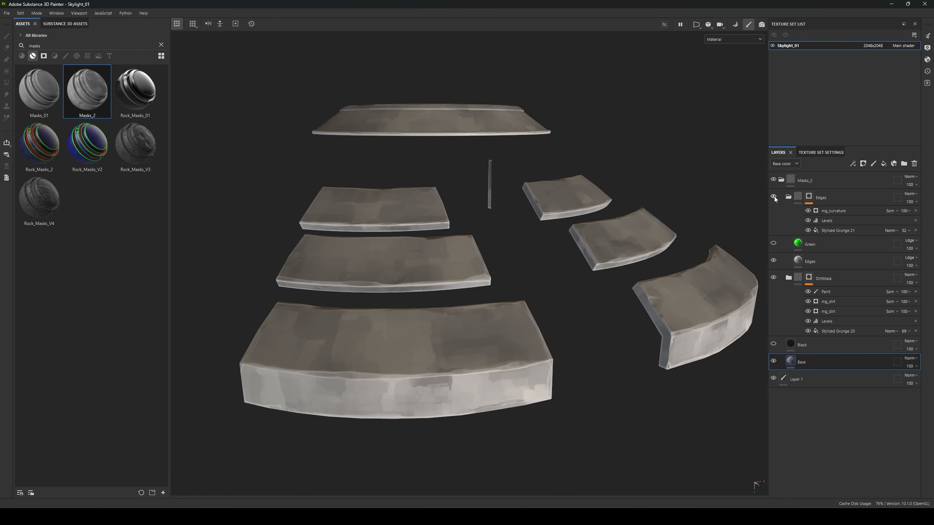
Compare the Edges mask with Stylized Grunge 21 off and on, and select its curvature generator for inspection.
click(808, 230)
click(807, 230)
click(807, 230)
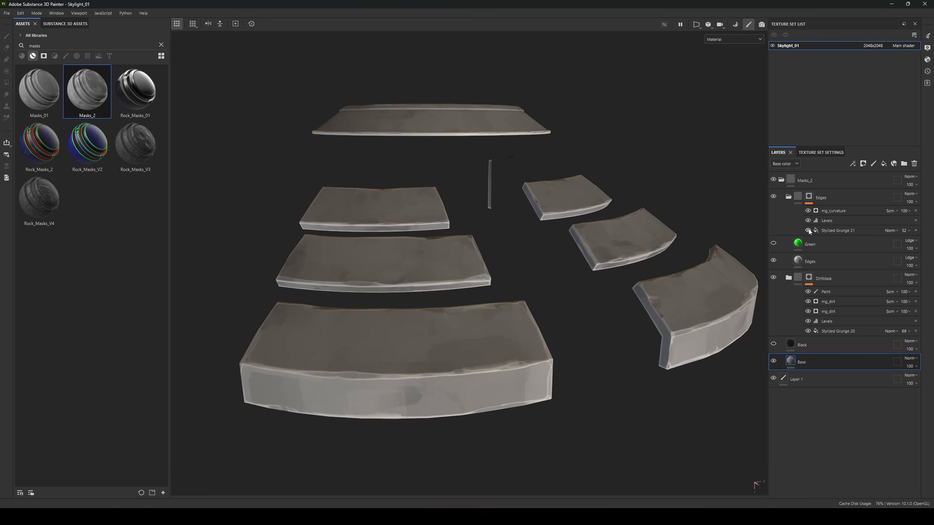
click(808, 230)
alt+drag(611, 317, 442, 298)
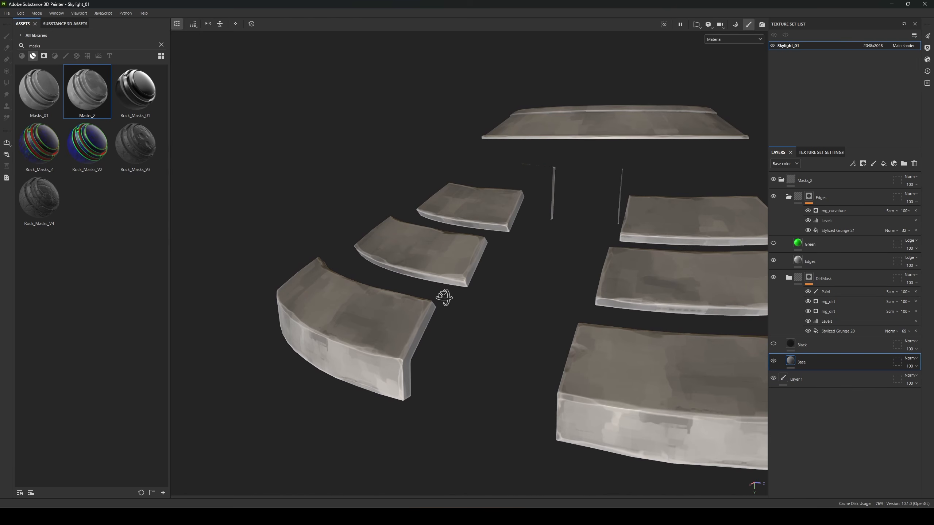
click(833, 229)
click(832, 212)
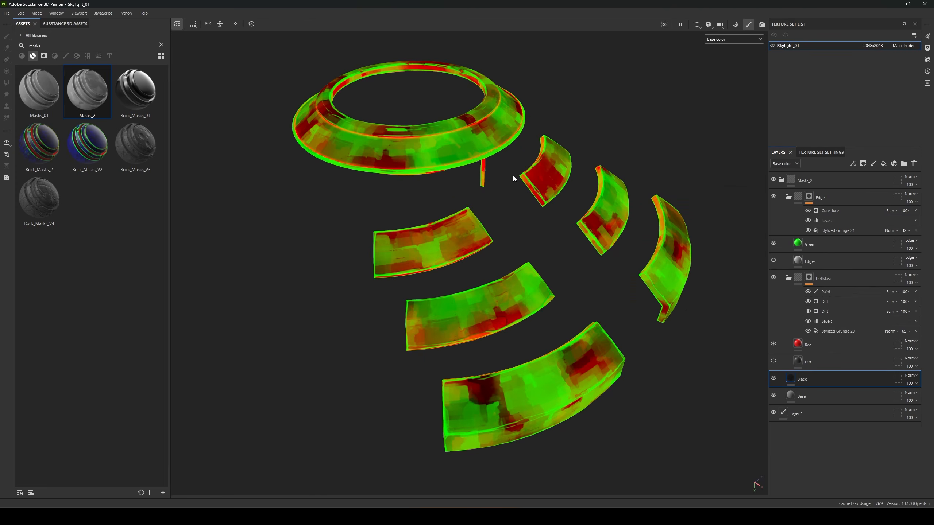
Show the skylight's packed mask texture in the 2D UV view and display the Normal+Height+Mesh channel.
key(F3)
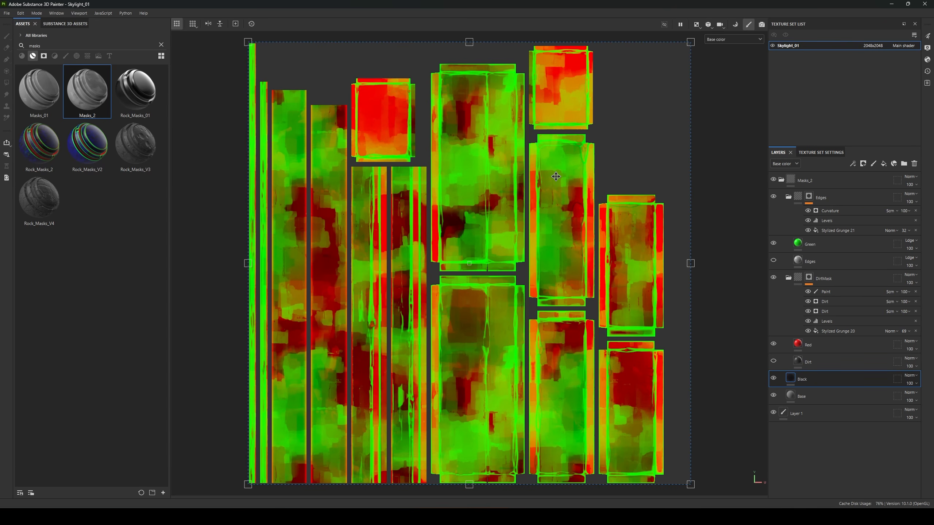
click(717, 39)
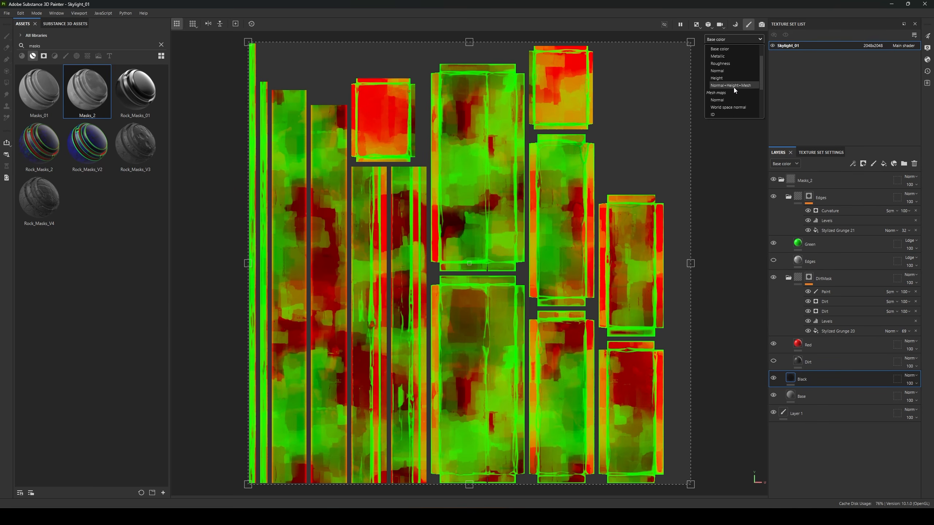
click(731, 86)
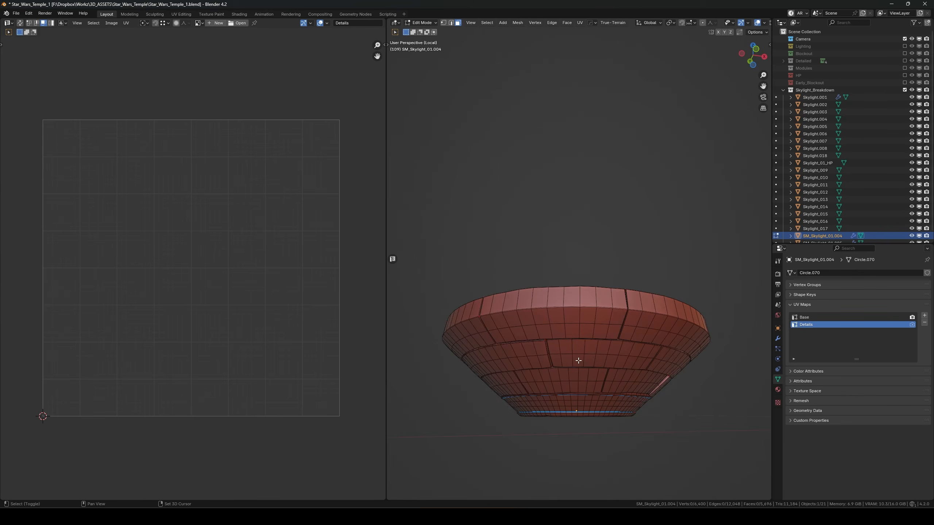
In Blender, inspect the Details UV layout of the full skylight SM_Skylight_01.004 and activate its Base UV map.
middle_drag(553, 301, 553, 255)
key(a)
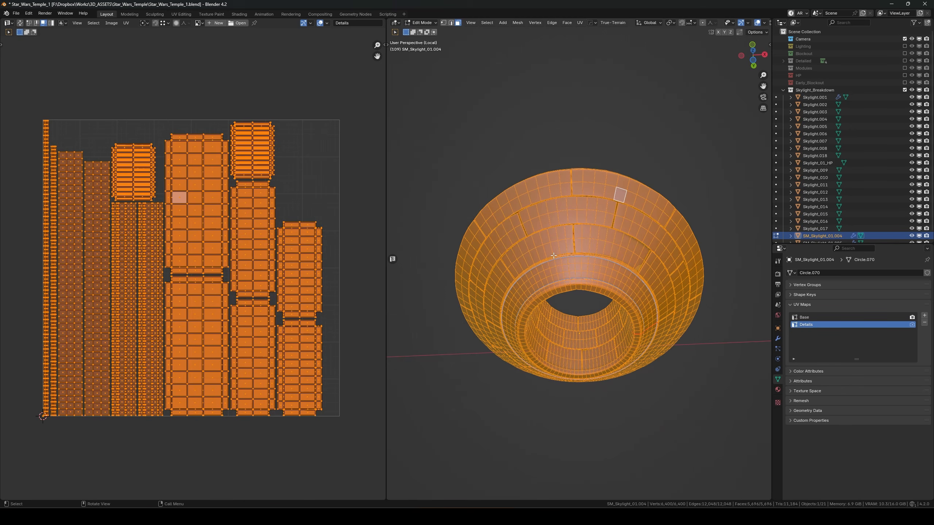
middle_drag(181, 278, 193, 271)
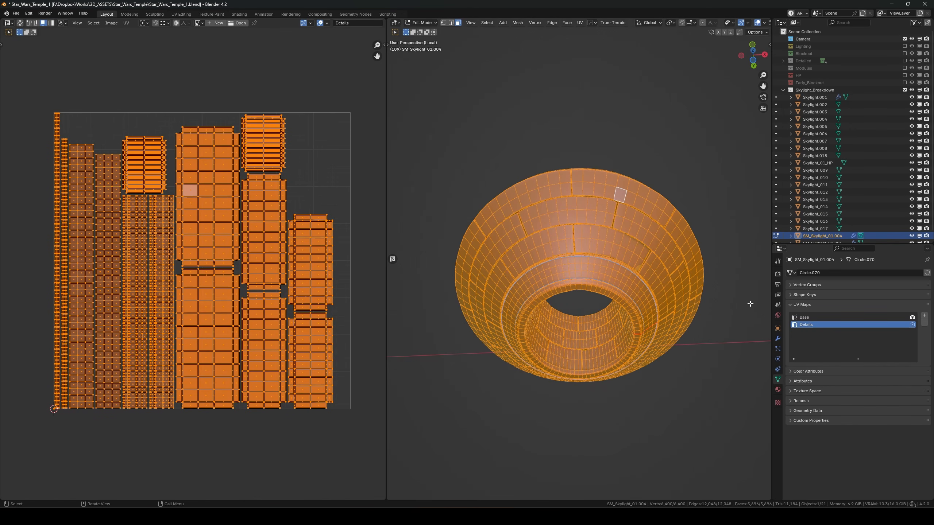
click(815, 317)
scroll(230, 208, down, 12)
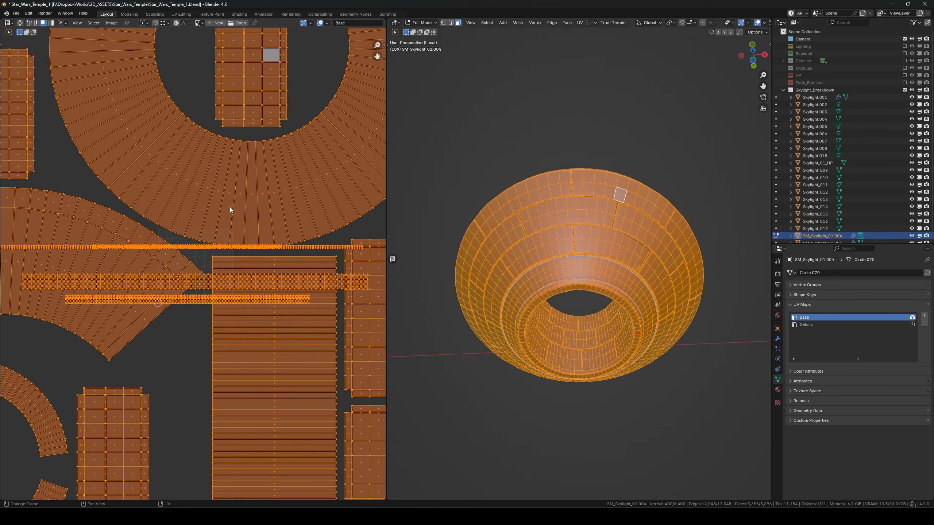
Select all skylight faces assigned the Trim_03 material and show their UVs over the Trim_Pattern_03 normal texture.
key(alt+a)
scroll(230, 207, up, 4)
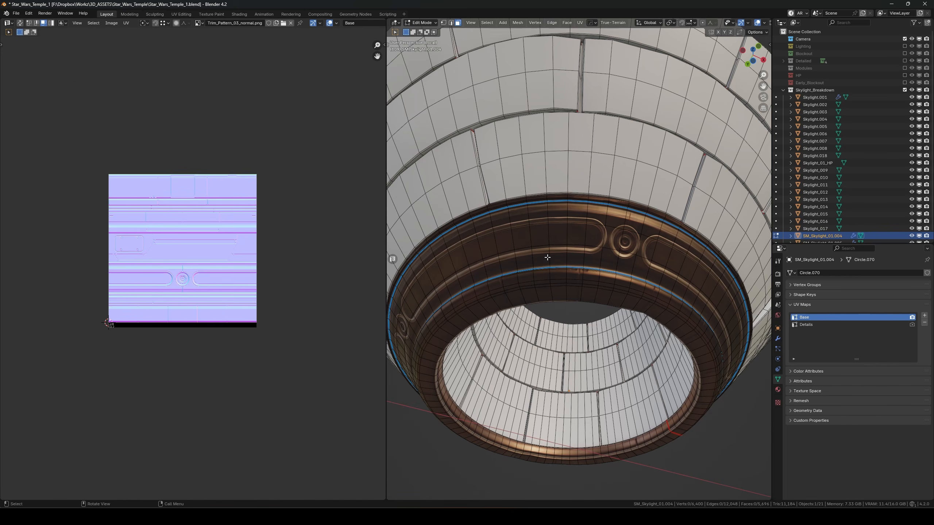
click(541, 257)
click(778, 389)
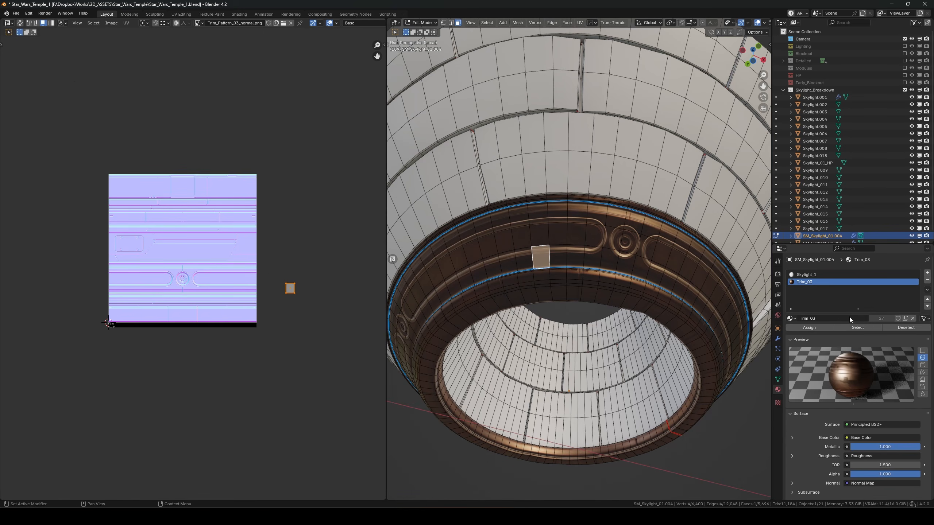
click(857, 327)
scroll(245, 222, down, 4)
key(a)
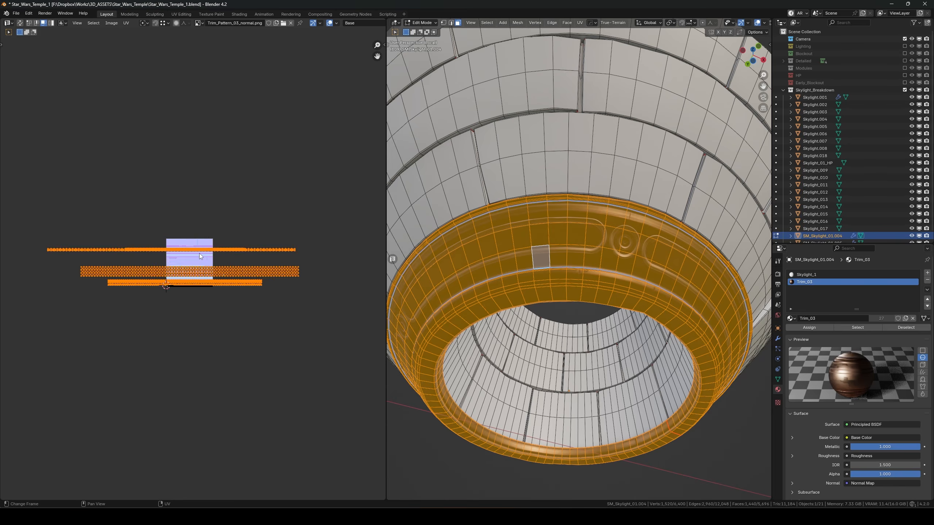
Examine the skylight's trim UVs up close over the Trim_Pattern_03 normal texture.
scroll(200, 253, up, 6)
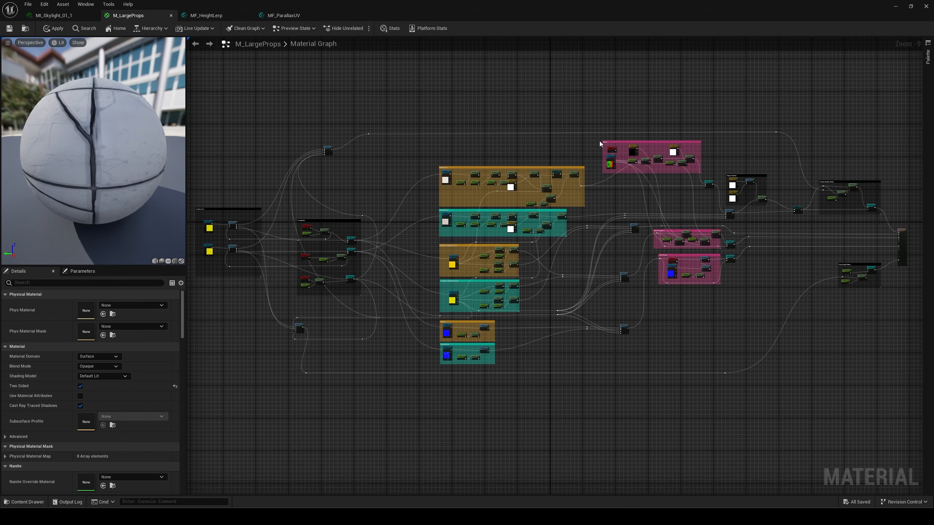
In Unreal's M_LargeProps material graph, examine the albedo, roughness/metalness and normal groups for base and blend, and their MF_HeightLerp nodes.
drag(596, 139, 709, 176)
scroll(461, 259, up, 3)
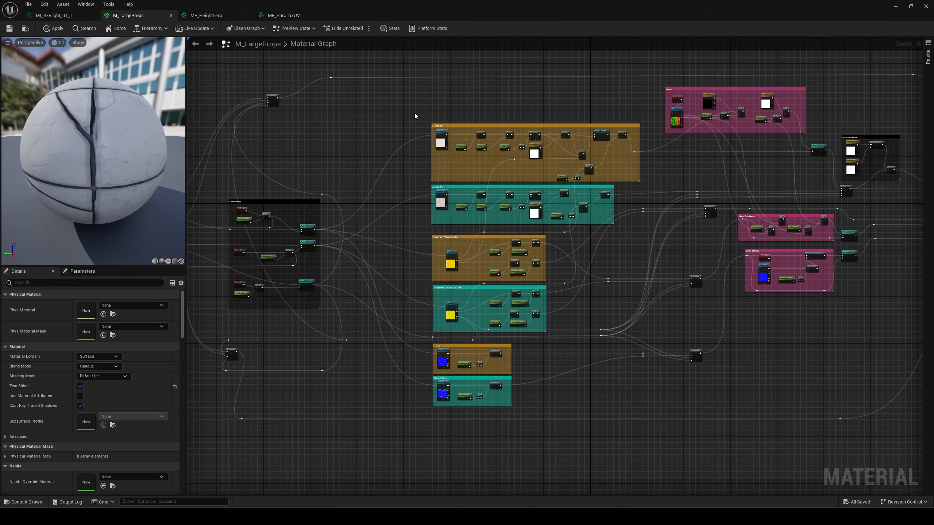
drag(415, 114, 635, 455)
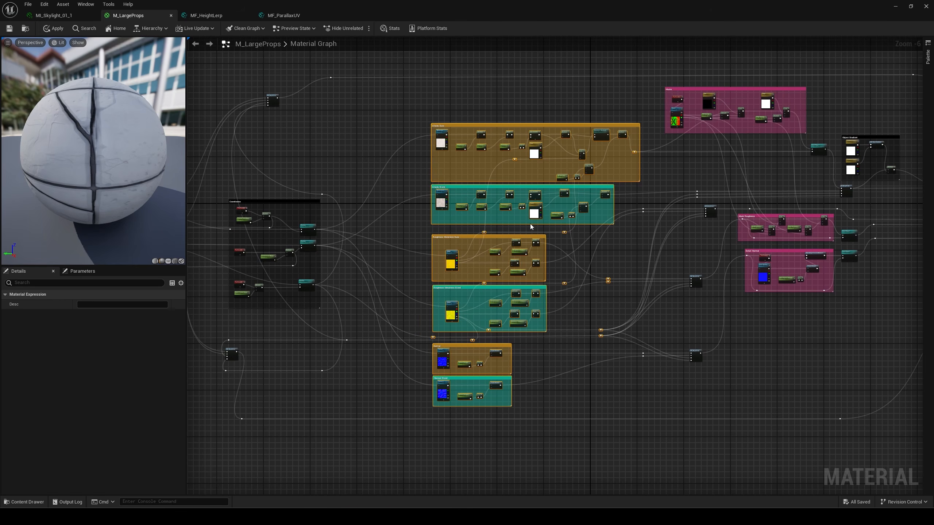
click(467, 125)
click(458, 247)
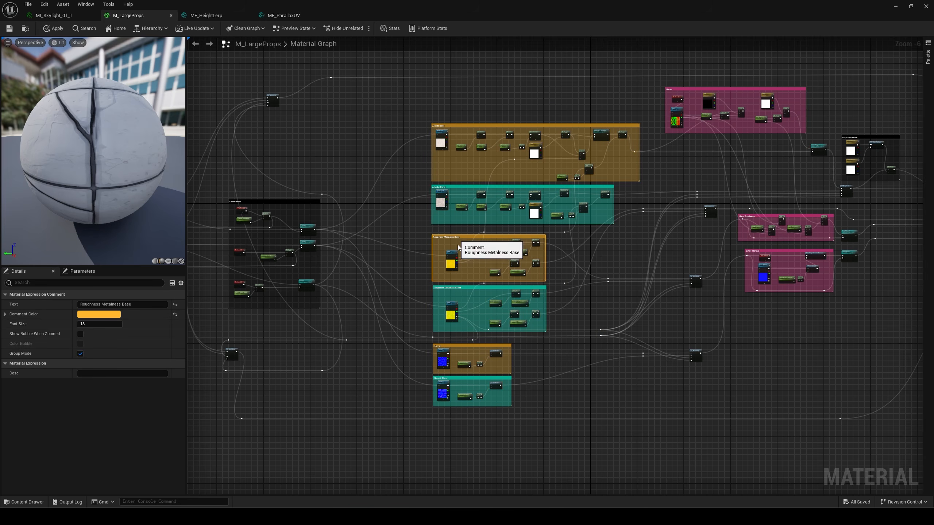
click(462, 347)
click(459, 380)
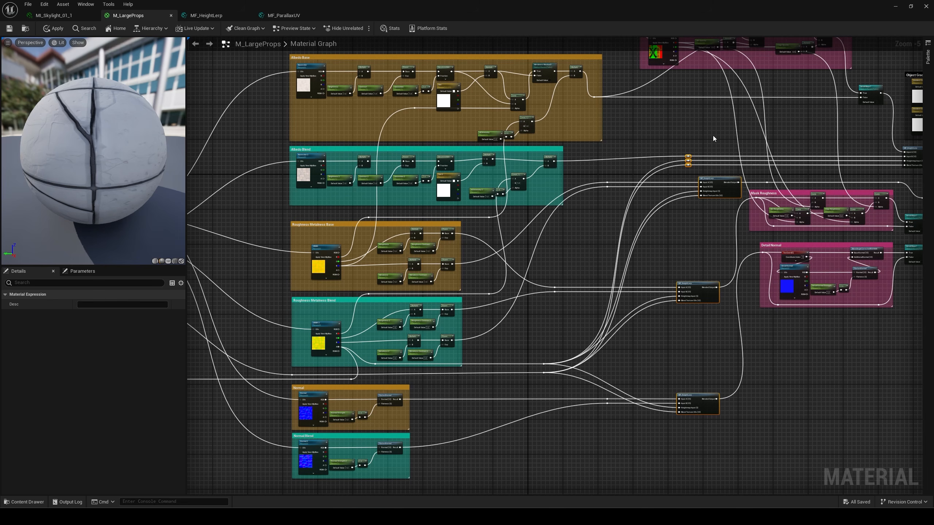
right_drag(727, 123, 681, 146)
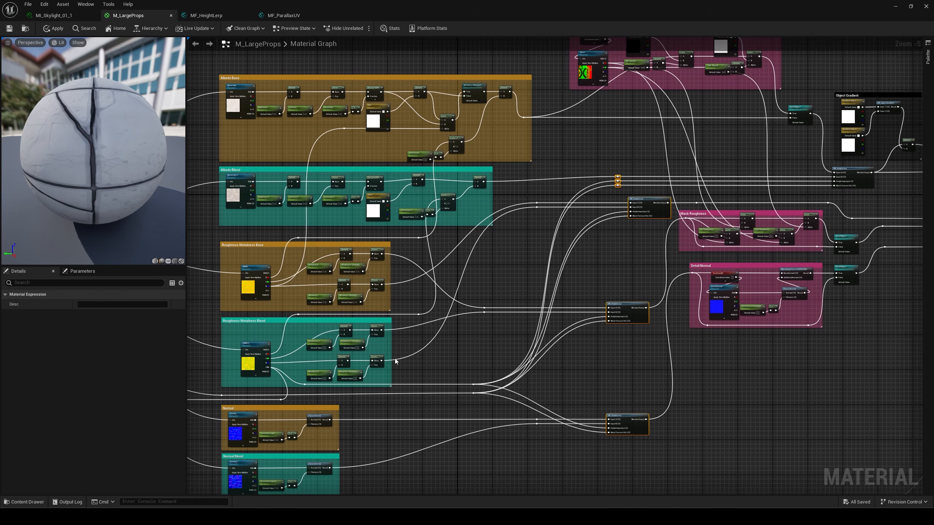
click(731, 163)
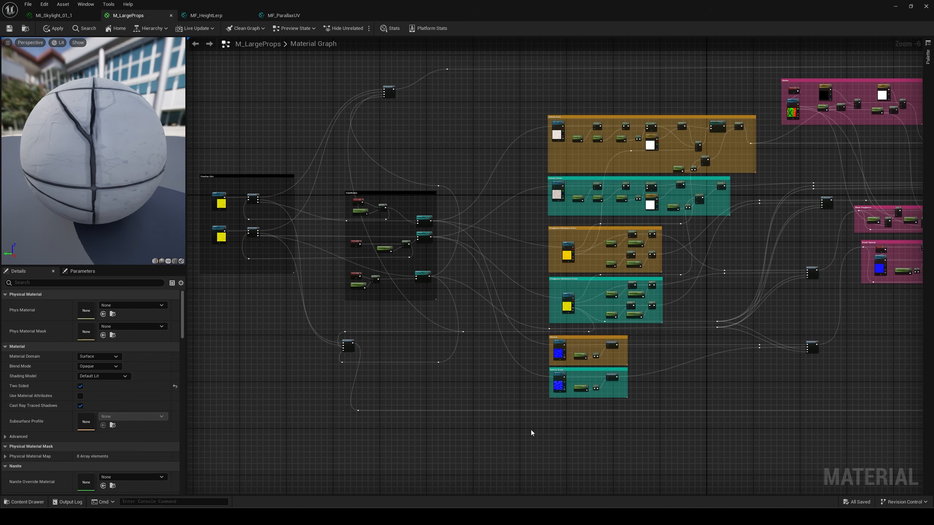
Select the base and blend texture groups and inspect the TexCoord[0] node scaled by Texture Scale Base in the Coordinates group.
drag(531, 430, 740, 117)
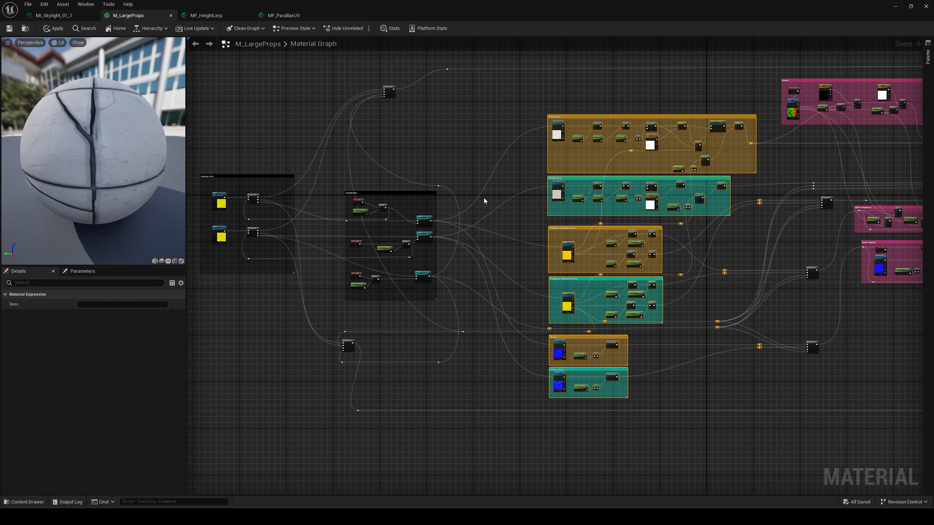
right_drag(484, 199, 549, 221)
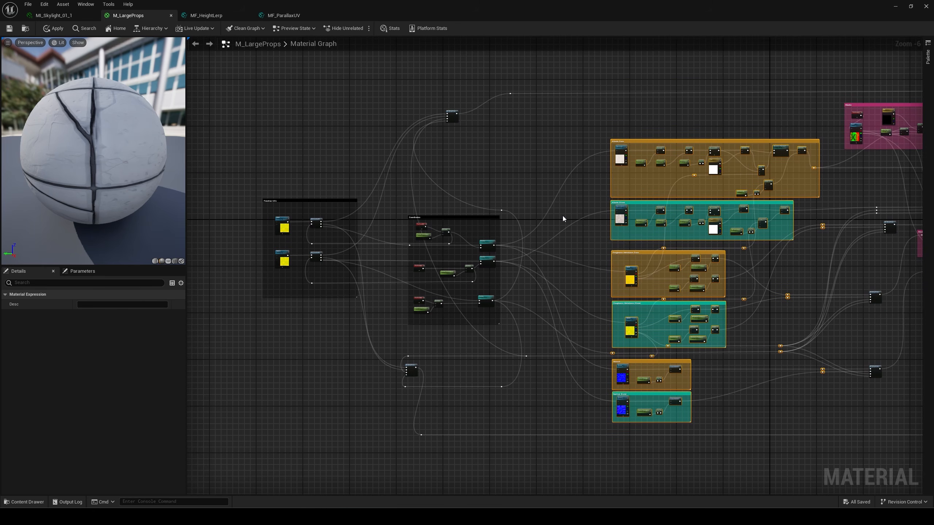
scroll(562, 216, up, 3)
right_drag(448, 258, 700, 202)
scroll(437, 184, up, 1)
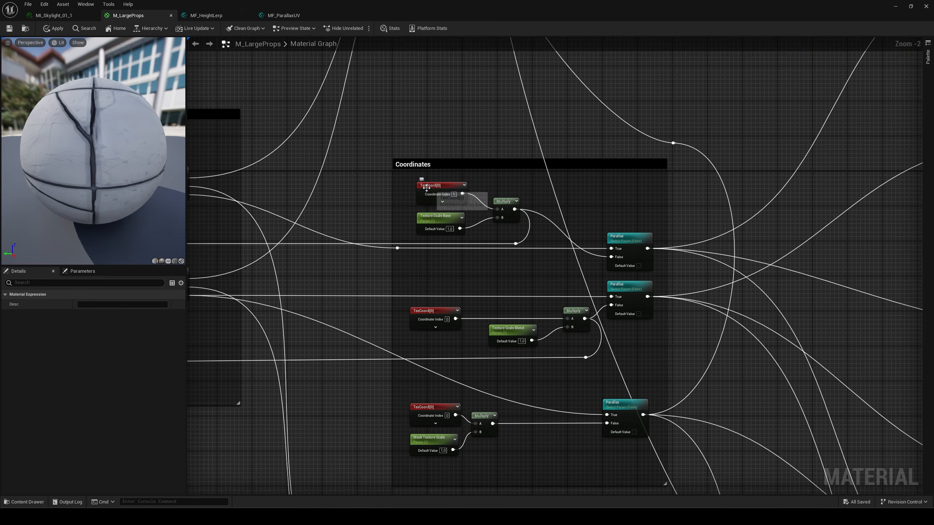
click(426, 185)
scroll(433, 189, up, 2)
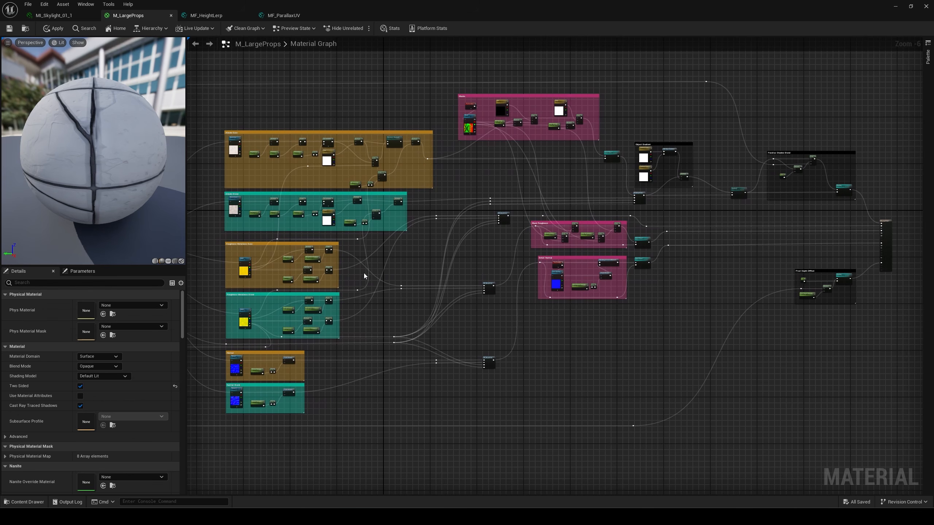
Compare the base and blend texture groups with the pink Masks, Mask Roughness and Detail Normal groups.
drag(222, 421, 452, 129)
click(484, 259)
right_drag(557, 166, 517, 215)
scroll(467, 172, up, 1)
scroll(458, 169, up, 1)
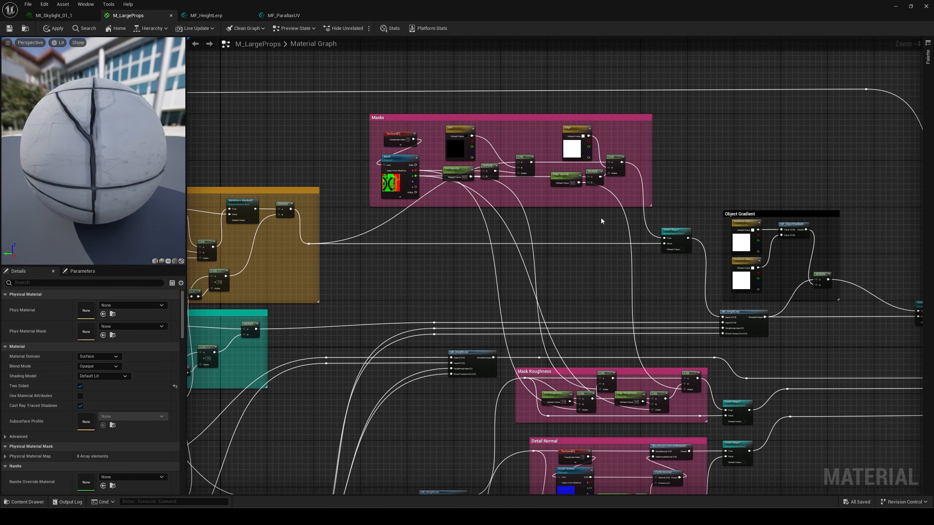
right_drag(581, 222, 521, 209)
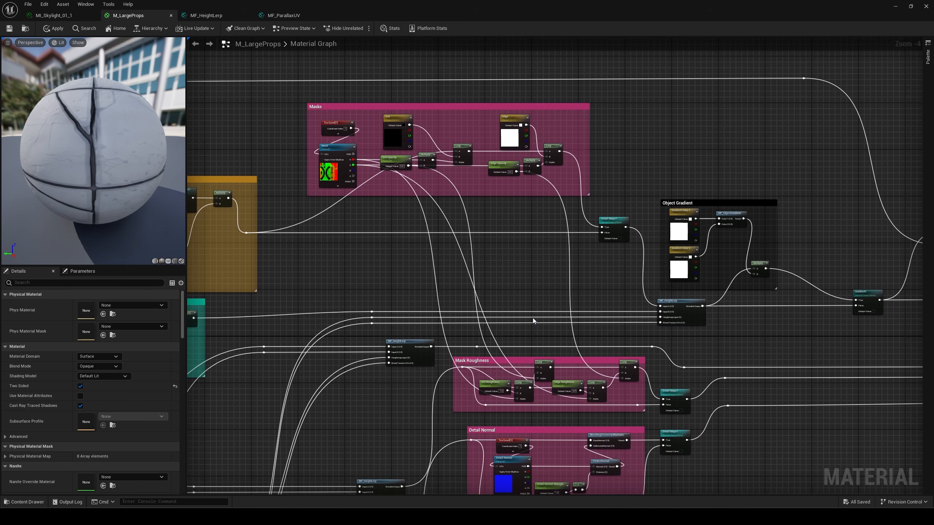
right_drag(534, 320, 462, 254)
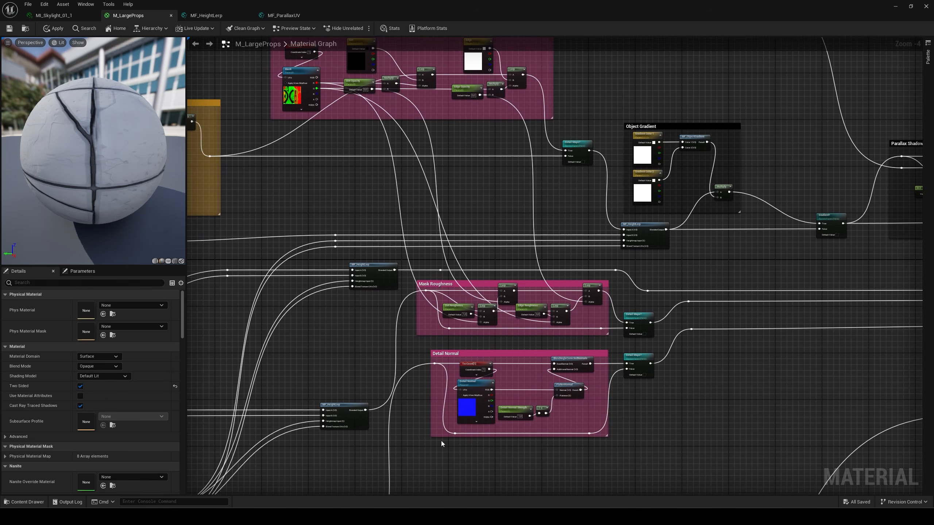
right_drag(549, 185, 669, 348)
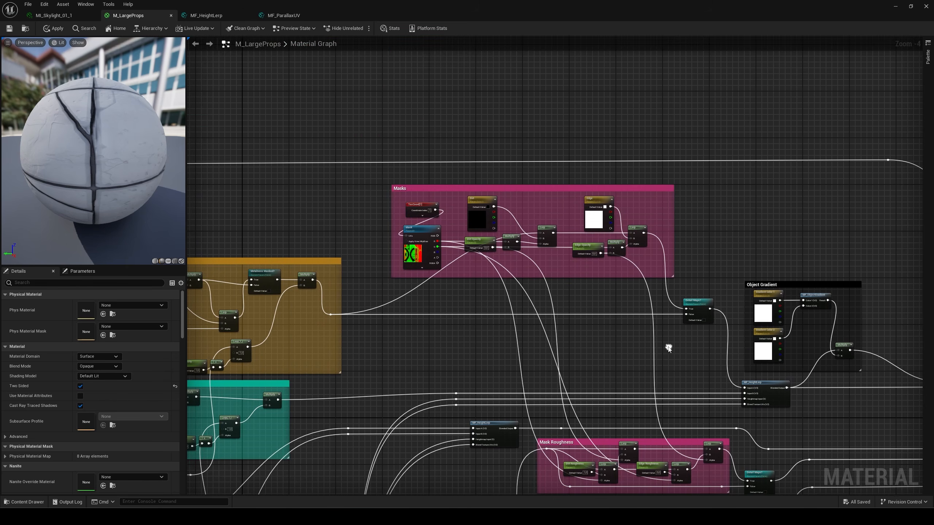
scroll(423, 220, up, 4)
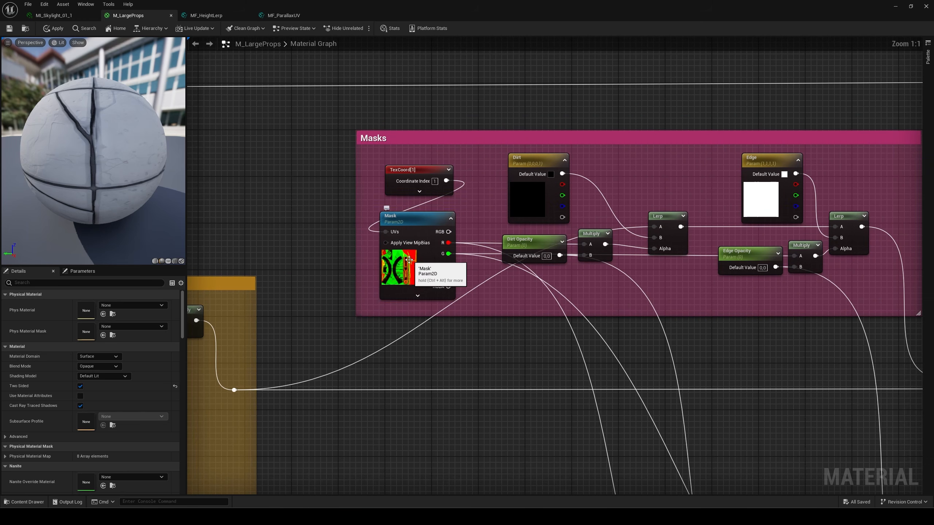
Inspect the Mask texture parameter and the TexCoord[1] node driving its UVs.
click(406, 261)
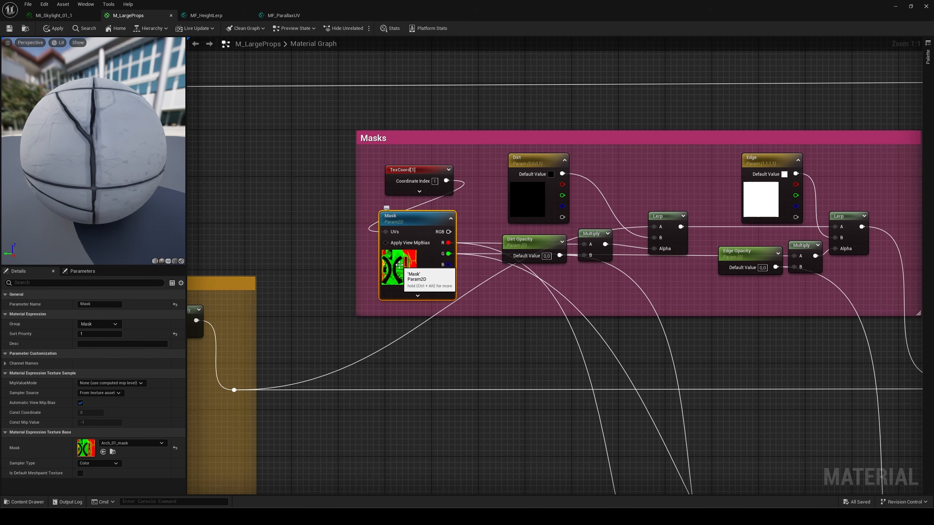
right_drag(474, 210, 426, 217)
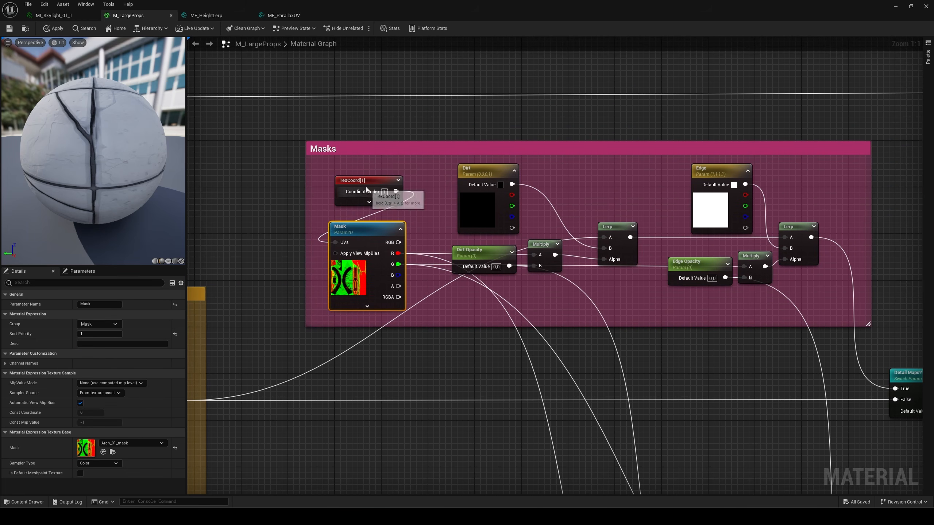
click(366, 190)
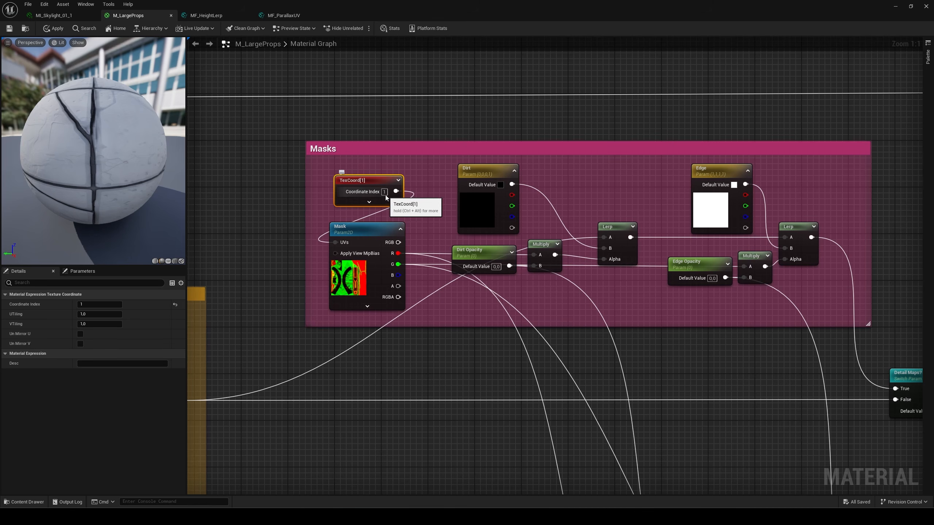
click(332, 209)
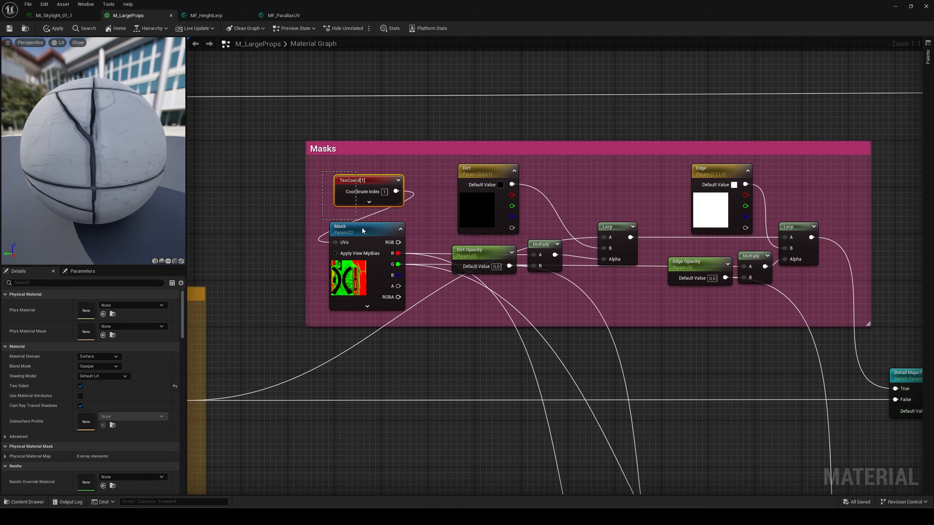
Examine how the Mask texture's channels drive the Dirt and Edge color blends across the Masks group.
drag(361, 228, 415, 309)
click(456, 332)
right_drag(463, 332, 378, 281)
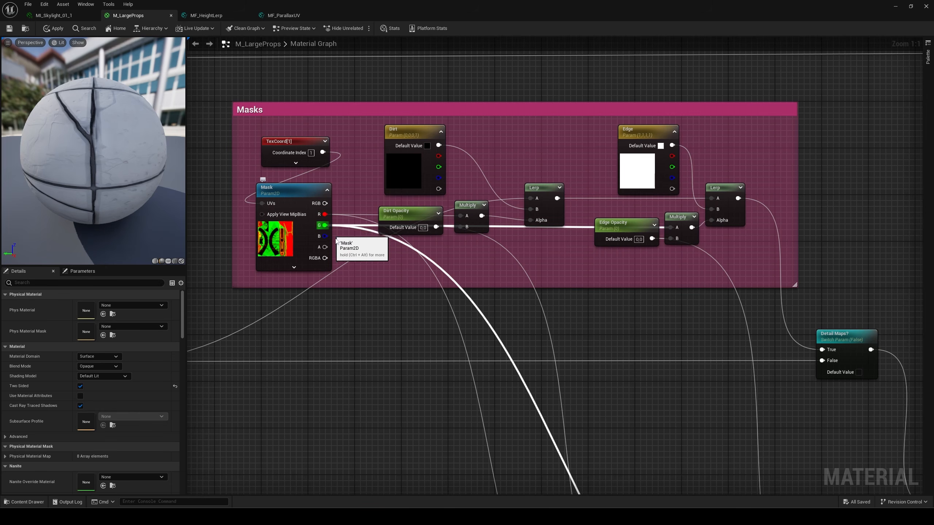
drag(215, 92, 776, 278)
drag(810, 304, 810, 304)
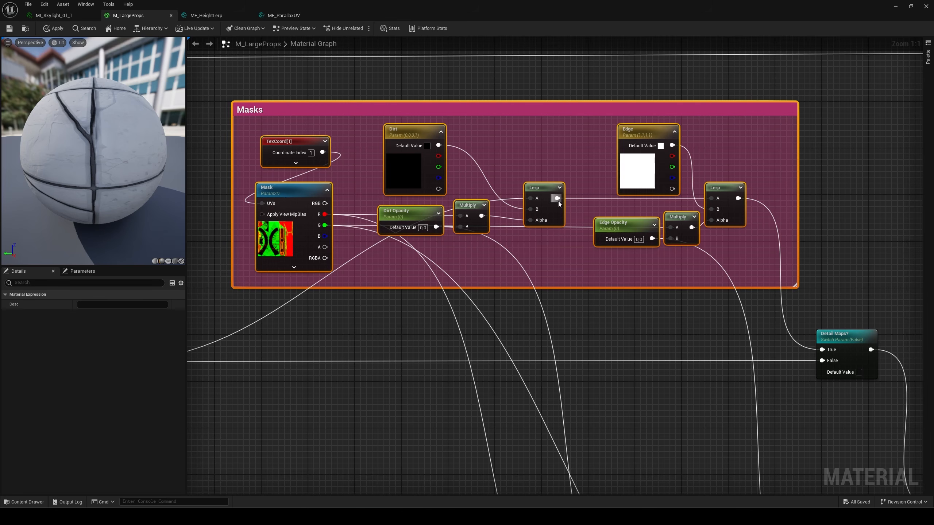
click(422, 194)
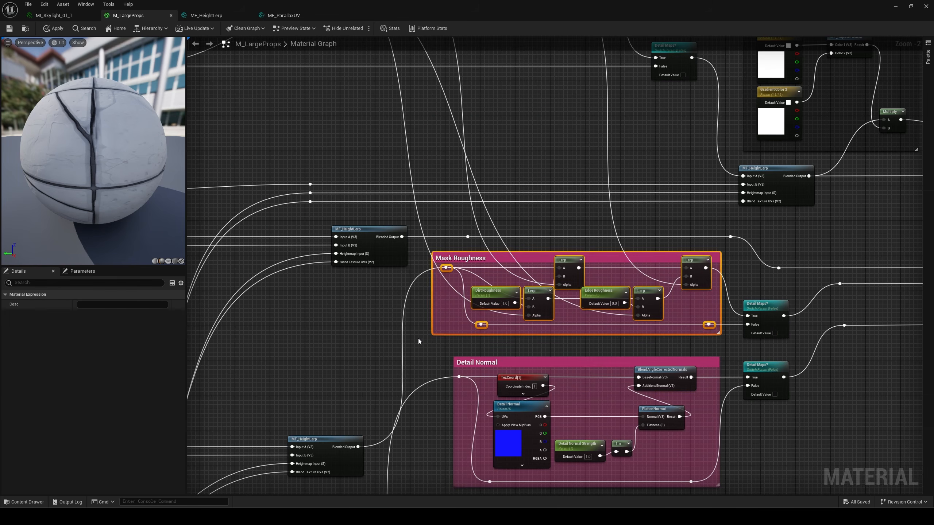
Examine the Mask Roughness group and inspect the Detail Normal texture parameter with its TexCoord[1] node.
click(419, 340)
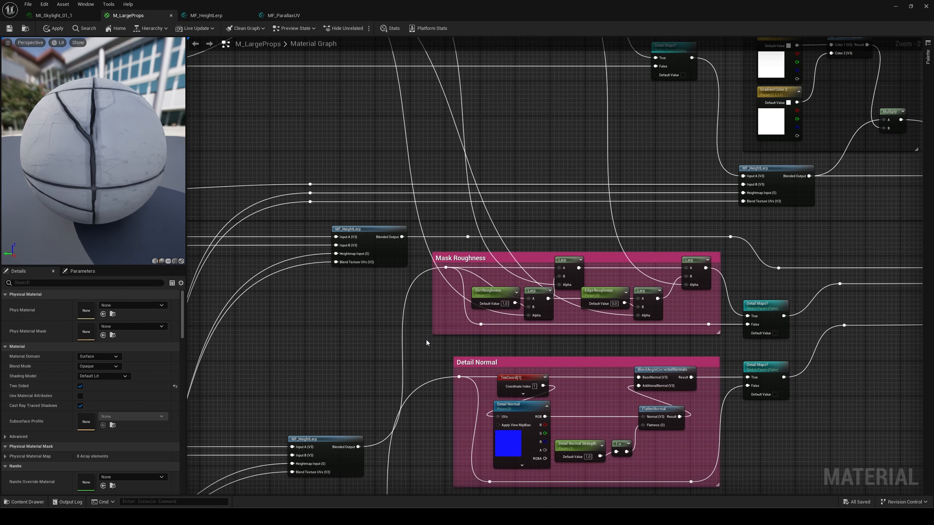
right_drag(426, 340, 421, 238)
click(532, 306)
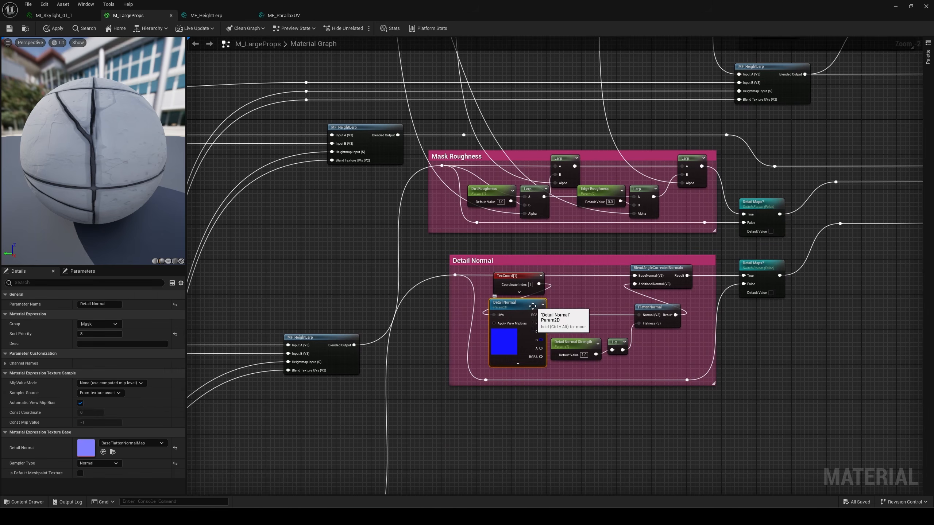
scroll(532, 306, up, 3)
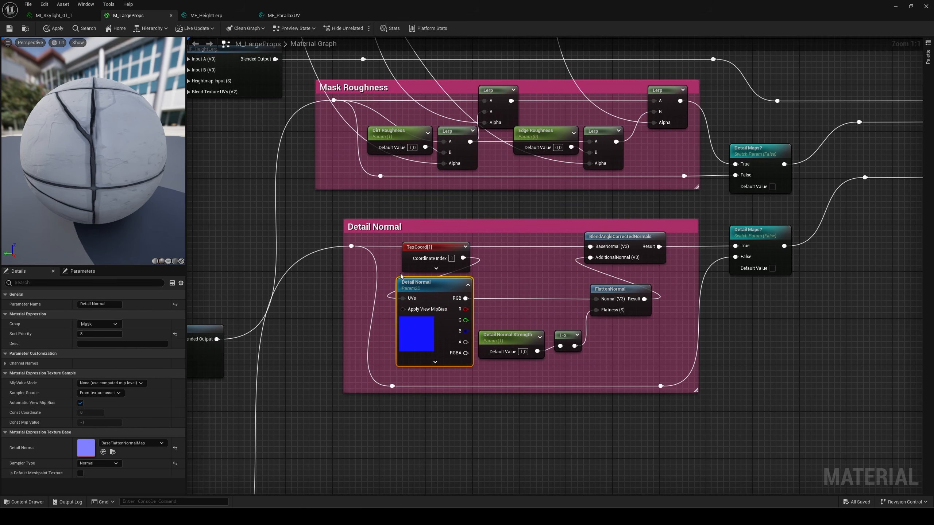
click(425, 246)
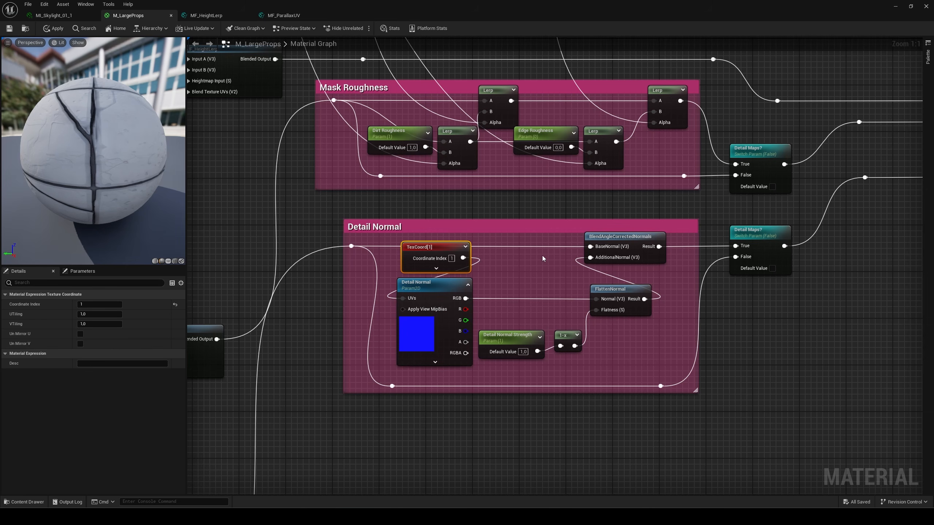
right_drag(543, 257, 434, 264)
click(693, 344)
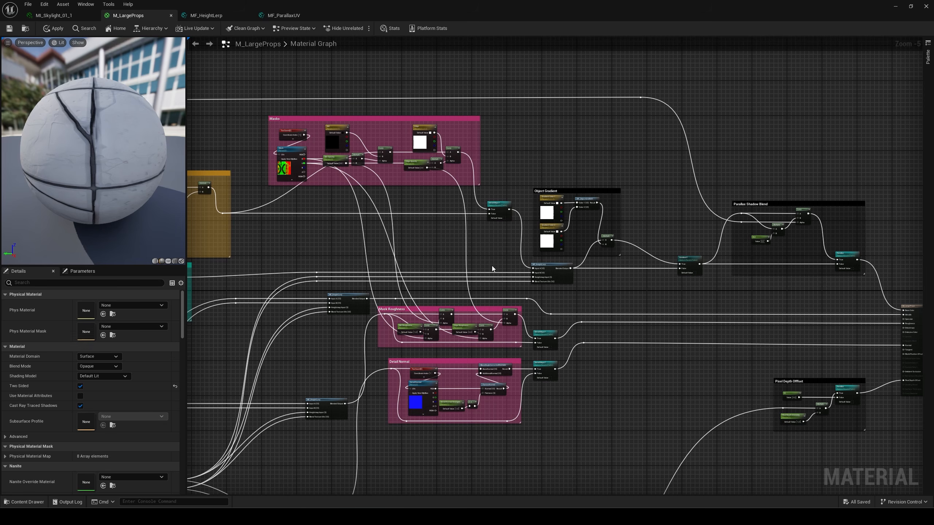
Select the Object Gradient group and examine its two gradient colors multiplied over the blended albedo.
scroll(562, 173, up, 1)
right_drag(653, 224, 574, 203)
scroll(486, 175, up, 2)
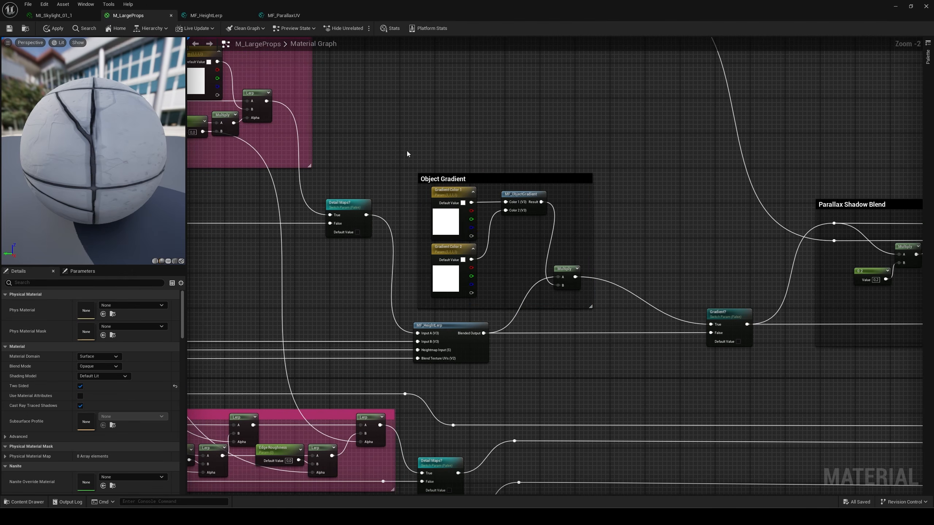
drag(411, 149, 614, 315)
click(631, 215)
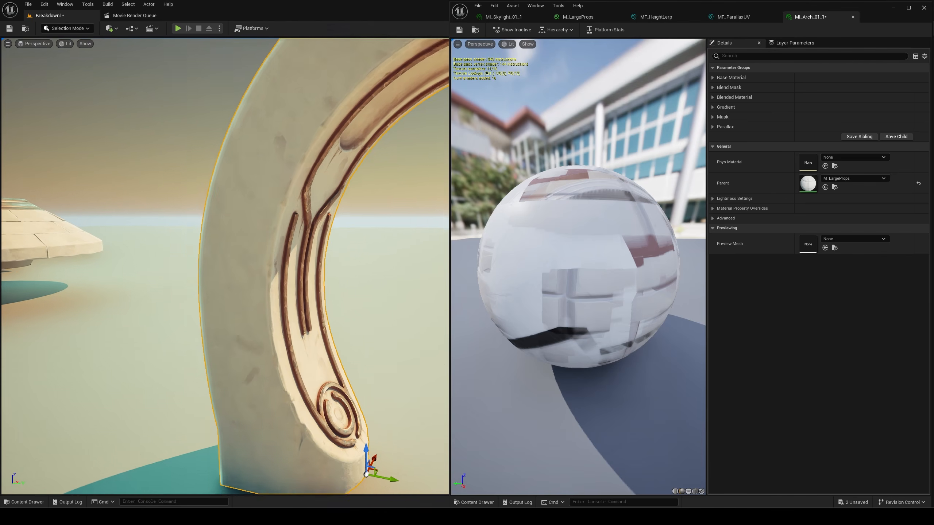
View the arch in the level and inspect the Base Material and Blended Material parameters of MI_Arch_01_1.
right_drag(297, 237, 292, 246)
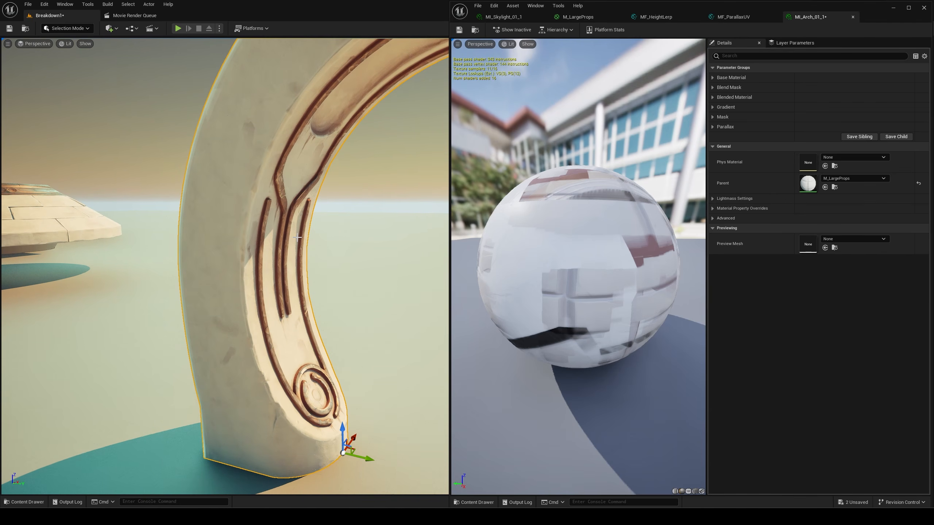
right_drag(276, 223, 275, 223)
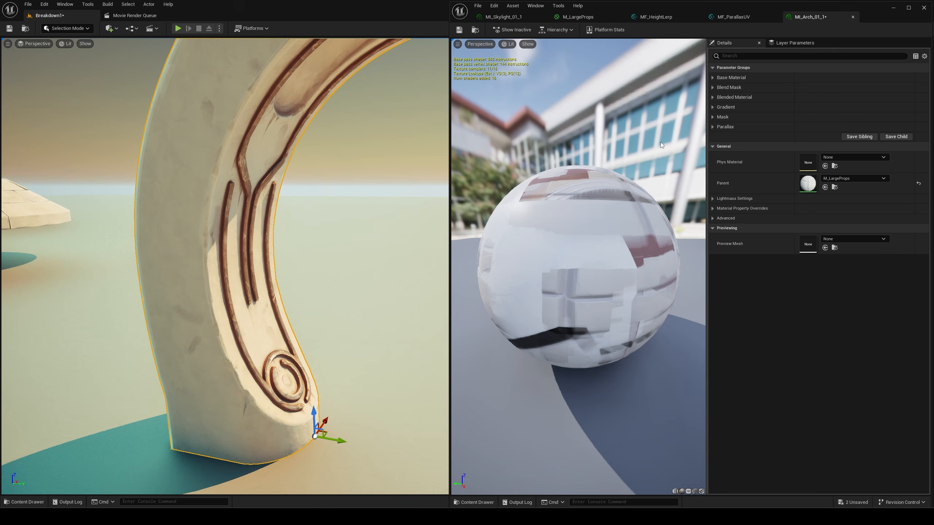
click(712, 78)
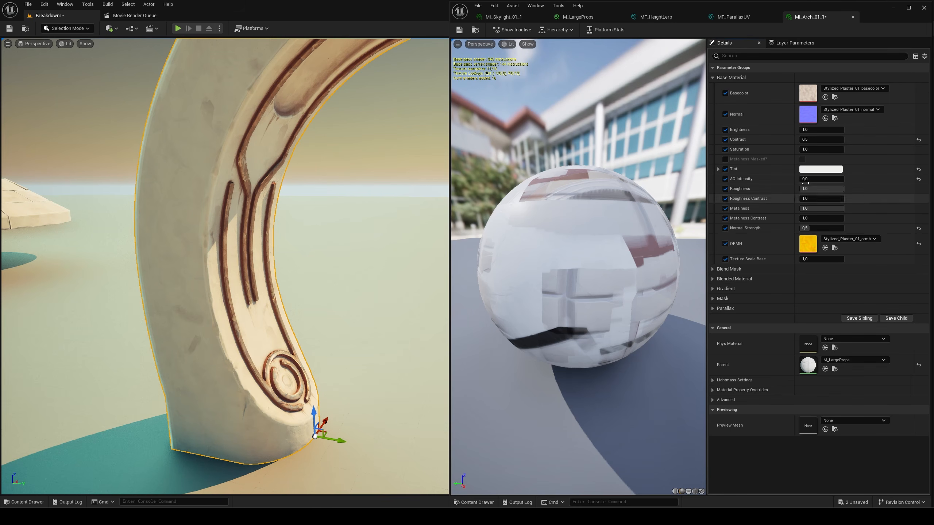
click(713, 78)
click(712, 97)
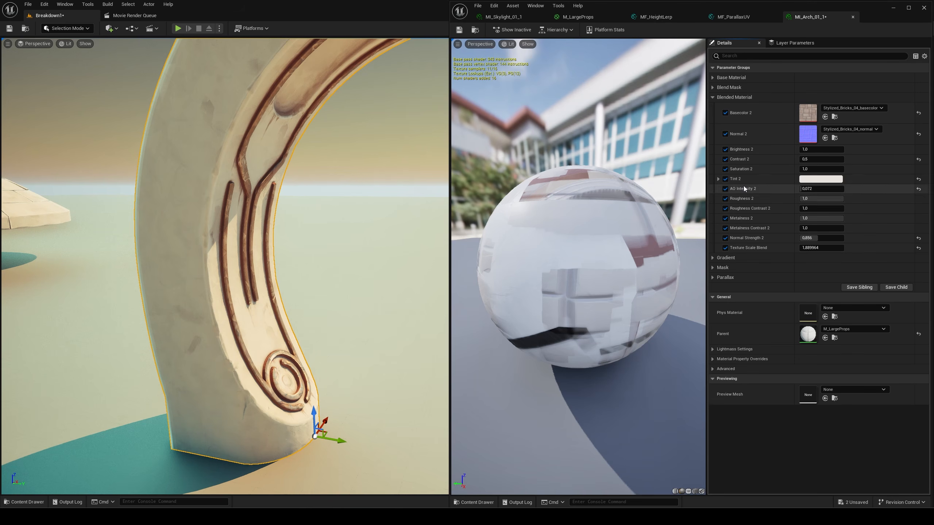
click(713, 97)
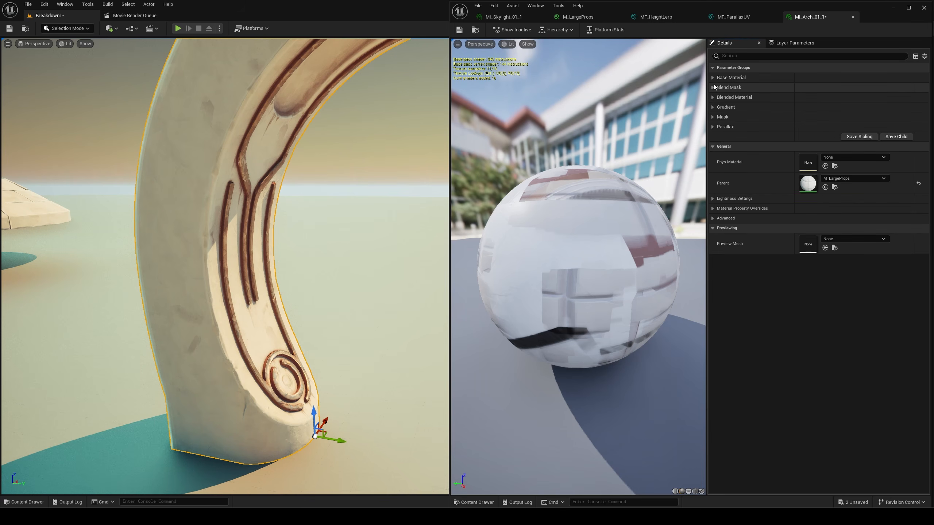
Show the Blend Mask parameters of MI_Arch_01_1 and switch the level editor to Mesh Paint mode with the Paint tool.
click(712, 88)
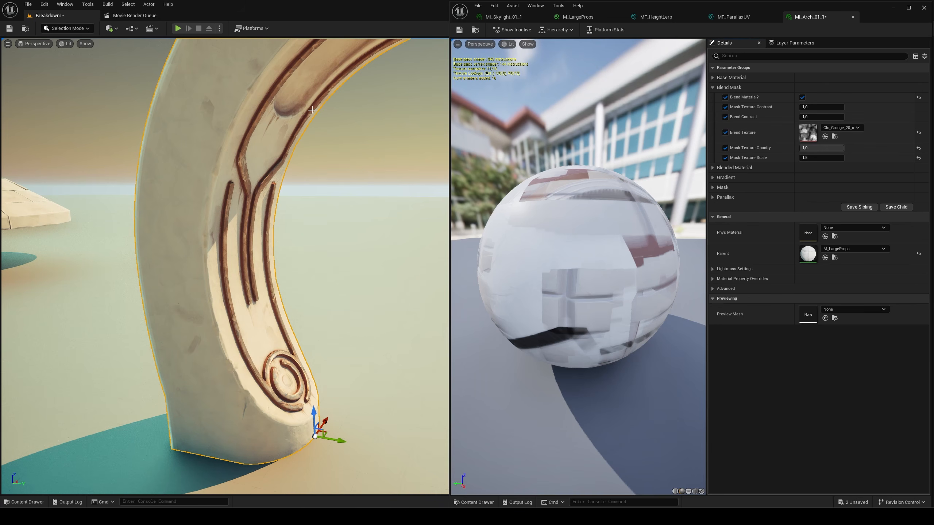
right_drag(255, 99, 246, 104)
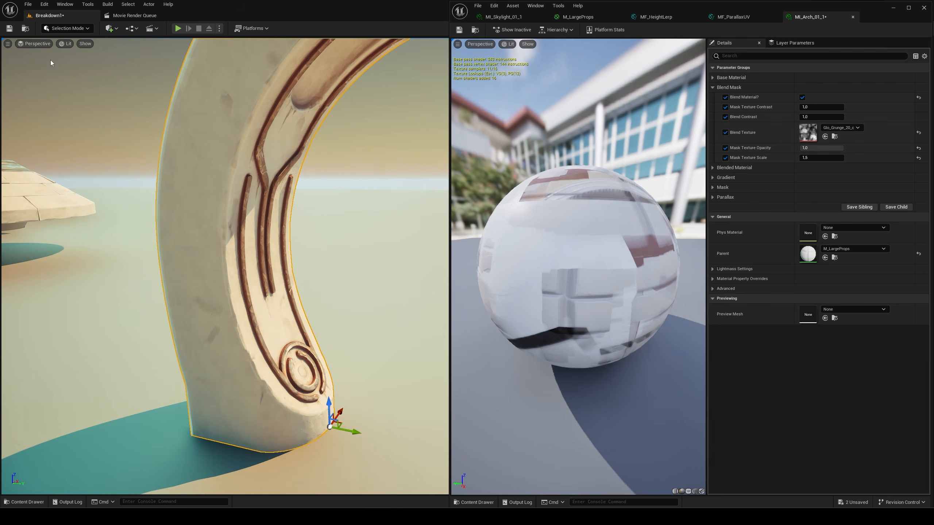
click(62, 30)
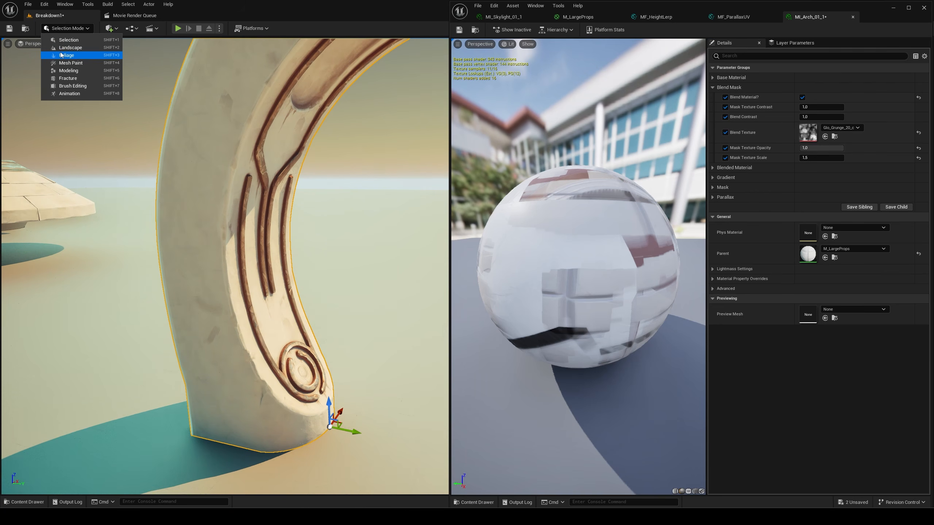
click(84, 65)
click(31, 65)
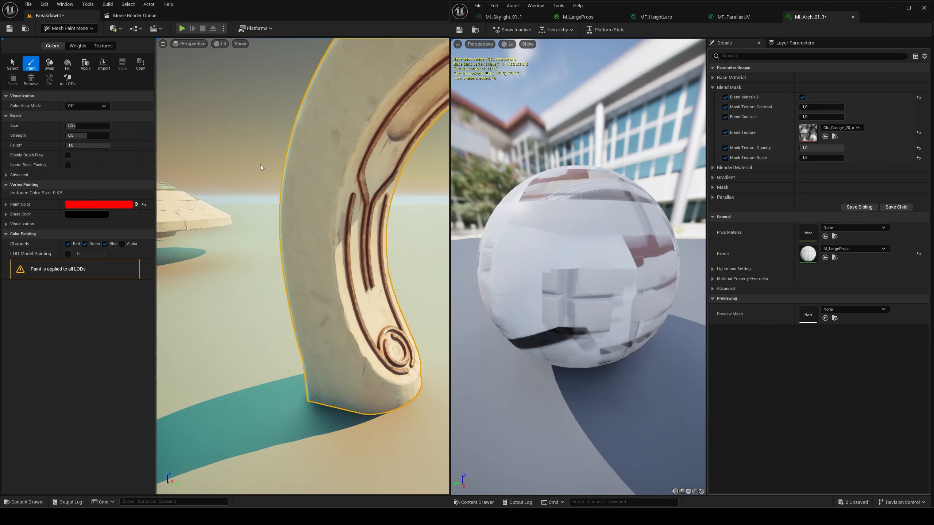
Paint red vertex color along the arch's plain outer side to bring in the brick blend material.
mouse_move(310, 218)
right_down()
mouse_move(260, 182)
mouse_move(312, 216)
right_up()
mouse_move(312, 216)
mouse_down()
mouse_move(300, 175)
mouse_move(293, 226)
mouse_move(307, 268)
mouse_move(302, 347)
mouse_move(263, 275)
mouse_up()
mouse_move(274, 235)
mouse_down()
mouse_move(259, 107)
mouse_move(278, 309)
mouse_up()
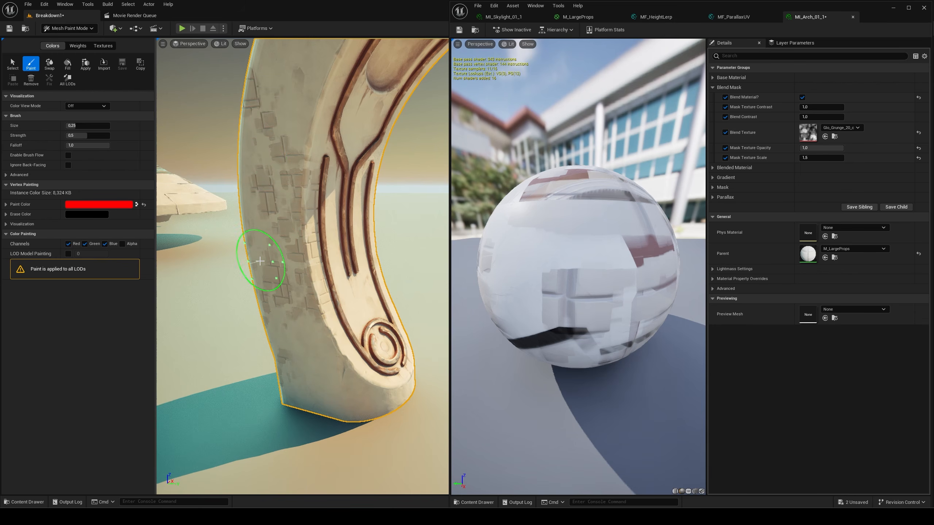
right_drag(316, 215, 313, 211)
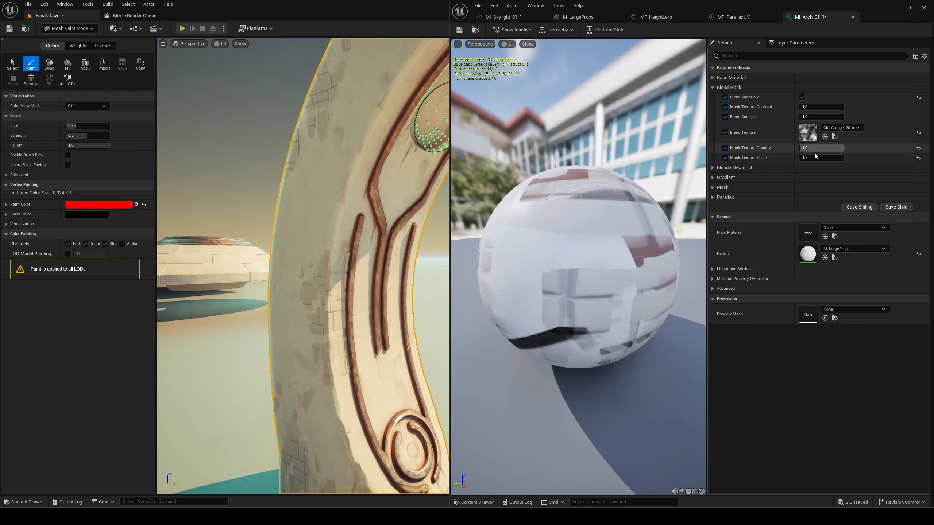
Set the Blend Texture to Glo_Grunge_21_b, Mask Texture Opacity to 0.784 and Mask Texture Scale to about 1.61, and raise Mask Texture Contrast.
click(841, 128)
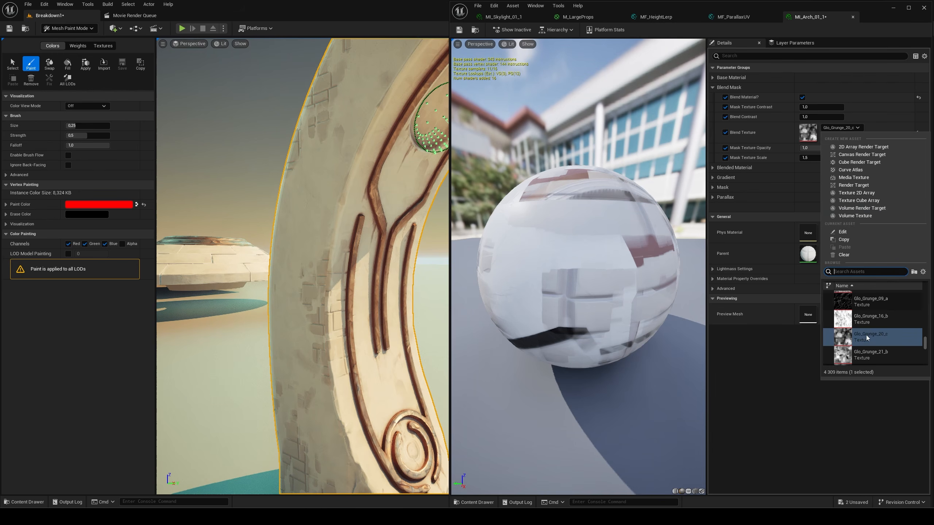
click(868, 356)
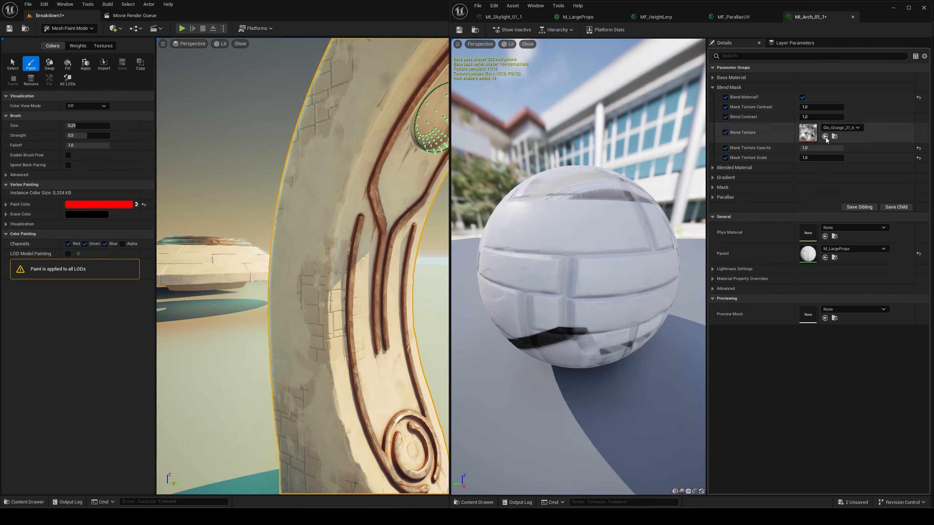
mouse_move(835, 148)
mouse_down()
mouse_move(812, 157)
mouse_move(825, 157)
mouse_up()
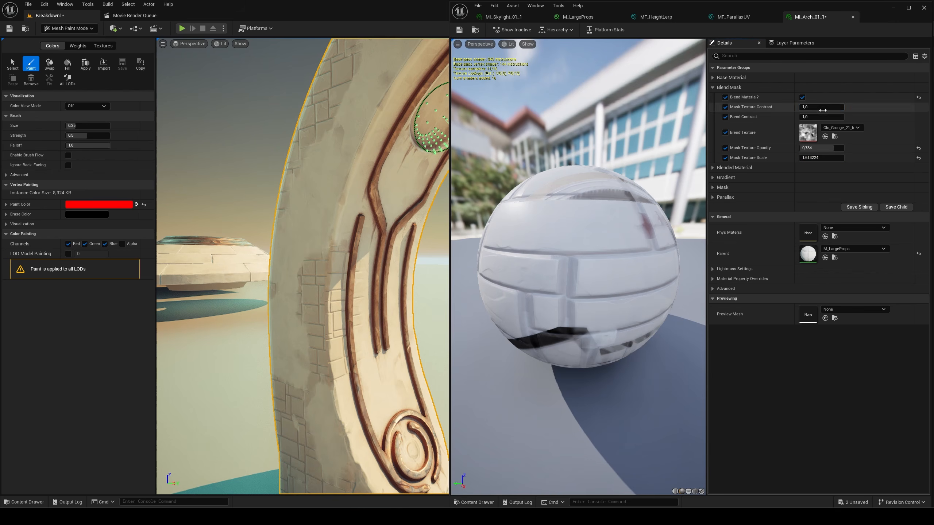
mouse_move(821, 107)
mouse_down()
mouse_move(832, 107)
mouse_move(804, 106)
mouse_move(841, 106)
mouse_move(822, 107)
mouse_up()
Set the Mask Texture Opacity to 0 and paint more vertex color down the arch's outer side.
mouse_move(312, 253)
right_down()
mouse_move(364, 257)
mouse_move(312, 268)
right_up()
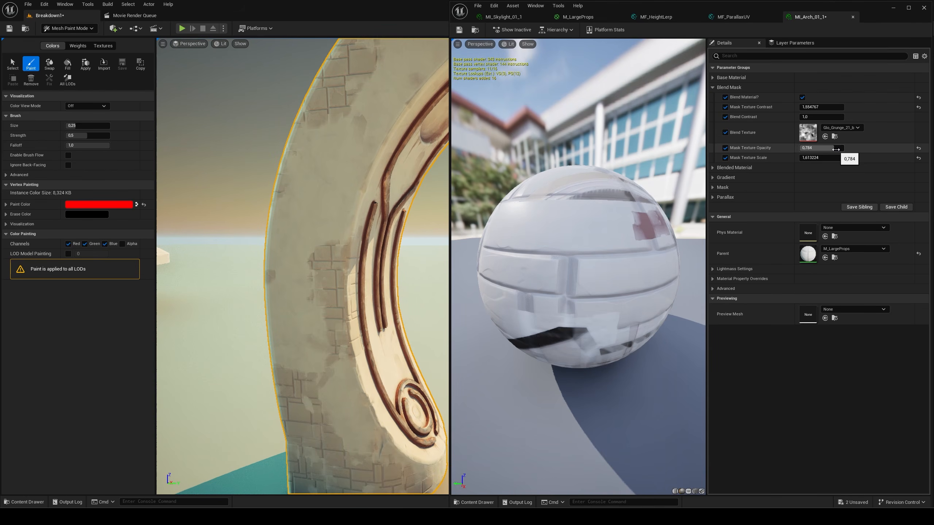
drag(820, 148, 801, 147)
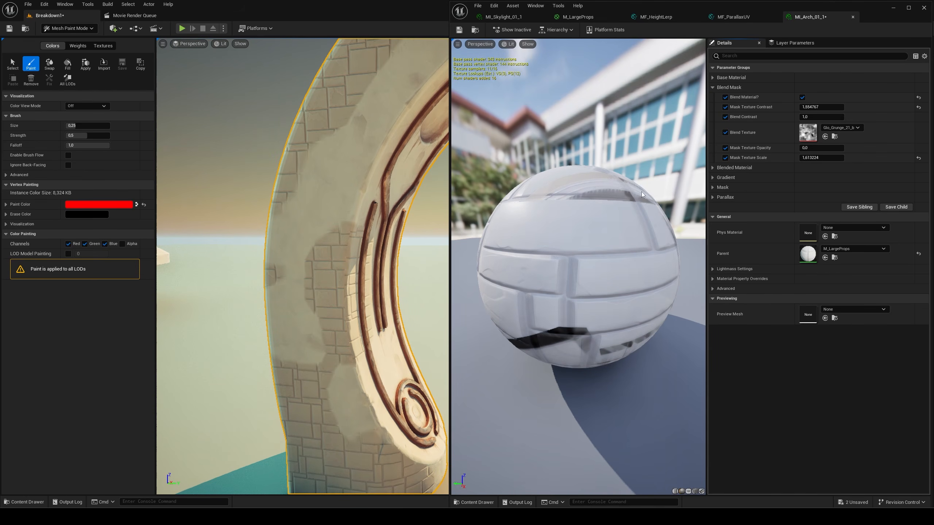
mouse_move(299, 277)
mouse_down()
mouse_move(308, 350)
mouse_move(343, 403)
mouse_move(323, 368)
mouse_up()
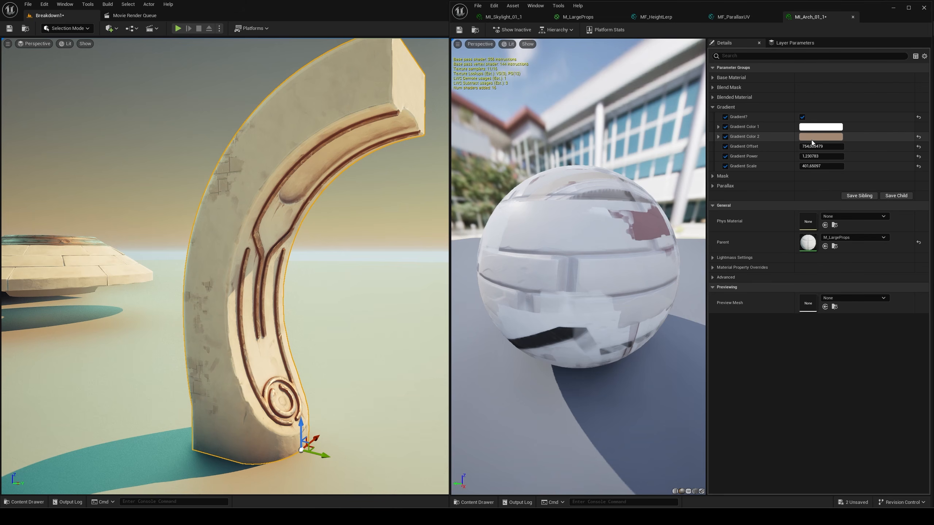
Darken Gradient Color 2 of the arch material to a deeper brown and adjust the Gradient Offset.
click(813, 137)
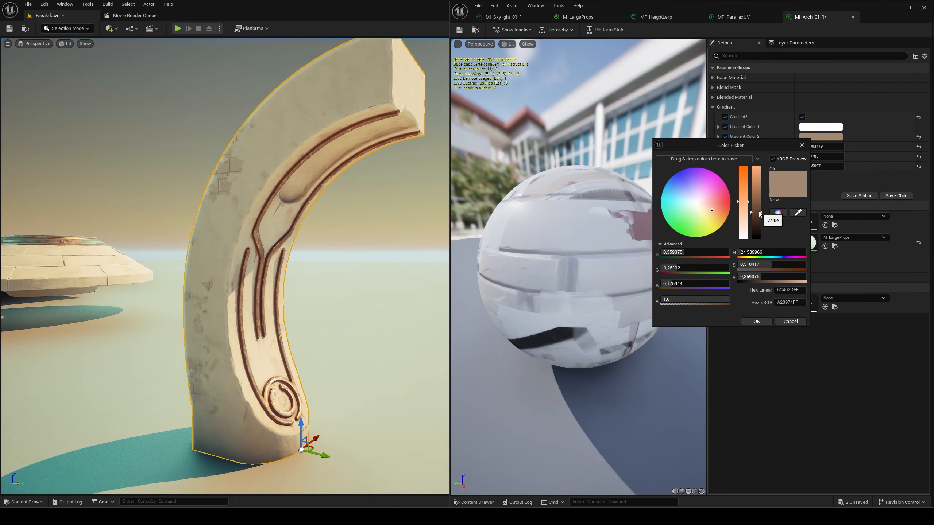
mouse_move(760, 214)
mouse_down()
mouse_move(760, 227)
mouse_move(743, 186)
mouse_up()
click(755, 320)
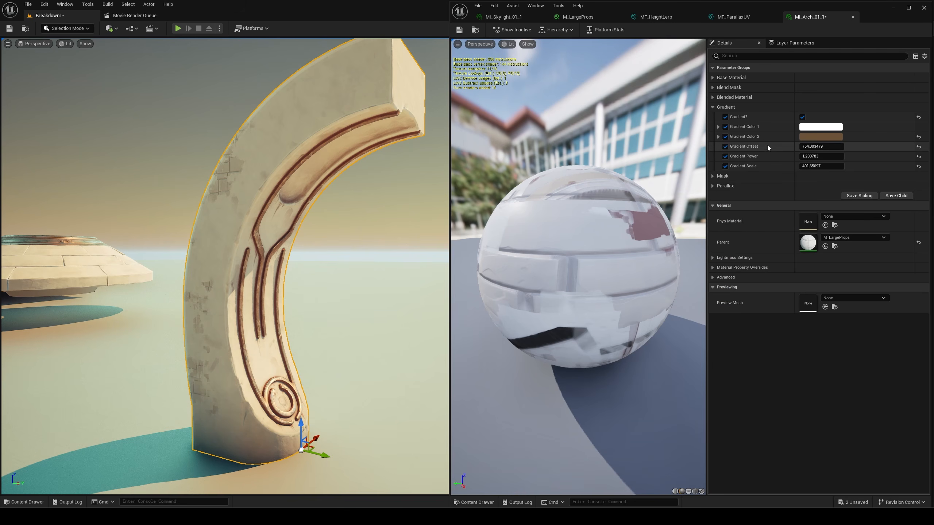
mouse_move(821, 146)
mouse_down()
mouse_move(794, 146)
mouse_move(835, 157)
mouse_move(805, 166)
mouse_move(831, 166)
mouse_move(827, 146)
mouse_move(838, 146)
mouse_up()
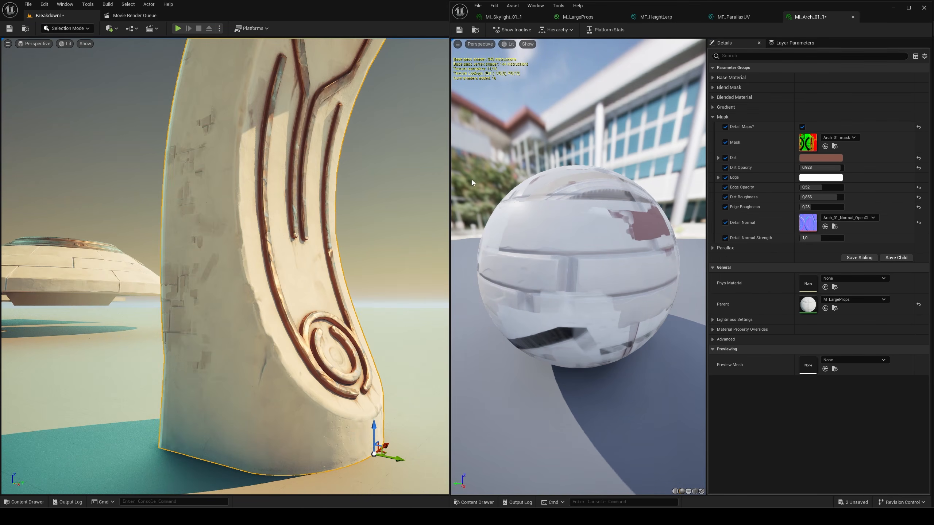
Set the mask's Dirt Opacity and Edge Opacity to 1.0 and adjust the Edge color on the arch.
scroll(225, 266, up, 5)
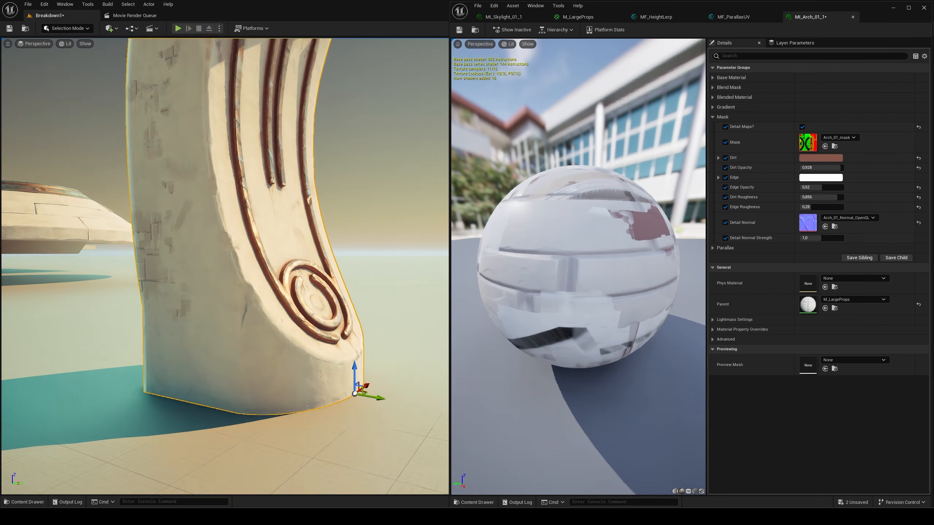
right_drag(225, 266, 216, 274)
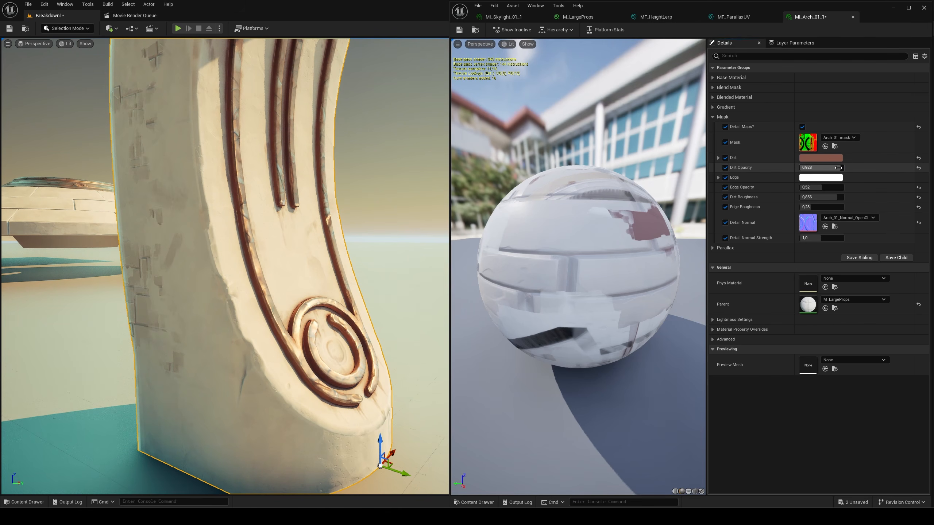
mouse_move(837, 168)
mouse_down()
mouse_move(805, 168)
mouse_move(844, 168)
mouse_up()
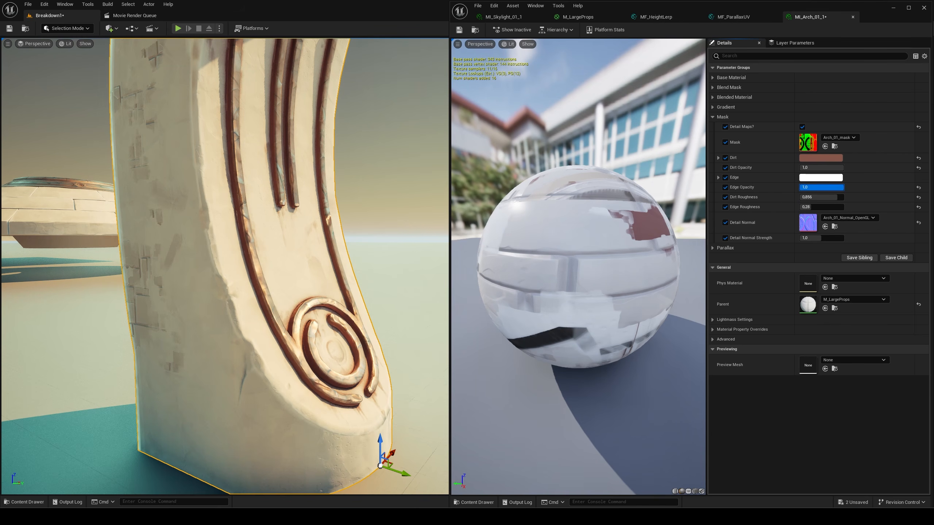
click(820, 177)
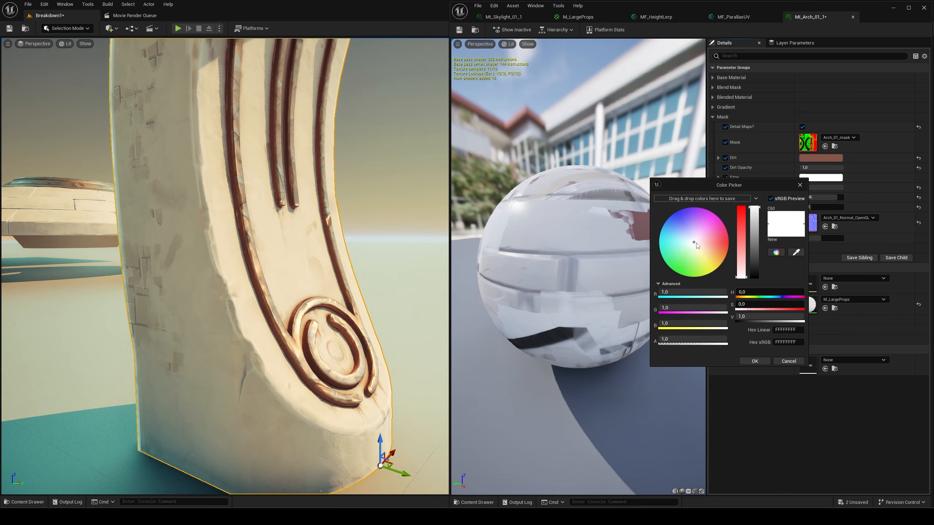
mouse_move(697, 245)
mouse_down()
mouse_move(729, 235)
mouse_move(694, 221)
mouse_move(694, 265)
mouse_move(736, 241)
mouse_move(695, 246)
mouse_up()
click(754, 360)
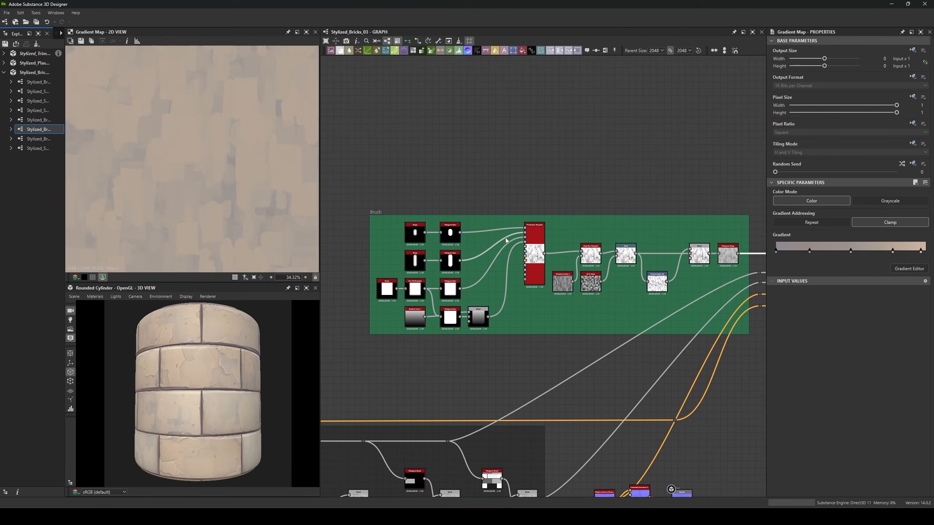
In Substance 3D Designer, examine the Brush frame's shape and Histogram Scan inputs and preview the Tile Sampler Grayscale node they feed.
middle_drag(493, 255, 475, 246)
scroll(482, 211, up, 2)
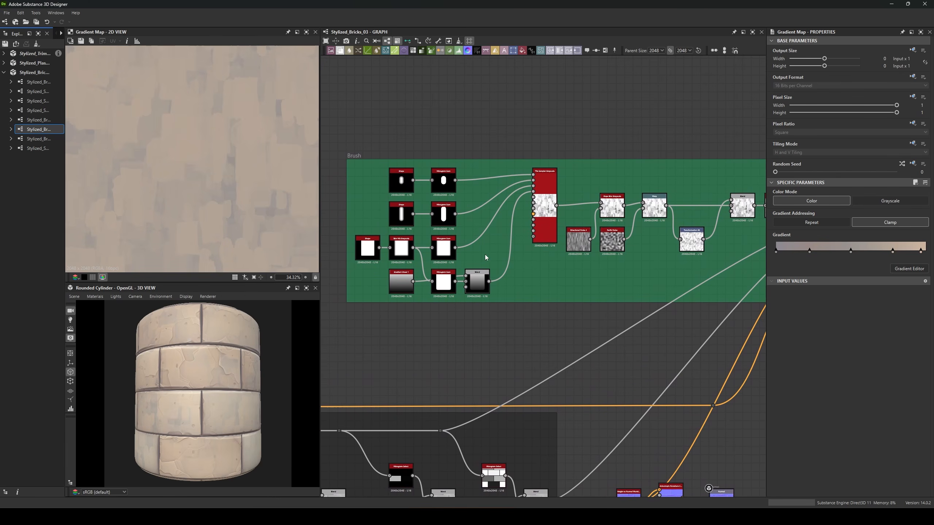
scroll(485, 258, up, 3)
middle_drag(482, 247, 602, 275)
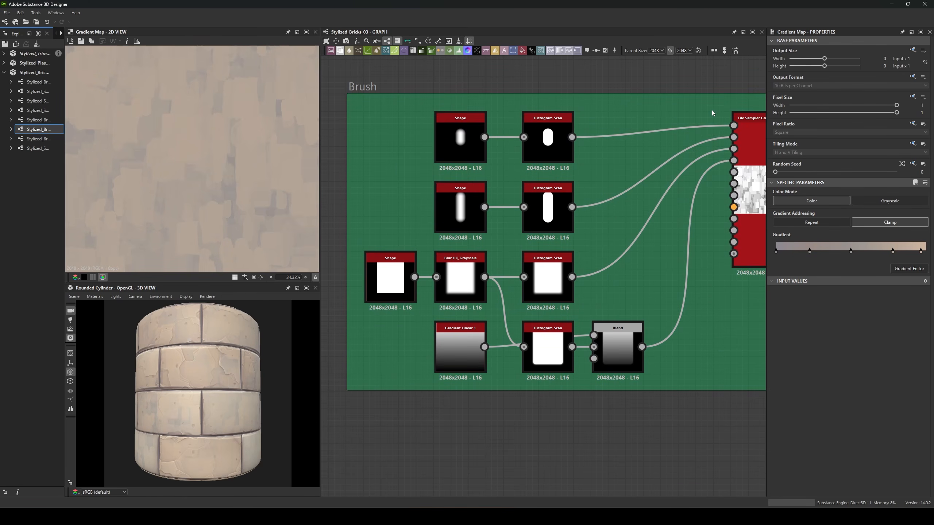
middle_drag(712, 112, 511, 115)
click(565, 137)
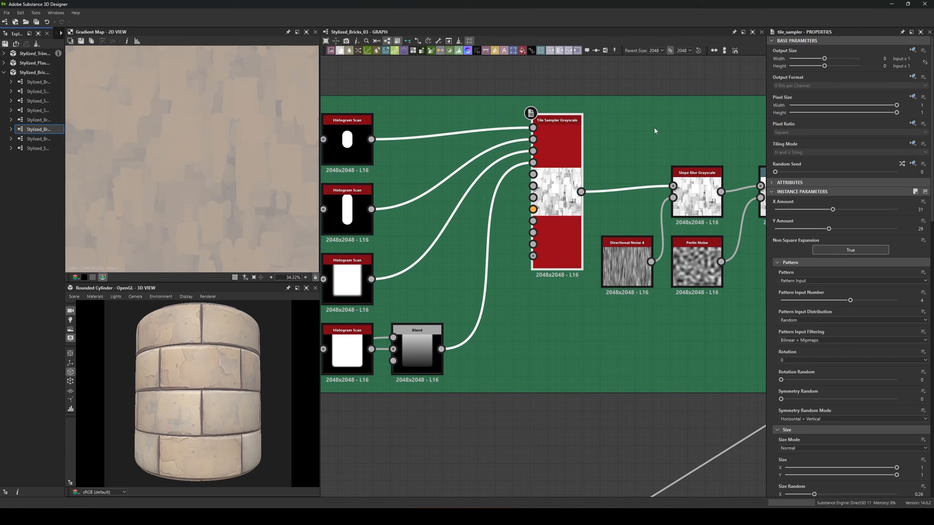
double_click(553, 142)
Preview the Brush frame's Slope Blur Grayscale, Warp, Blend and Histogram Range nodes and follow their output toward the Color frame.
middle_drag(676, 140, 471, 134)
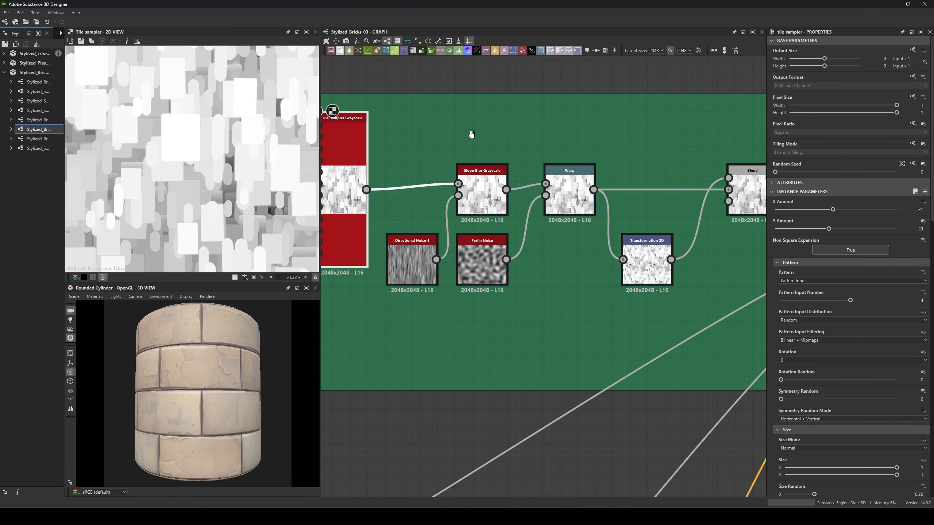
double_click(485, 183)
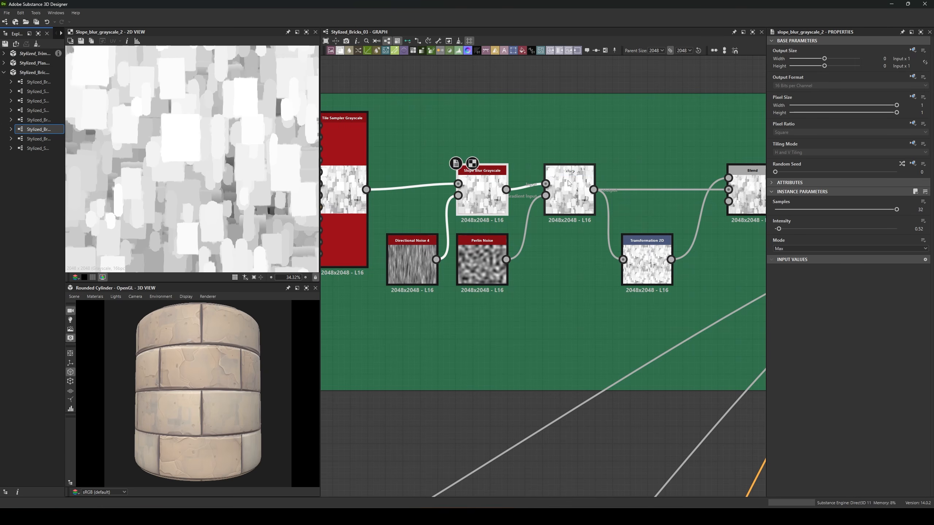
double_click(581, 183)
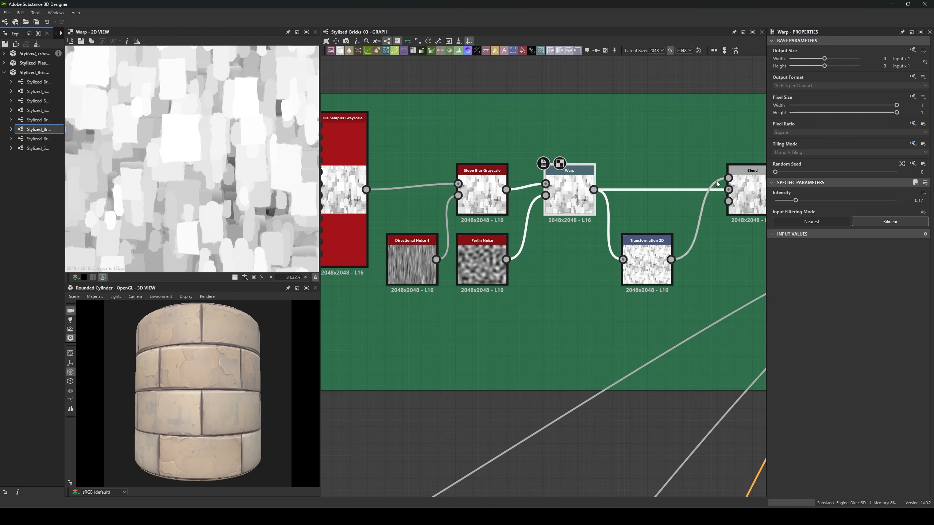
double_click(748, 180)
middle_drag(748, 180, 452, 190)
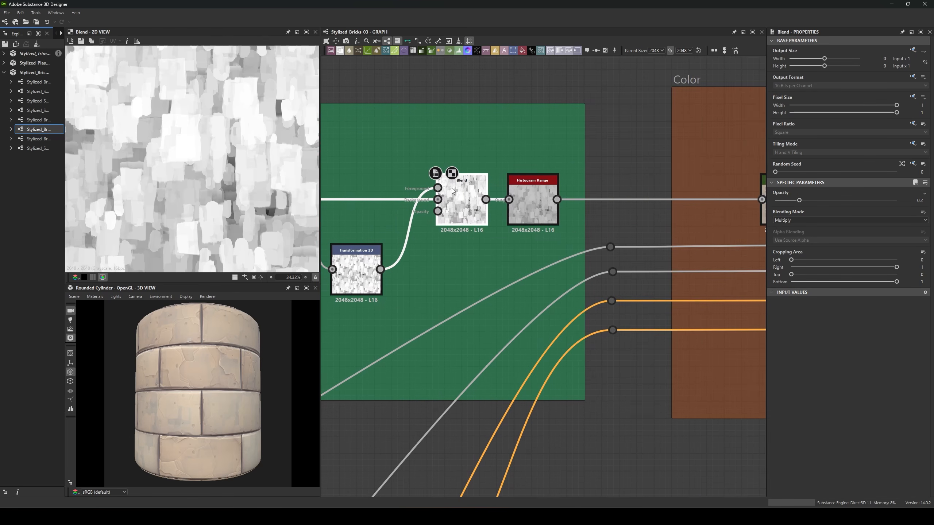
double_click(538, 200)
middle_drag(658, 194, 412, 197)
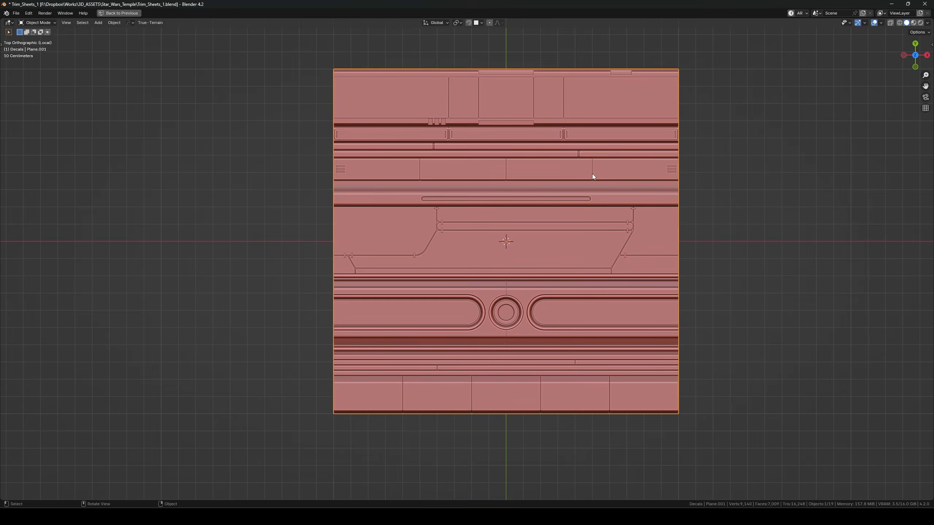
In Blender, examine the modelled trim sheet plane of Trim_Sheets_1.blend from the top and in perspective.
scroll(592, 174, up, 1)
shift+middle_drag(592, 174, 583, 171)
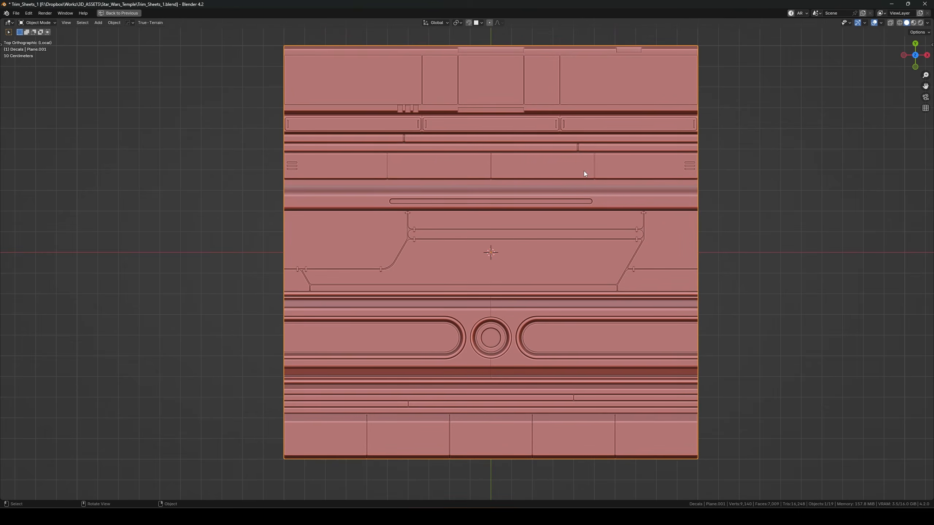
middle_drag(519, 250, 534, 192)
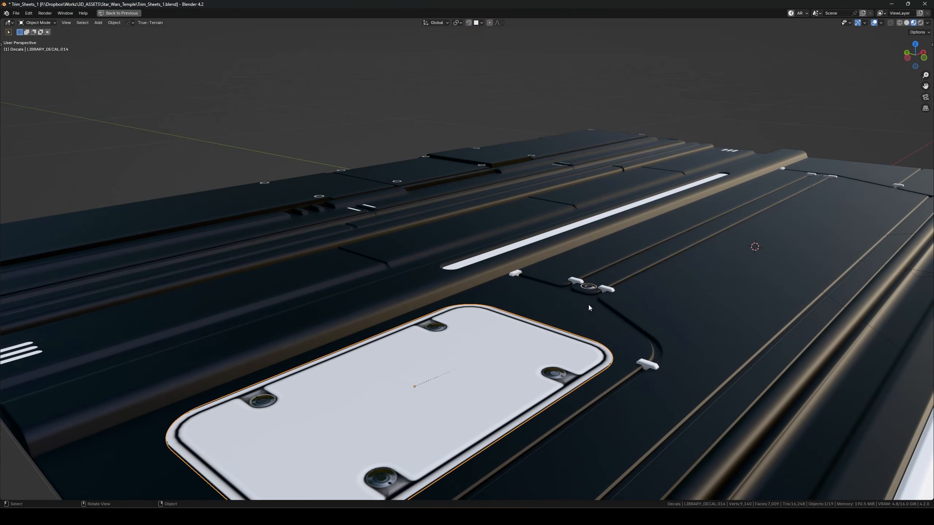
Move the small round screw decal beside the white clips on the trim sheet's panel line.
click(577, 281)
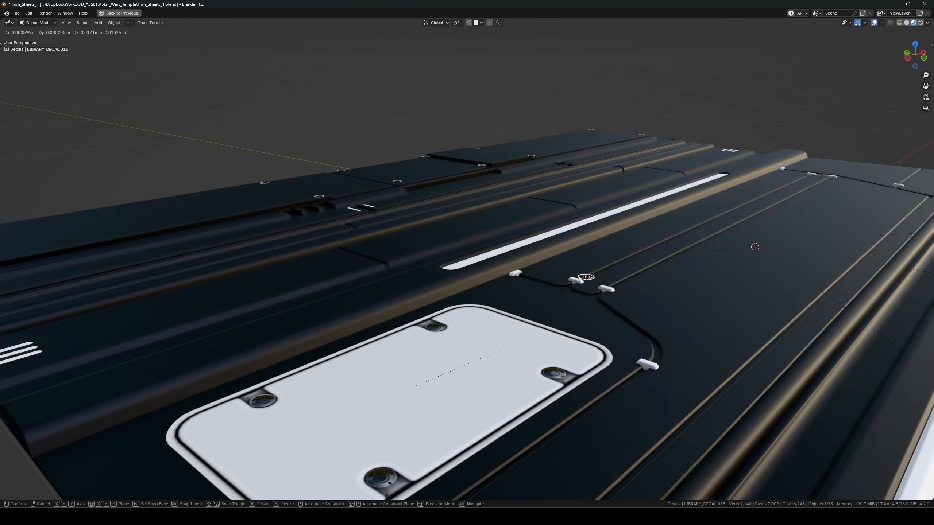
click(586, 277)
middle_drag(586, 277, 635, 225)
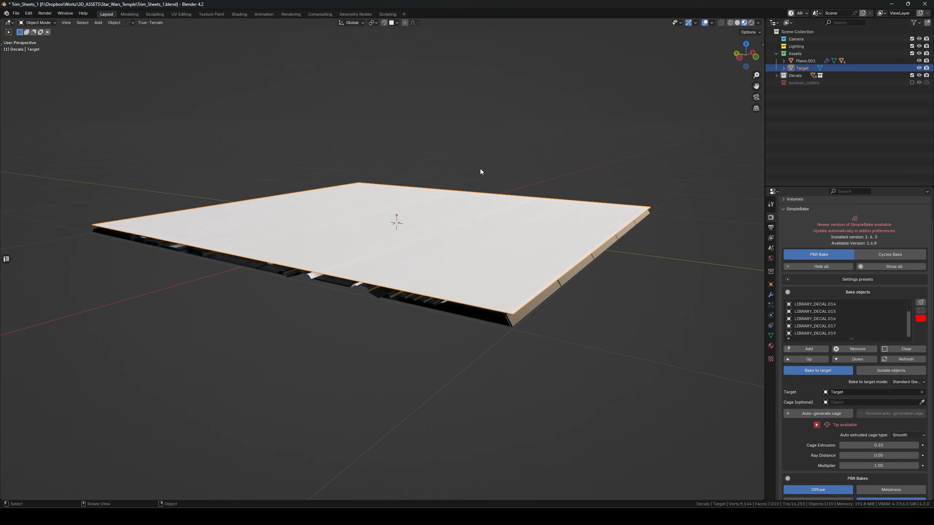
Examine the Target plane with its SimpleBake bake-to-target settings and inspect the baked normal map XXXXXX-Trim_Texture_01.png.
middle_drag(480, 170, 481, 199)
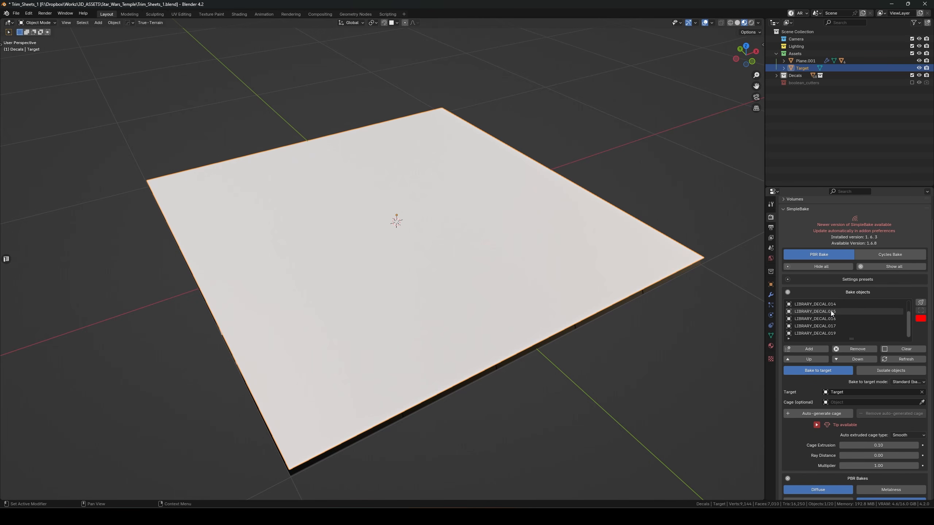
scroll(828, 419, down, 5)
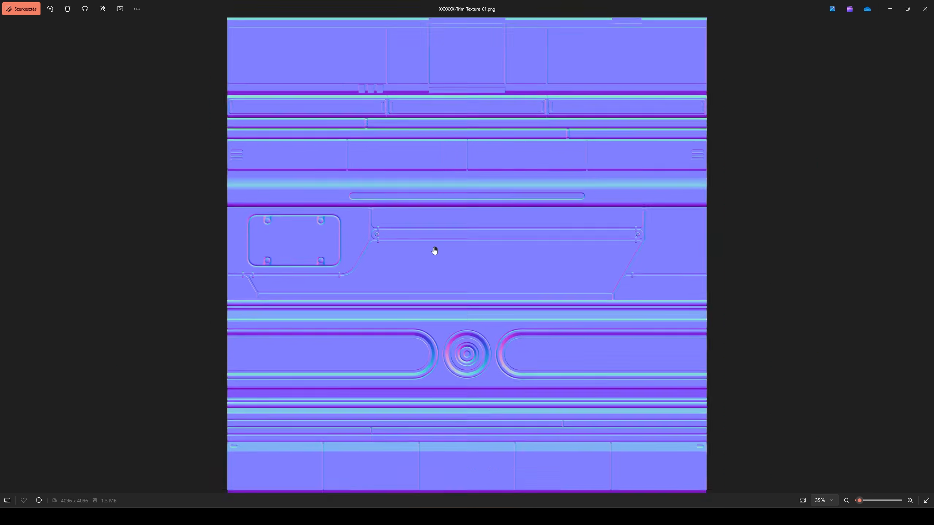
scroll(433, 251, up, 3)
drag(433, 250, 375, 125)
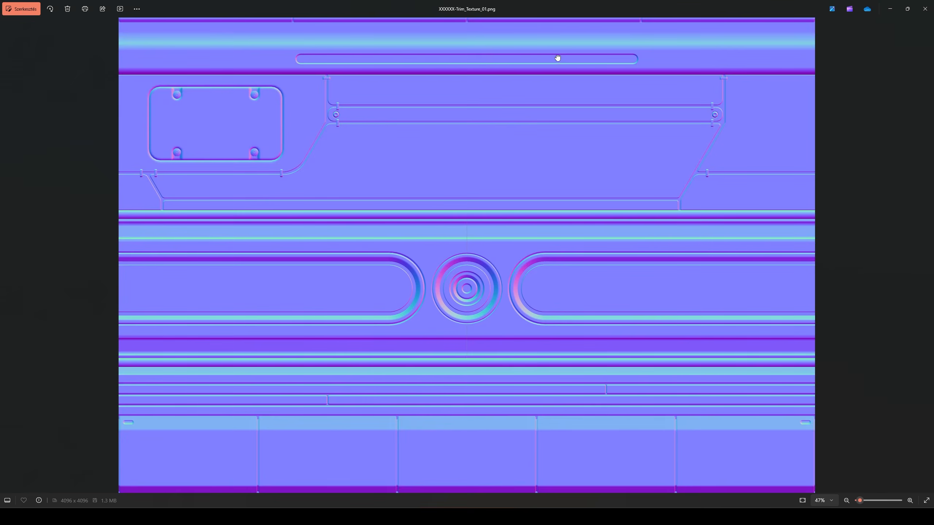
Switch to Substance 3D Designer and preview the Trim_Texture_1 normal Bitmap node in the Trim_Pattern_03 graph.
key(Left)
drag(399, 285, 429, 258)
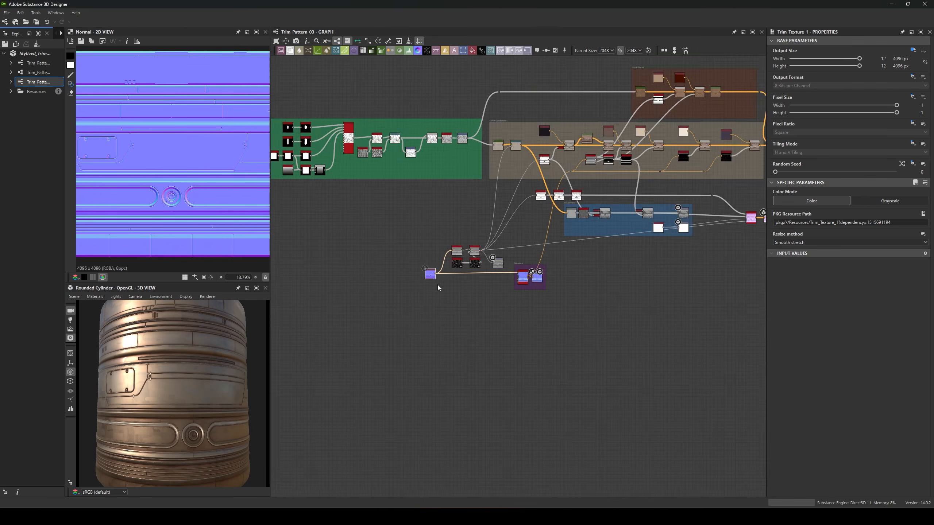
scroll(437, 286, up, 3)
scroll(437, 288, up, 3)
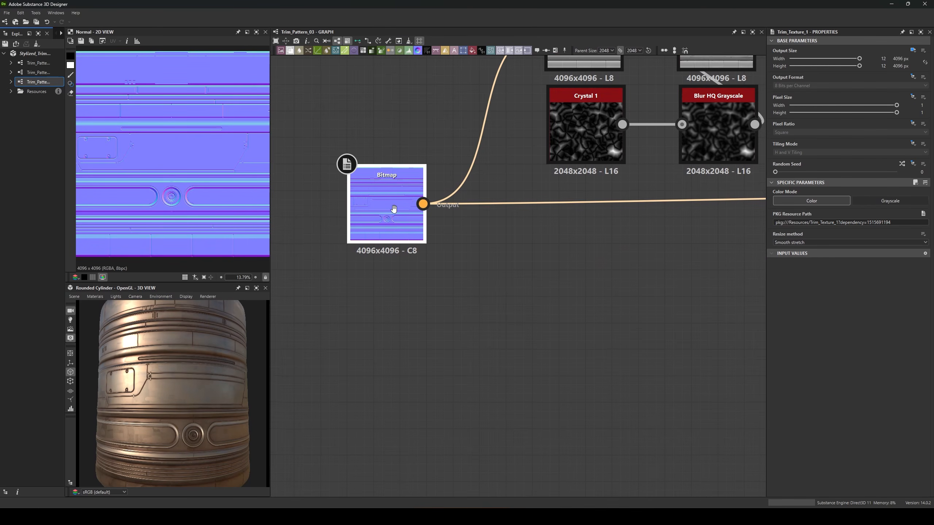
middle_drag(392, 208, 378, 304)
double_click(377, 302)
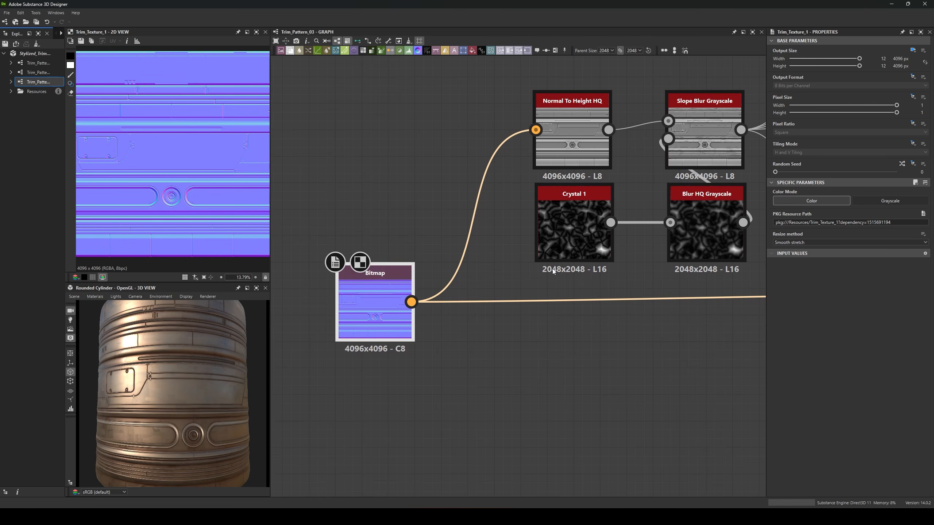
Preview the Normal To Height HQ and Slope Blur Grayscale nodes and inspect the blurred height detail closely.
middle_drag(583, 213, 449, 292)
scroll(438, 240, up, 1)
middle_drag(437, 240, 371, 238)
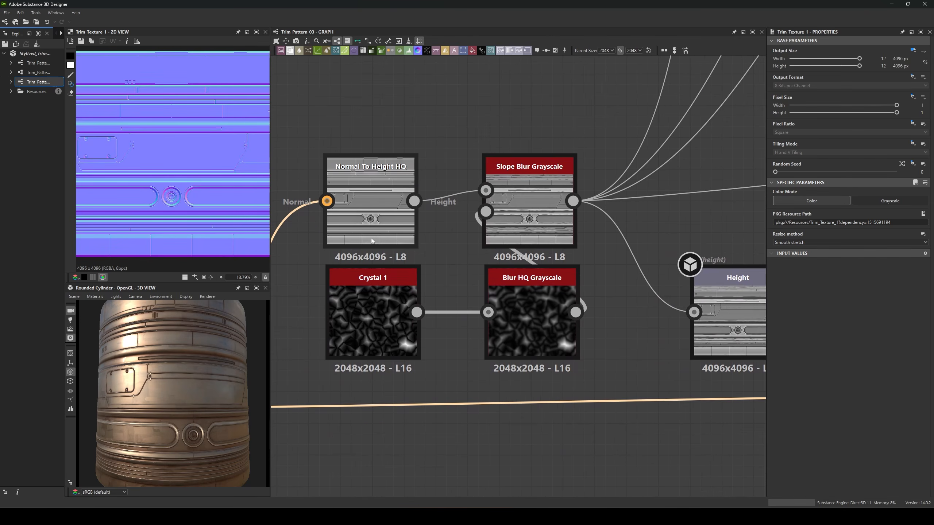
double_click(365, 222)
click(528, 194)
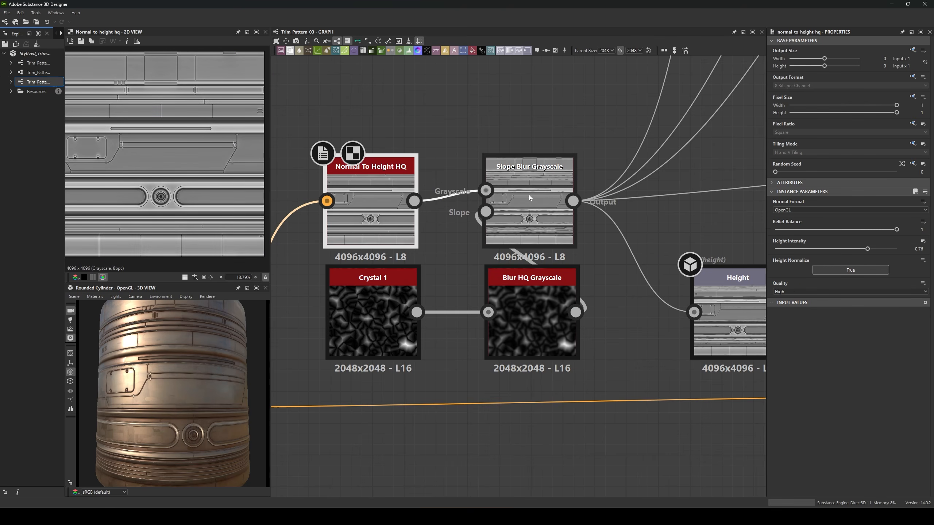
double_click(532, 198)
scroll(206, 173, up, 3)
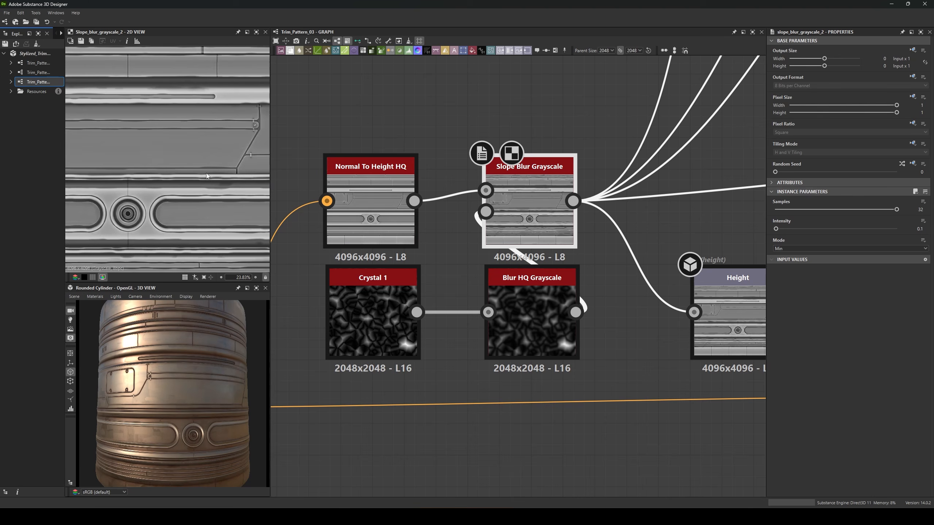
mouse_move(228, 189)
middle_down()
mouse_move(237, 232)
mouse_move(241, 192)
middle_up()
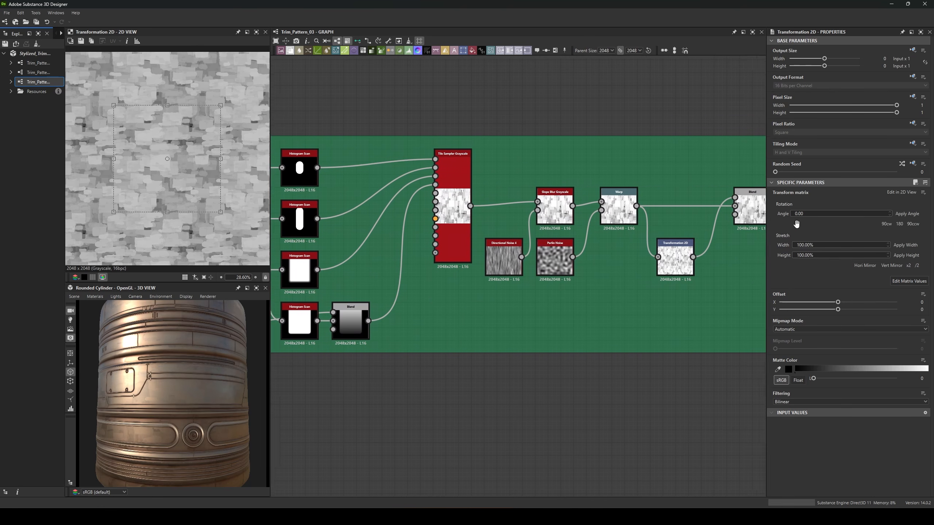
Follow the graph through the Color Sandstone frame, previewing its Gradient Map, and inspect the Base Color output closely.
middle_drag(796, 224, 406, 216)
middle_drag(672, 206, 403, 195)
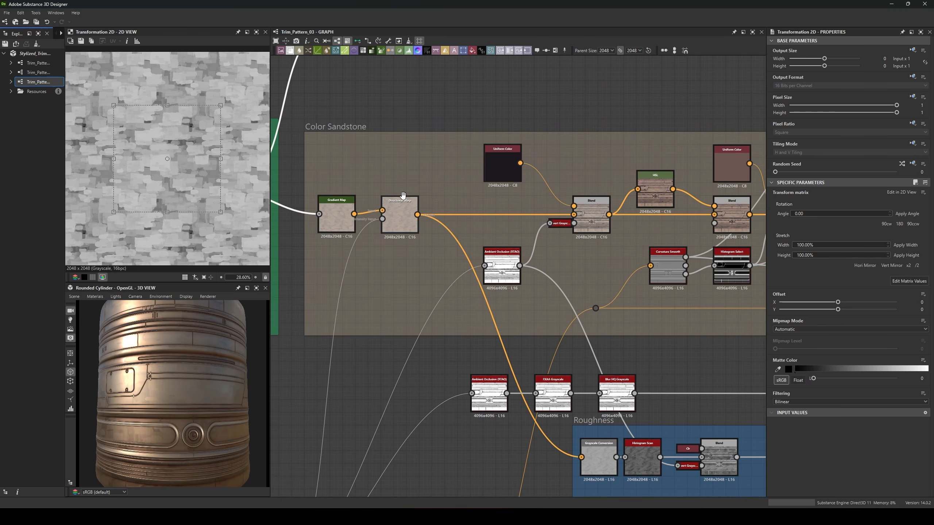
double_click(336, 211)
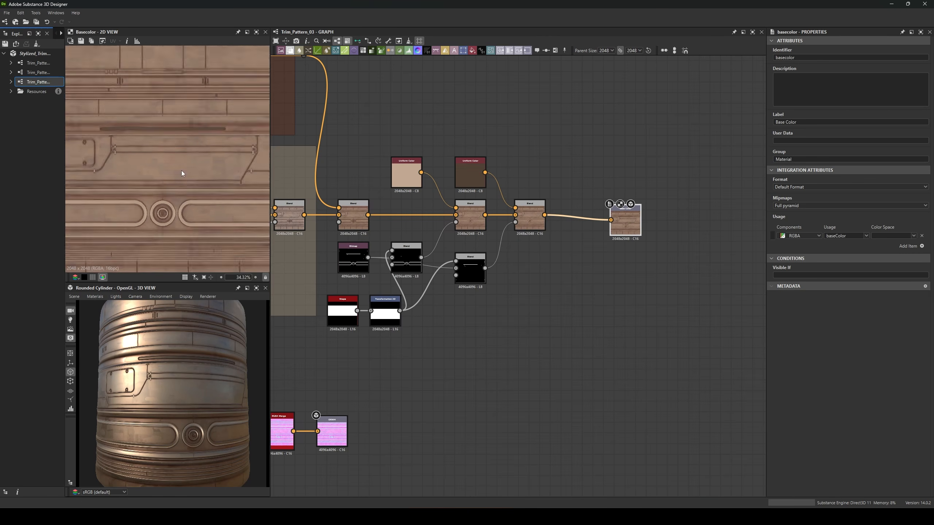
scroll(180, 170, up, 4)
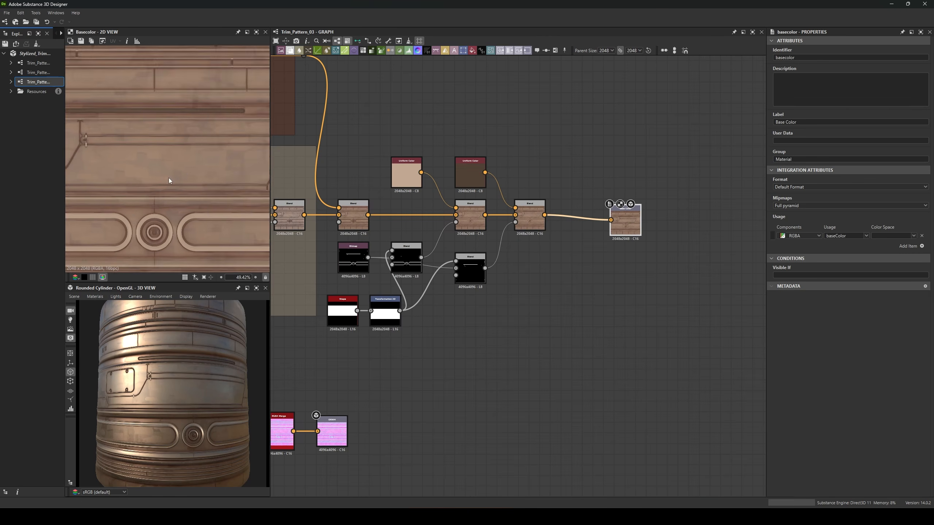
scroll(197, 126, up, 4)
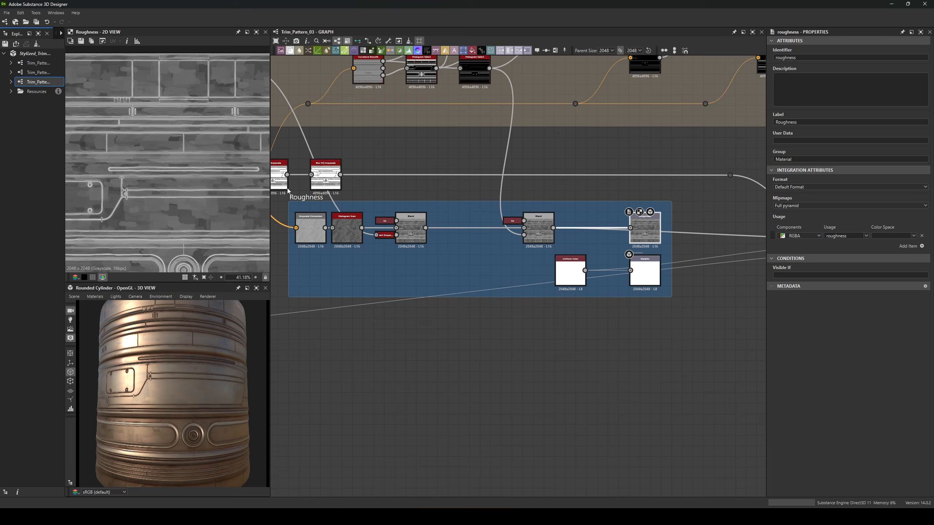
Examine the Roughness output and the enlarged Rounded Cylinder preview of the trim material under rotated environment lighting.
scroll(158, 140, down, 5)
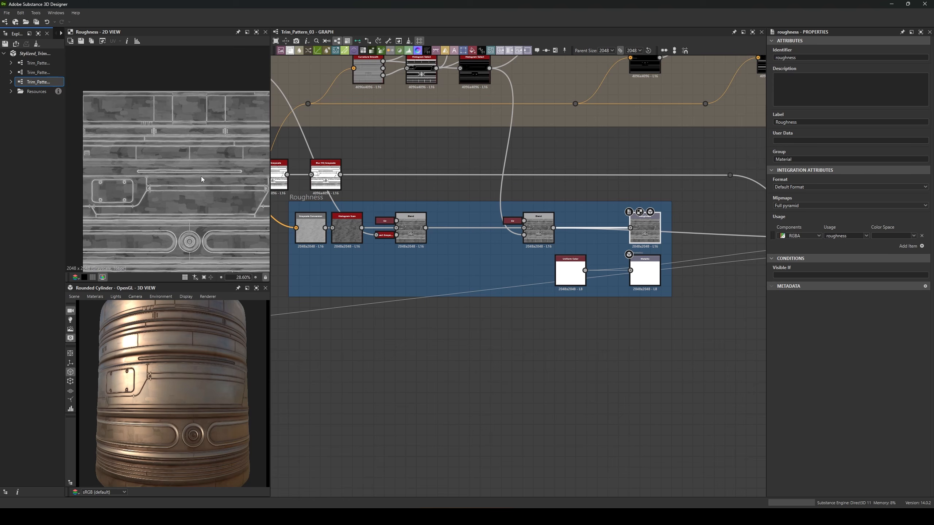
middle_drag(420, 223, 464, 253)
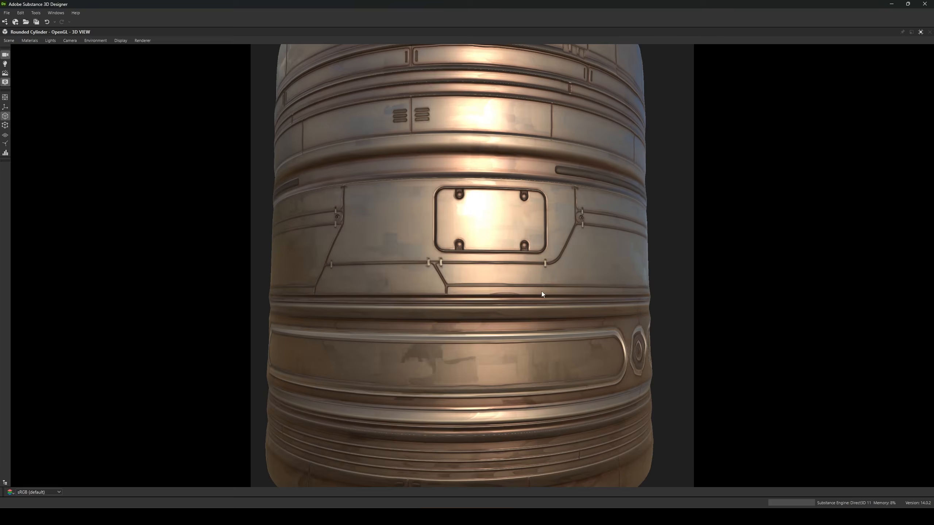
ctrl+shift+drag(590, 295, 707, 317)
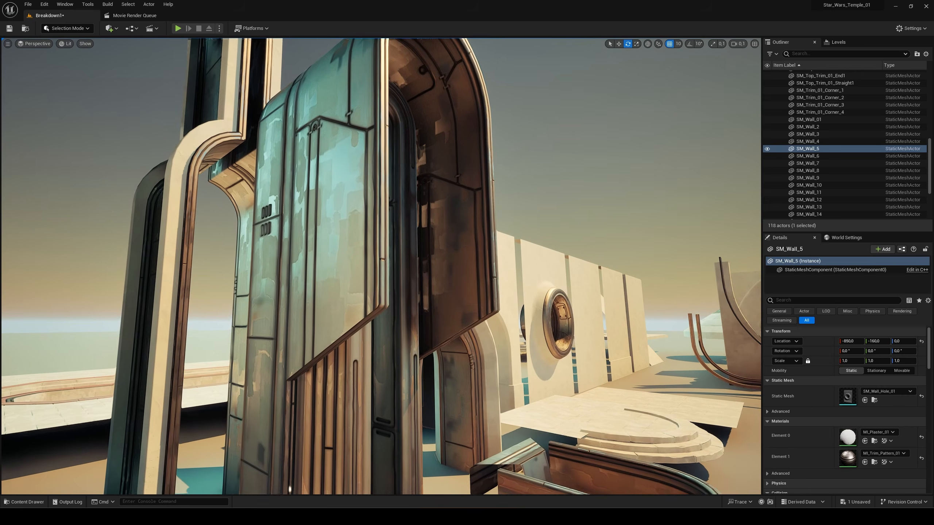
In Unreal Engine, examine the trim-textured modular pieces and the pottery and table props of the Breakdown level.
scroll(381, 266, up, 1)
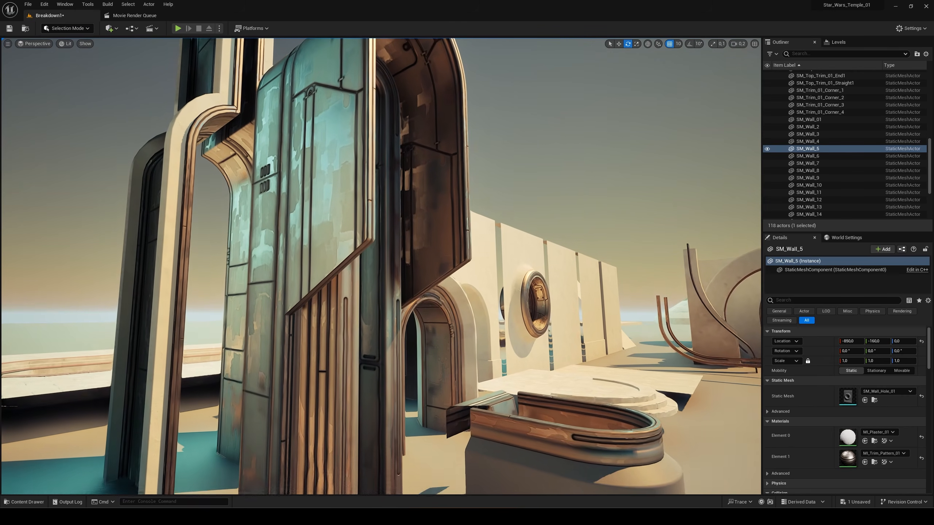
key(s)
key(q)
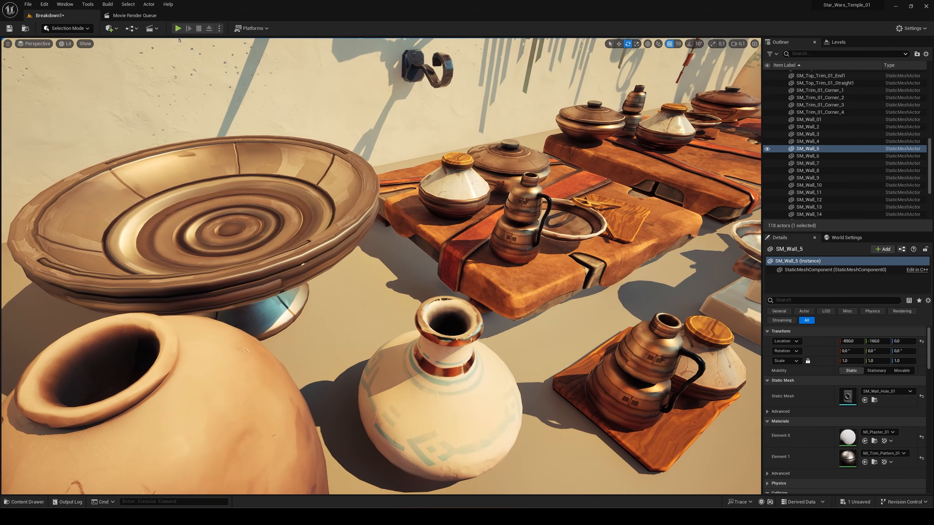
key(d)
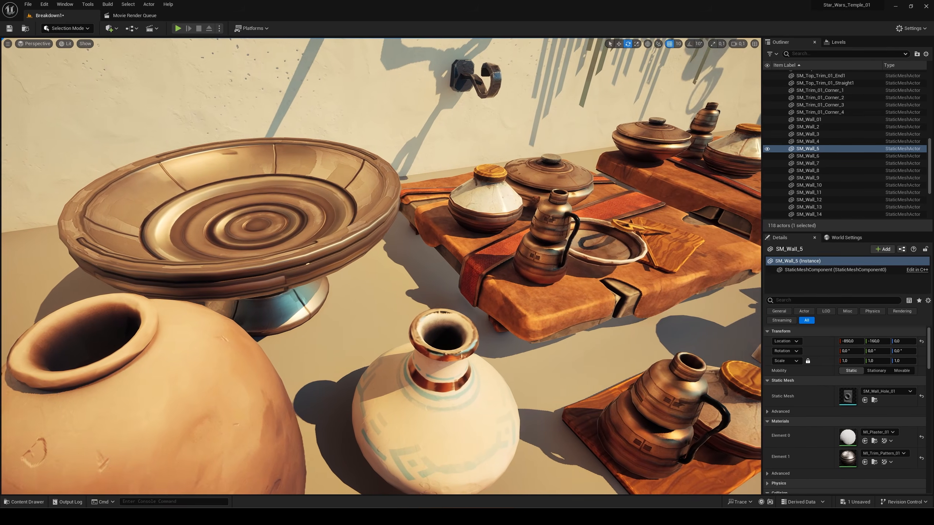
key(d)
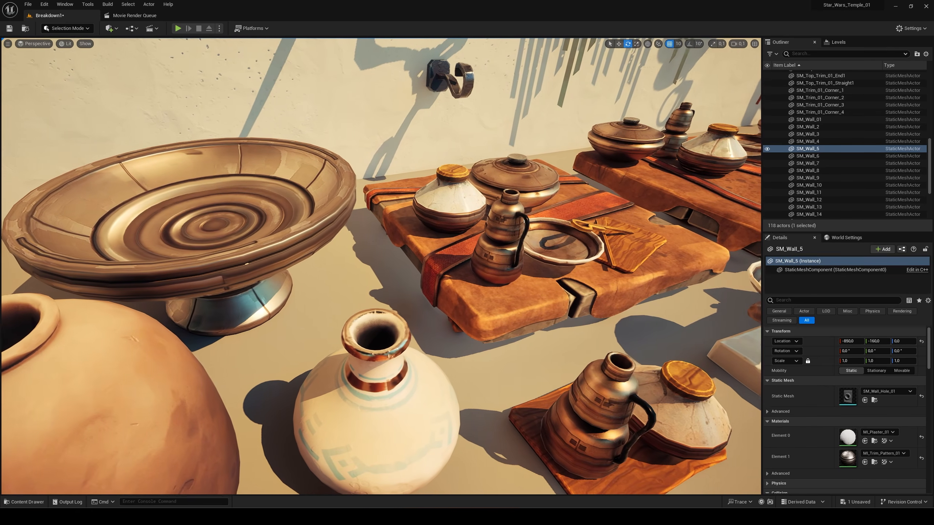
key(d)
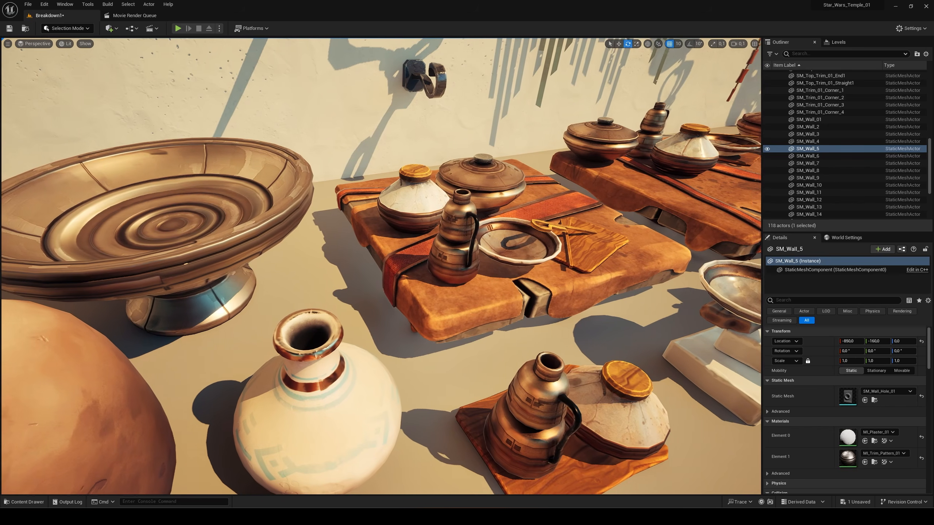
key(d)
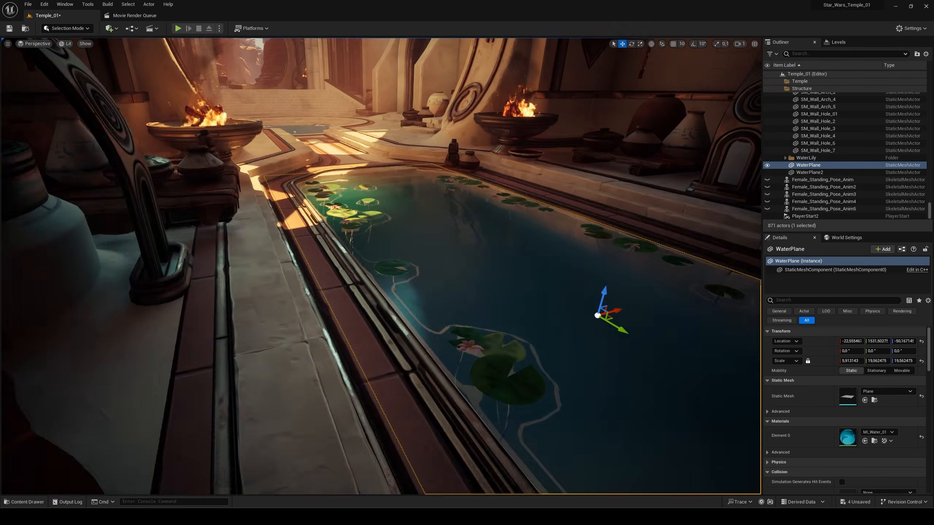
Undo the last material change on the Temple_01 WaterPlane and examine the pool water around the lily pads.
key(w)
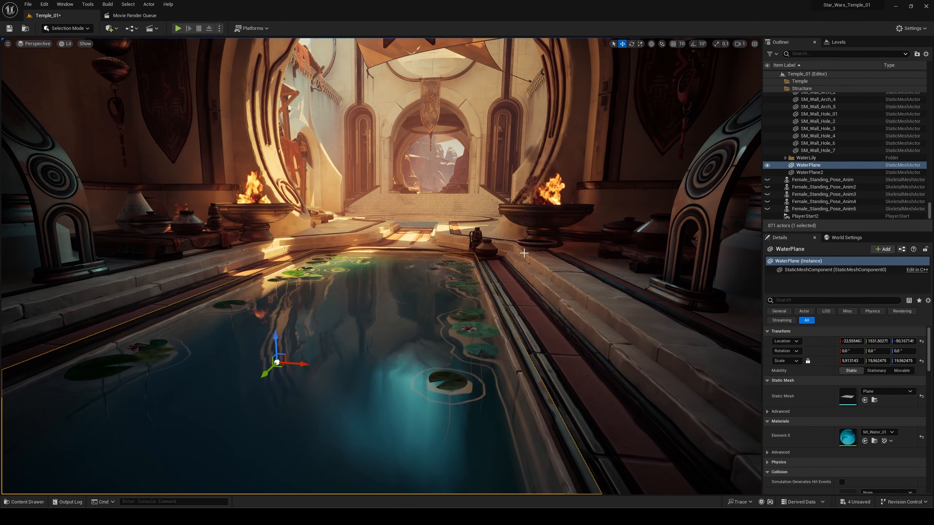
key(w)
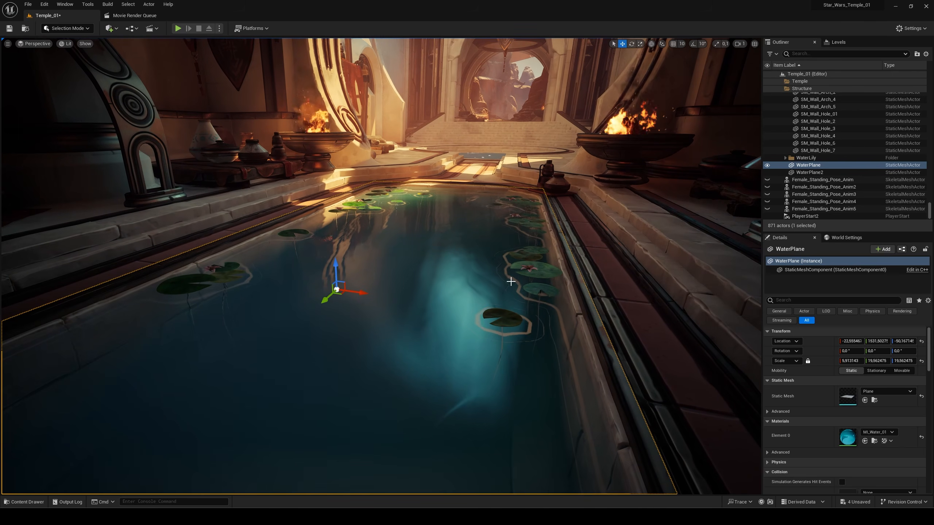
key(ctrl+z)
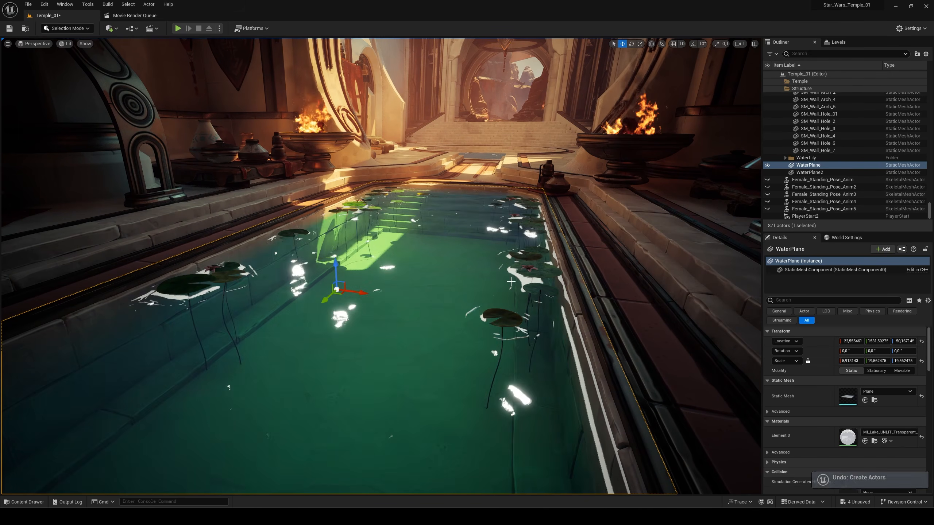
right_drag(381, 266, 356, 254)
key(e)
right_drag(413, 251, 408, 228)
key(w)
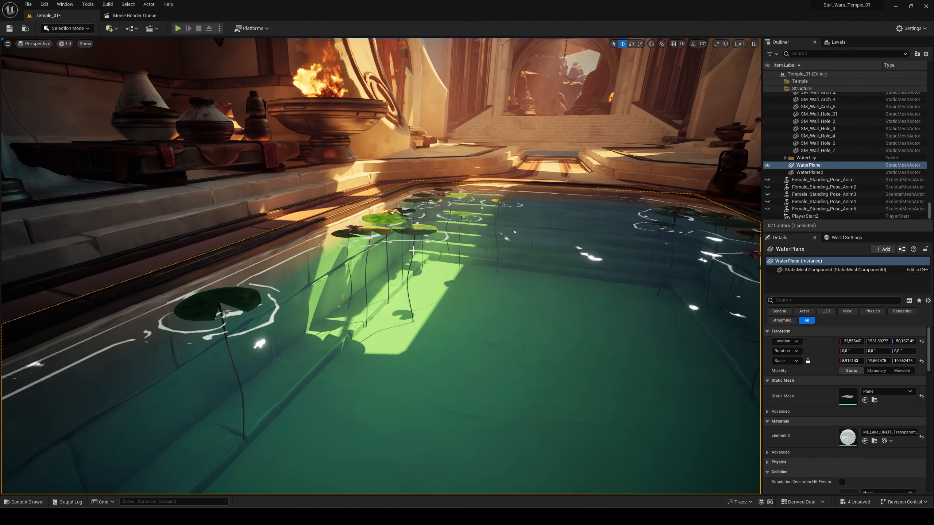
right_drag(475, 268, 471, 290)
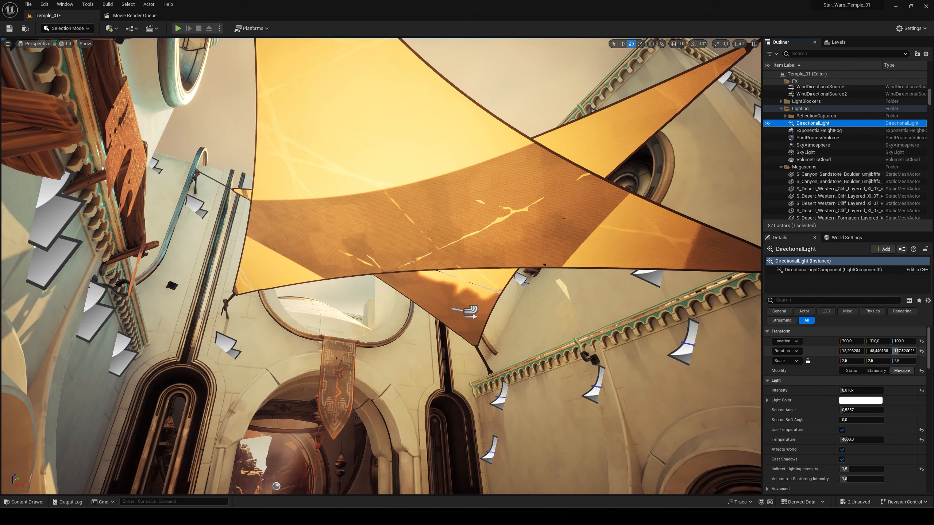
Adjust the DirectionalLight's Z rotation to about 117° to steer the sunlight across the fabric canopy.
mouse_move(895, 351)
mouse_down()
mouse_move(873, 351)
mouse_move(894, 352)
mouse_up()
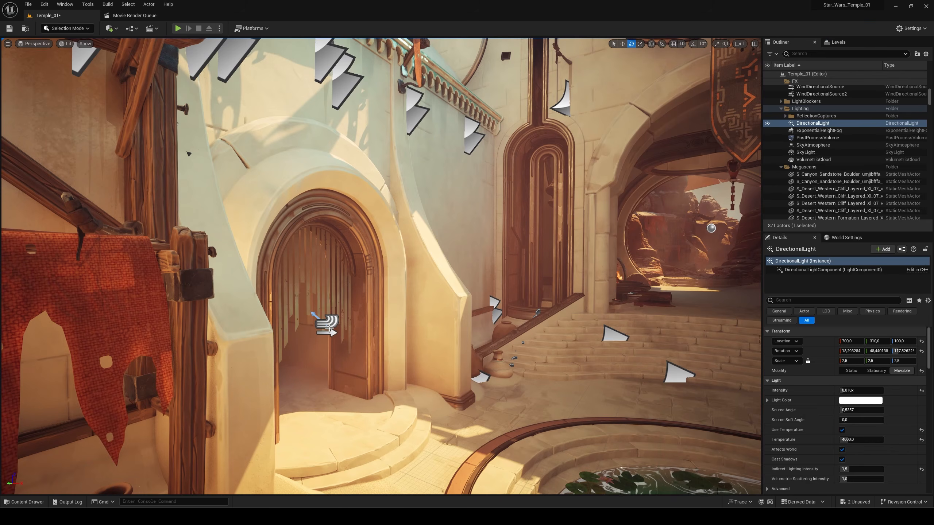
Select the wind source near the arched doorway and the one beneath the fabric canopy to check their placement.
click(329, 330)
right_drag(353, 303, 410, 256)
right_click(351, 304)
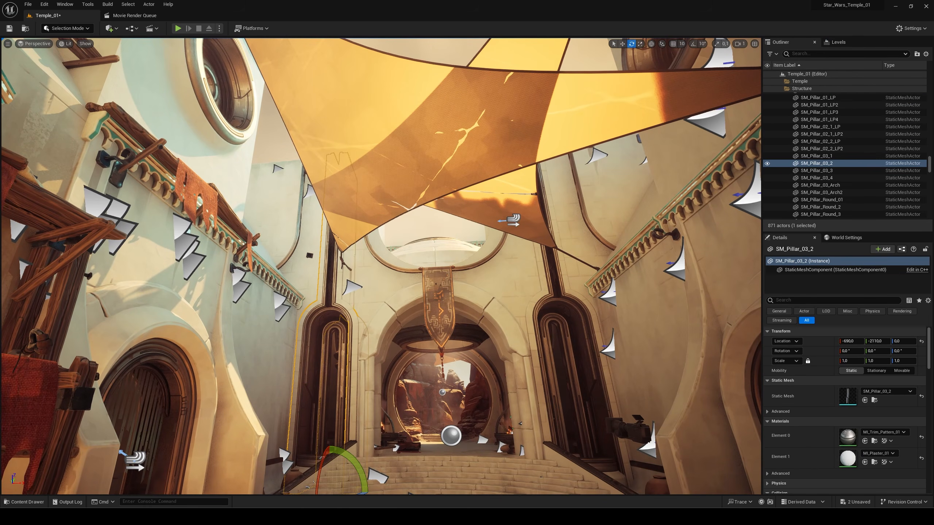
click(513, 220)
key(w)
right_drag(513, 221, 533, 219)
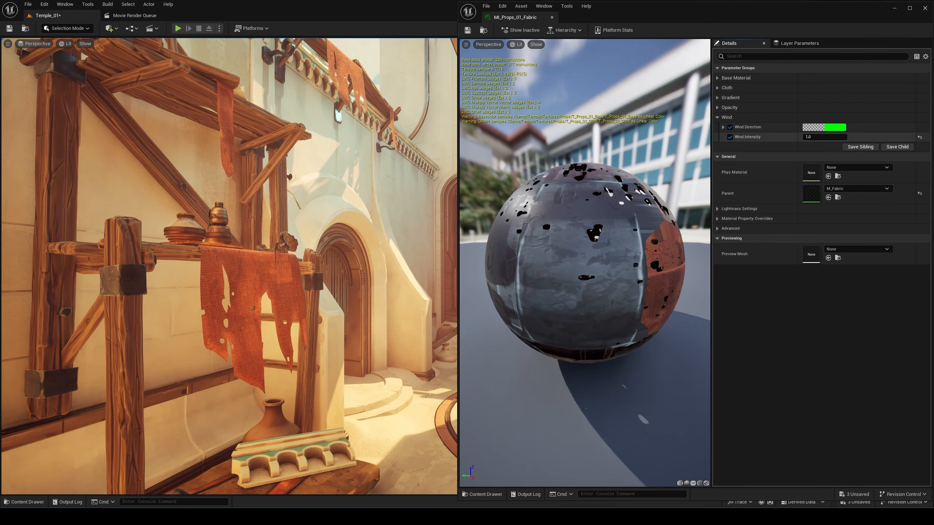
Raise the Wind Intensity of MI_Props_01_Fabric to test the movement of the torn red cloth.
drag(825, 137, 845, 137)
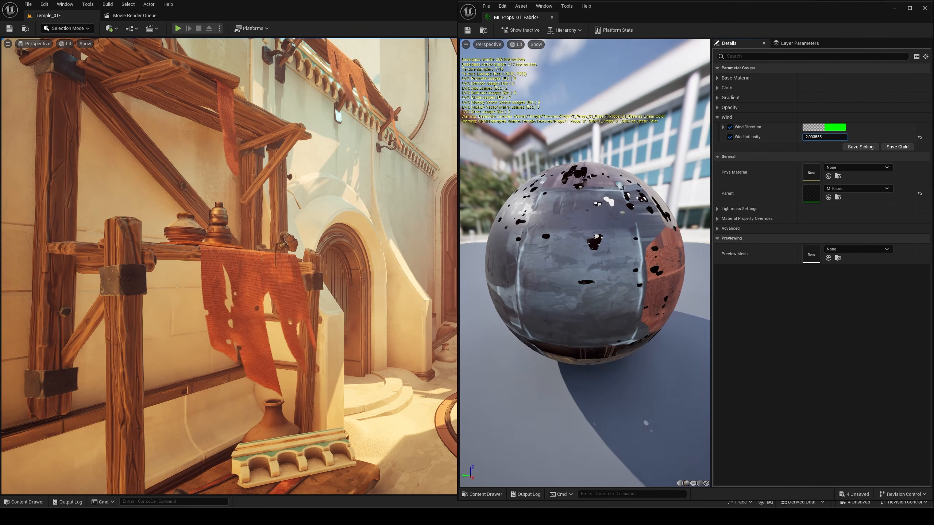
mouse_move(824, 137)
mouse_down()
mouse_move(845, 137)
mouse_move(832, 137)
mouse_up()
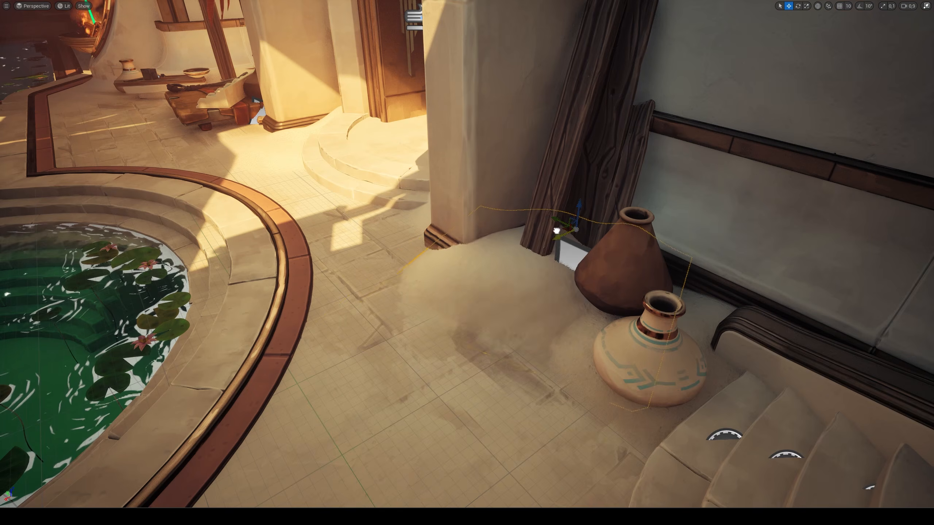
Move the selected sand pile between the pillar base and the clay pots to check how it blends.
drag(556, 230, 602, 189)
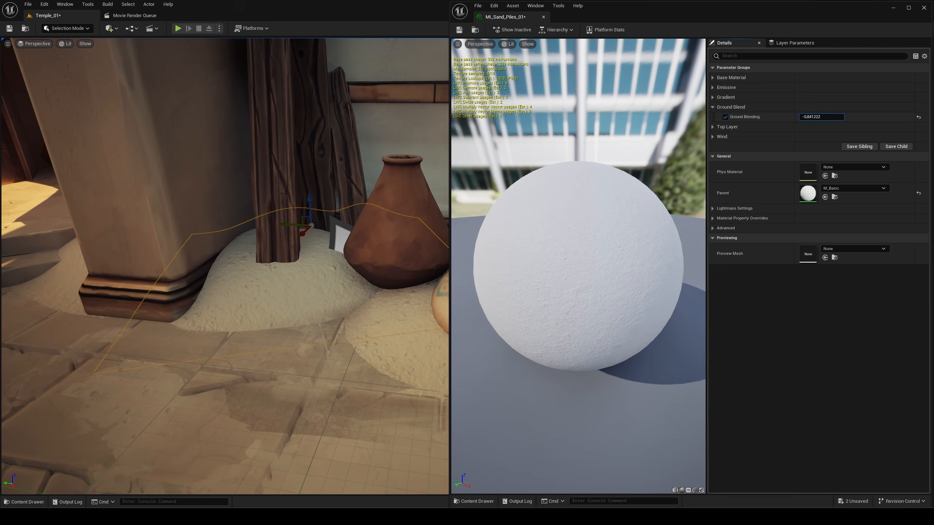
Adjust the Ground Blending value of MI_Sand_Piles_01 and inspect the Ground Blending parameter in the M_Basic material graph.
mouse_move(821, 117)
mouse_down()
mouse_move(862, 118)
mouse_move(834, 117)
mouse_up()
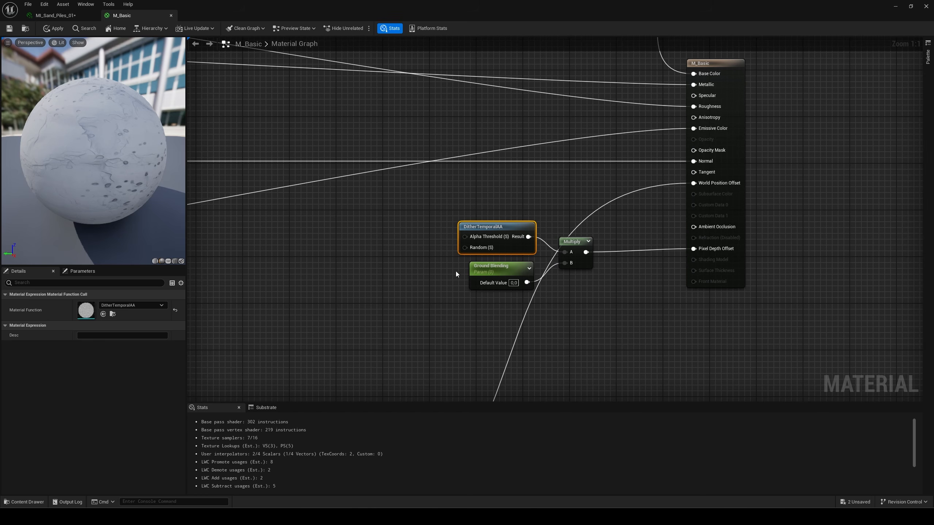
click(503, 267)
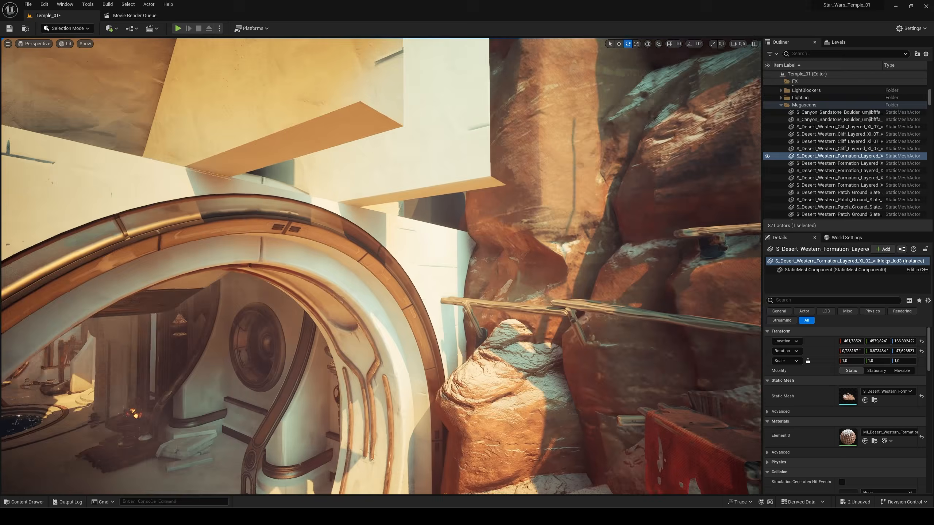
Examine the Megascans desert rock formations around the temple's round entrance and the view into the hall.
right_drag(381, 267, 345, 281)
key(s)
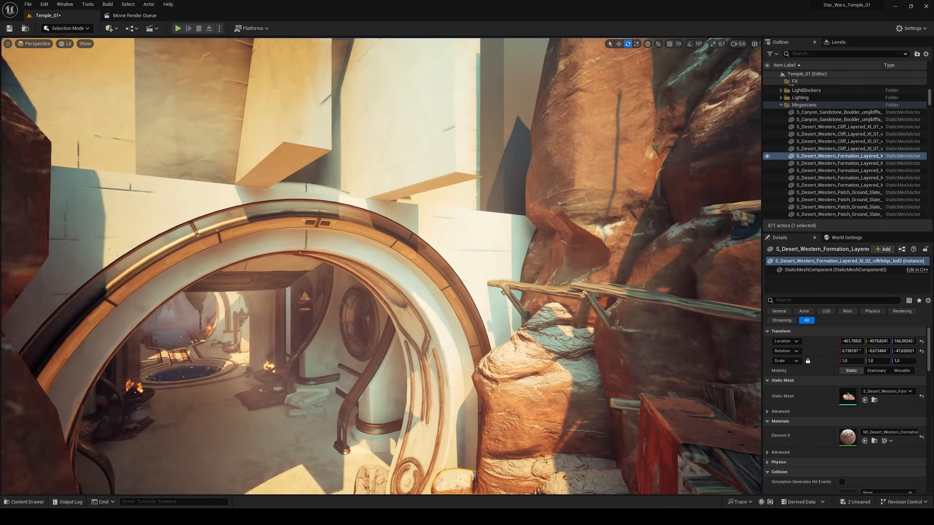
key(w)
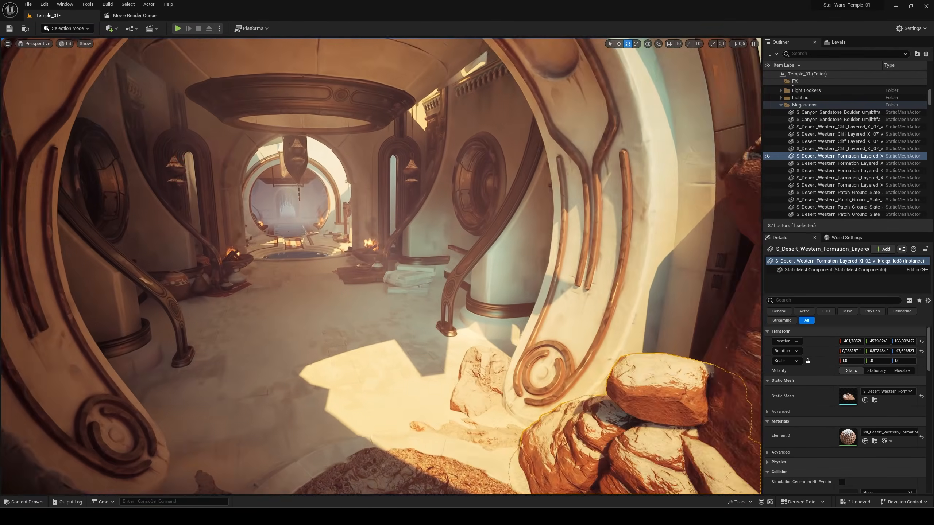
Examine the hall interior from the round entrance, including the fire bowl, the prop table and the view out to the desert rocks.
key(w)
scroll(326, 320, up, 2)
right_drag(327, 320, 558, 320)
key(g)
key(g)
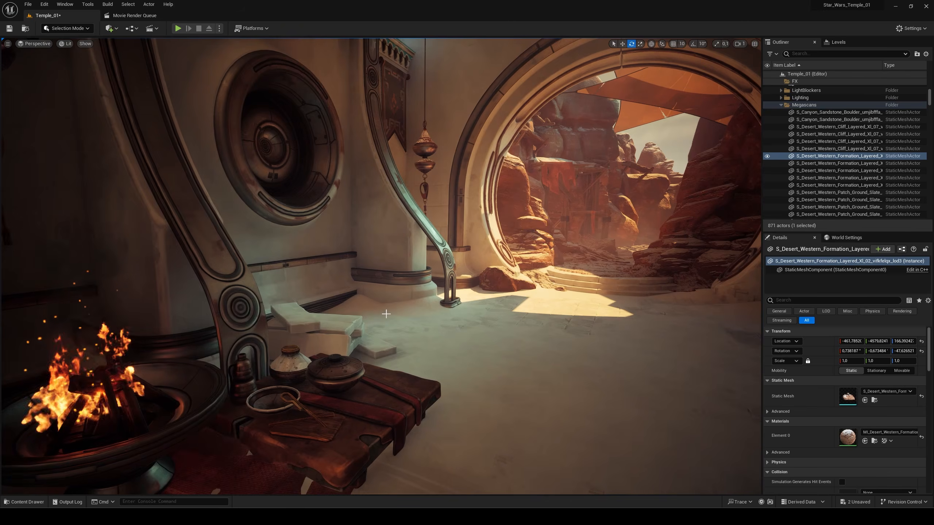
key(s)
right_drag(385, 315, 443, 294)
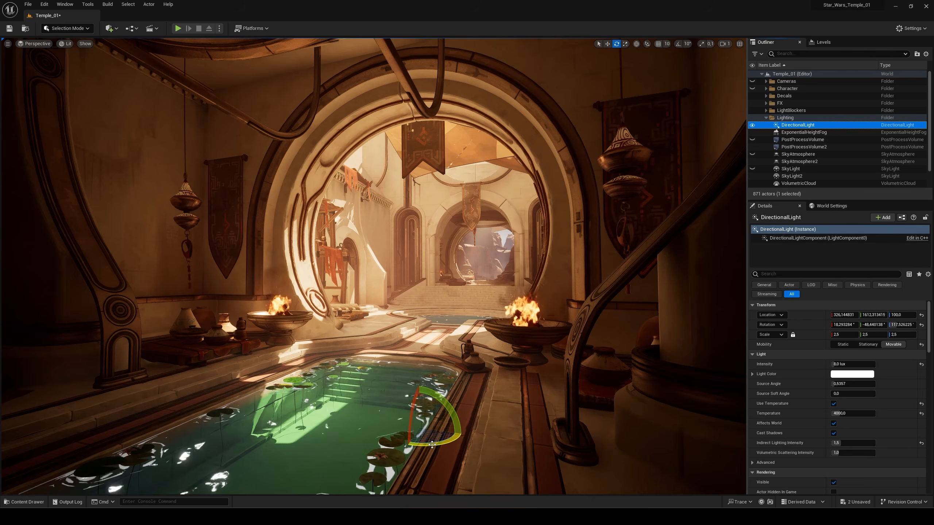
Try a different DirectionalLight rotation, and toggle the ExponentialHeightFog off and on to compare the effect of its Volumetric Fog.
mouse_move(461, 429)
mouse_down()
mouse_move(434, 446)
mouse_move(463, 435)
mouse_up()
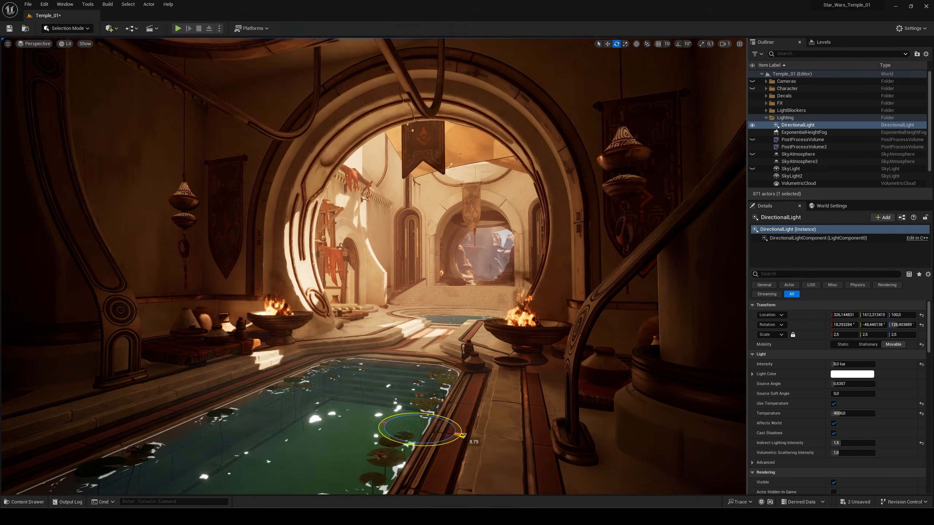
click(752, 133)
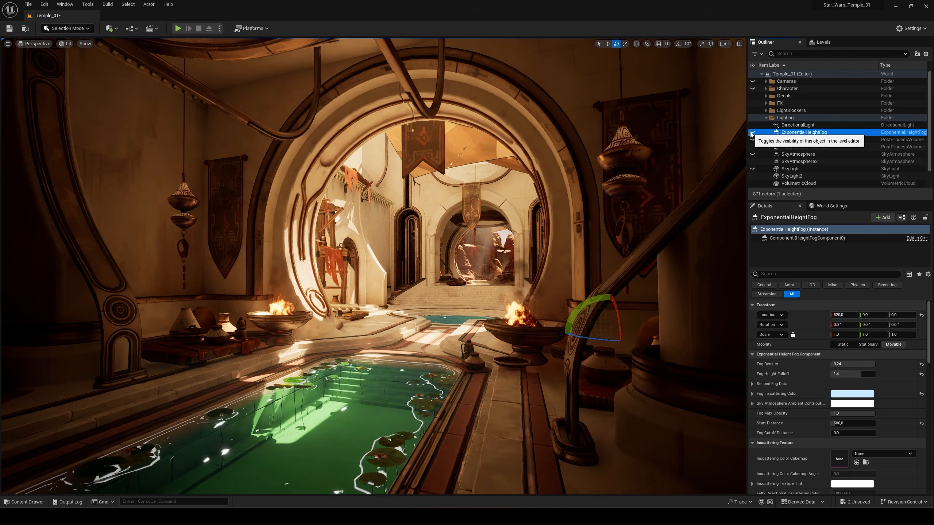
click(752, 132)
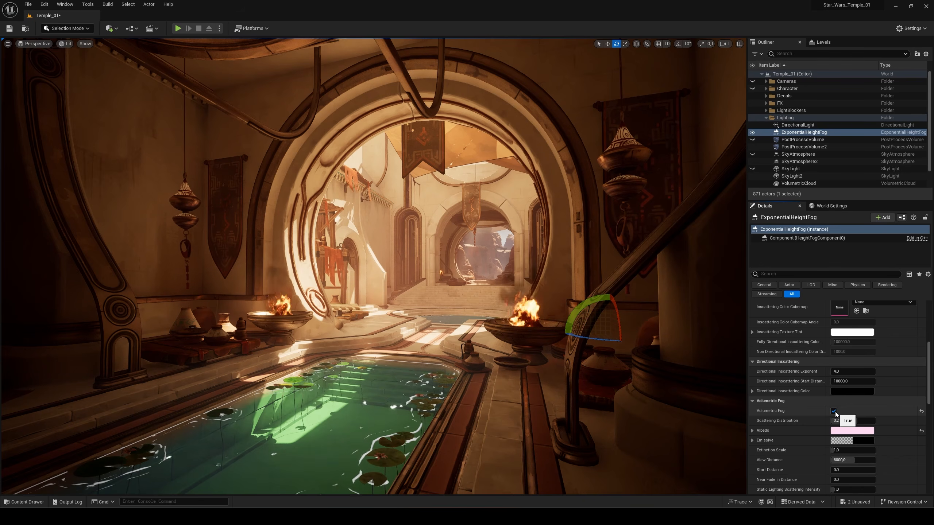
scroll(841, 379, down, 4)
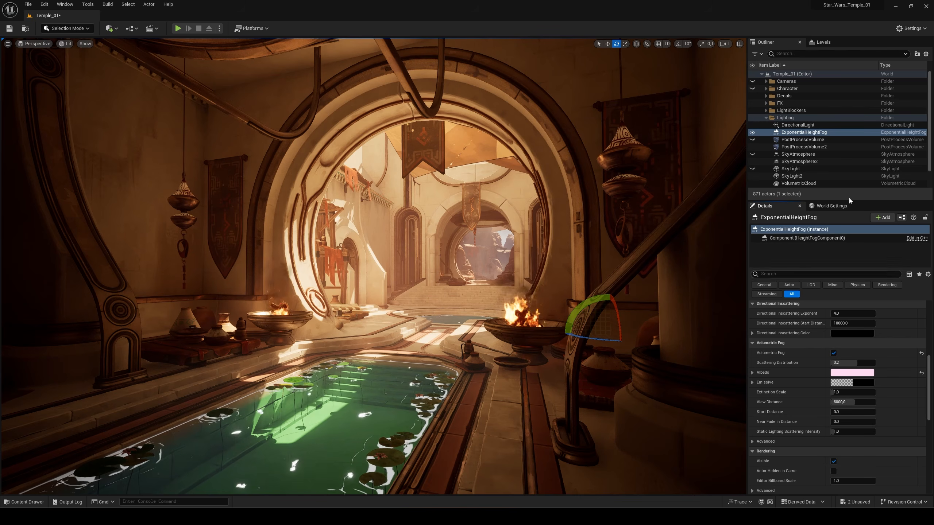
Set SkyLight2's Source Type to SLS Specified Cubemap, assign the reinforced_concrete_02_4k cubemap and inspect that texture.
click(799, 147)
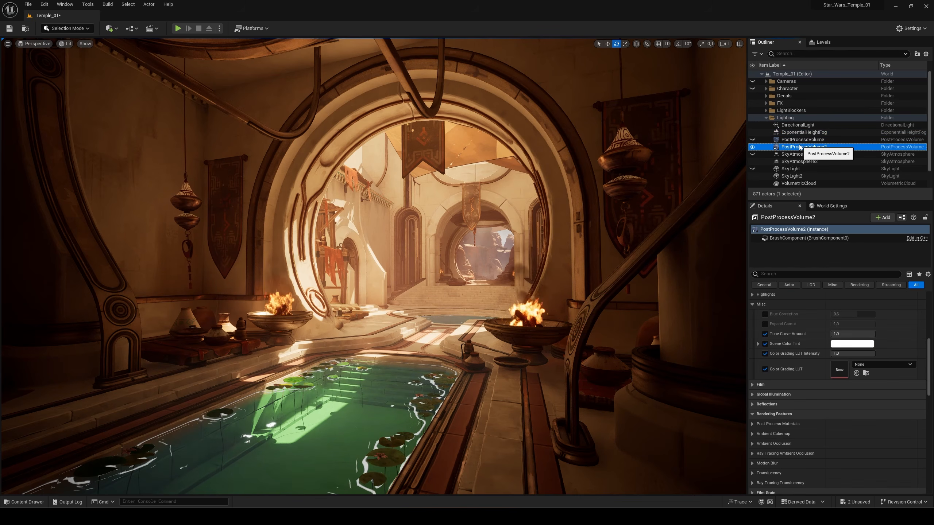
click(794, 175)
click(864, 375)
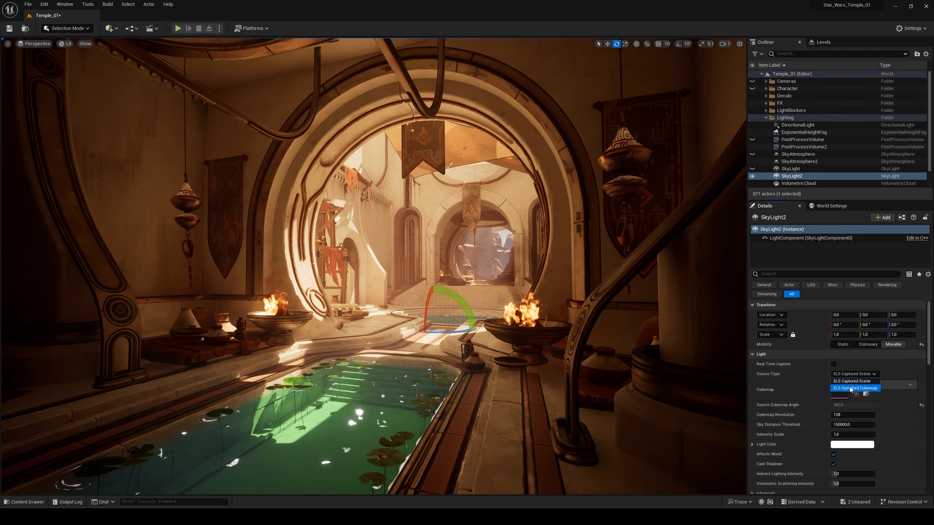
click(851, 388)
click(874, 386)
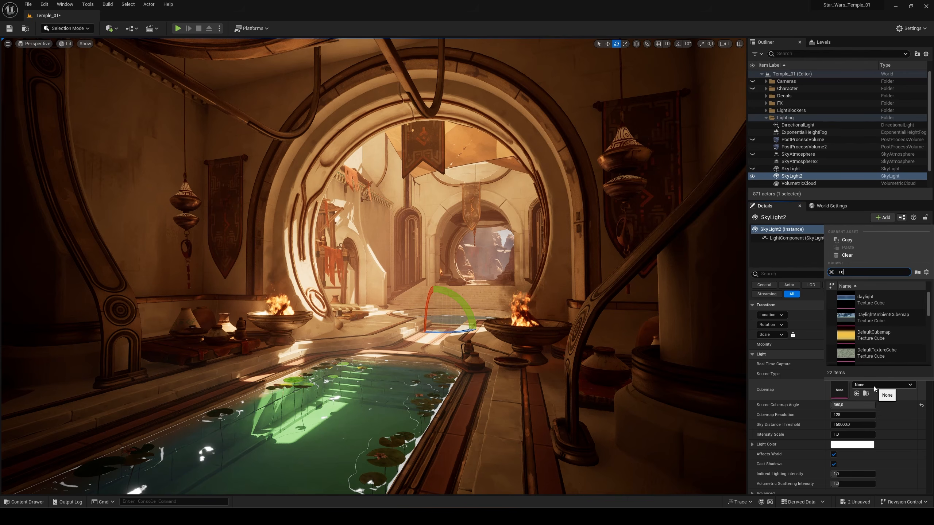
click(872, 299)
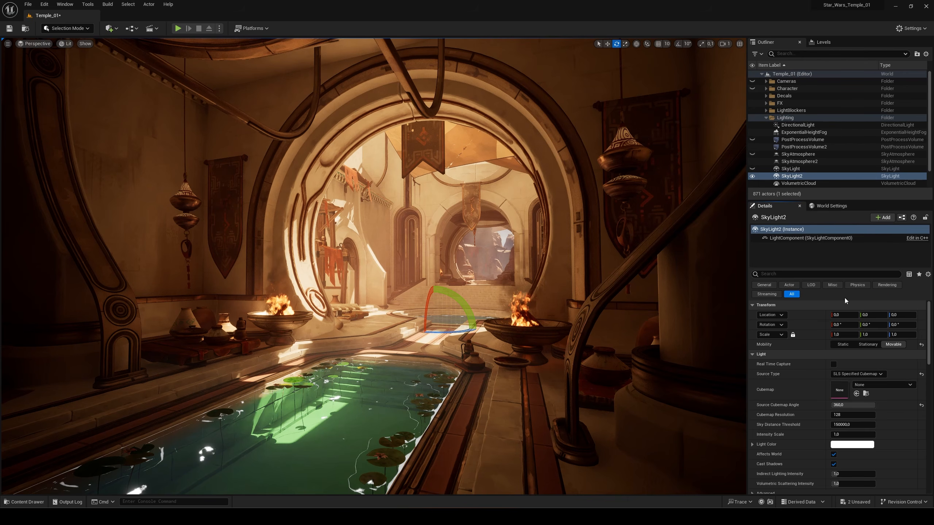
double_click(840, 388)
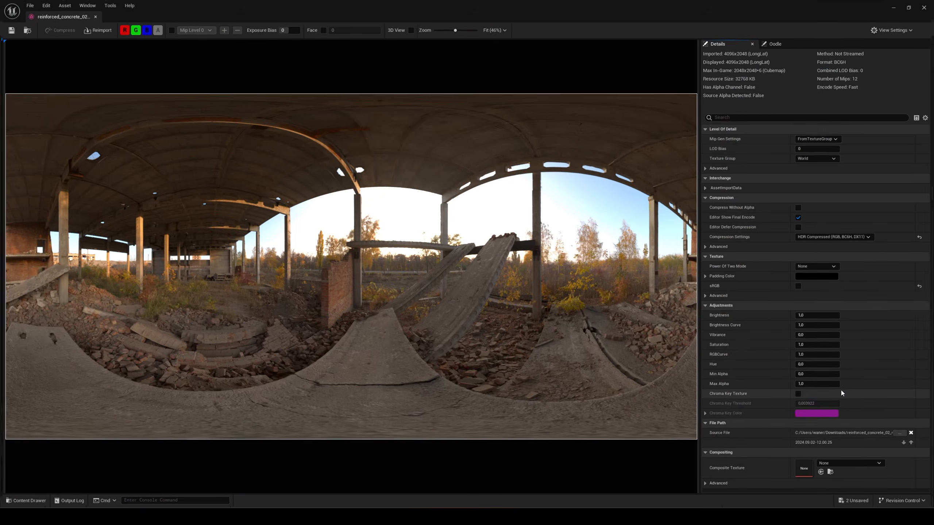
click(94, 15)
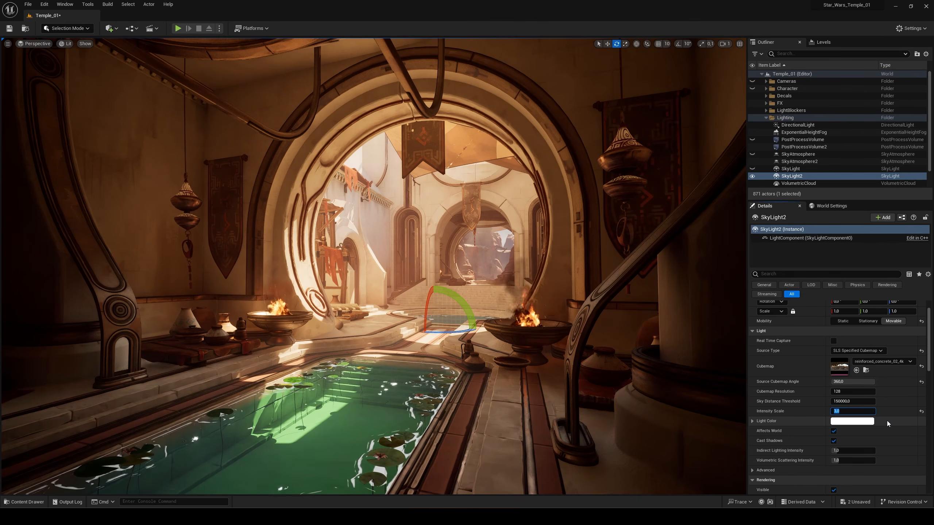
Tint SkyLight2's Light Color to a cyan-blue, checking the effect on the courtyard shadows.
click(852, 422)
click(720, 378)
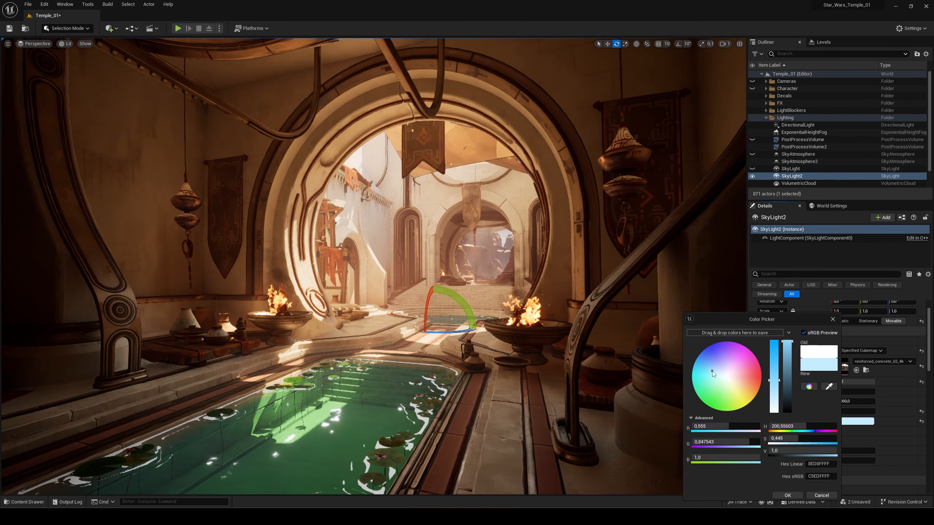
key(w)
right_drag(441, 256, 595, 305)
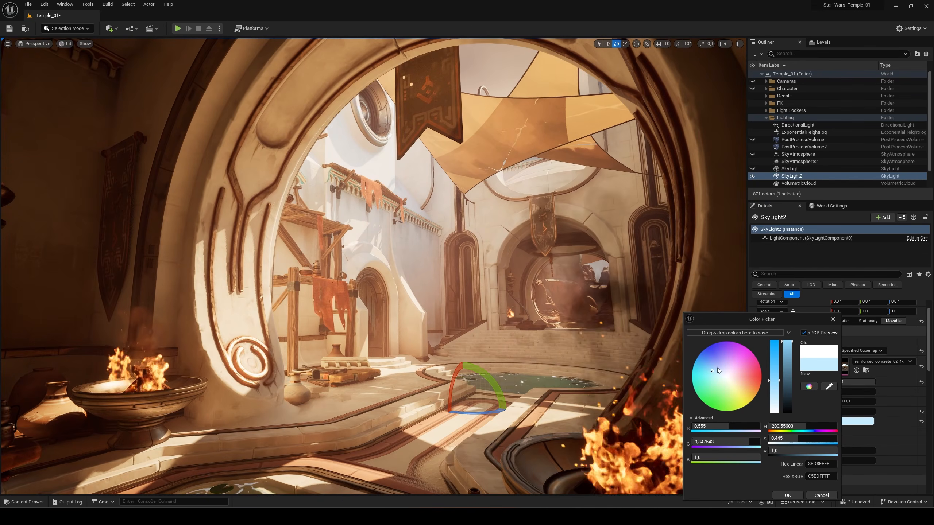
click(697, 370)
click(786, 495)
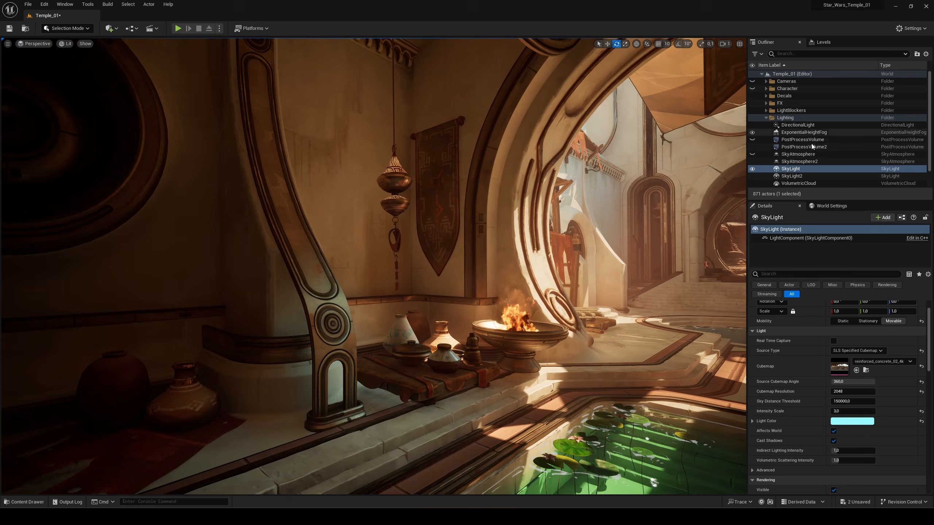
Toggle the SkyLight off and on to compare the shadows, and adjust the SkyAtmosphere's Rayleigh Scattering Scale.
click(753, 169)
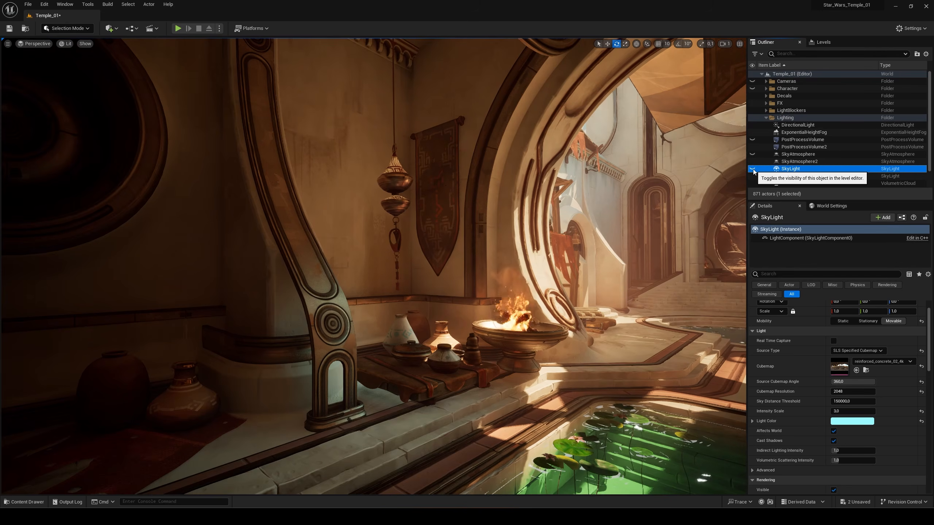
click(752, 169)
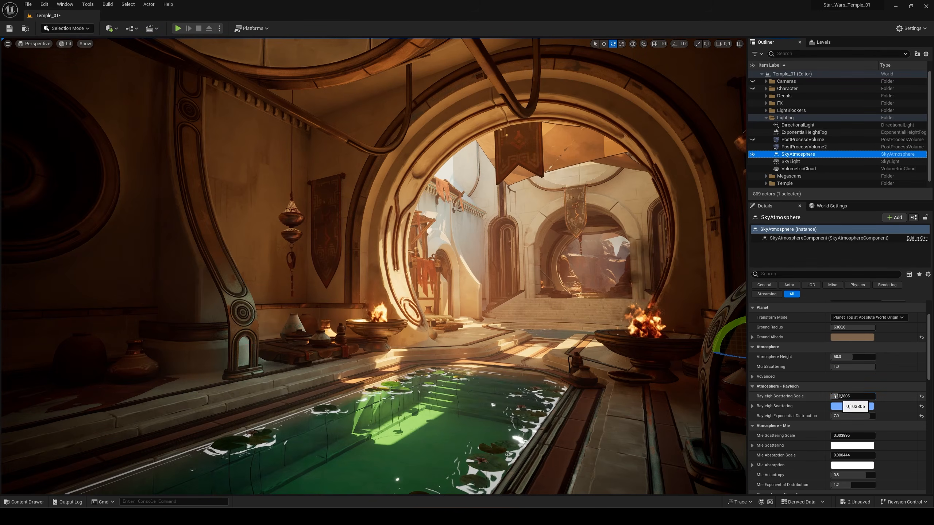
click(842, 397)
mouse_move(840, 397)
mouse_down()
mouse_move(868, 396)
mouse_move(831, 397)
mouse_move(868, 397)
mouse_move(841, 396)
mouse_up()
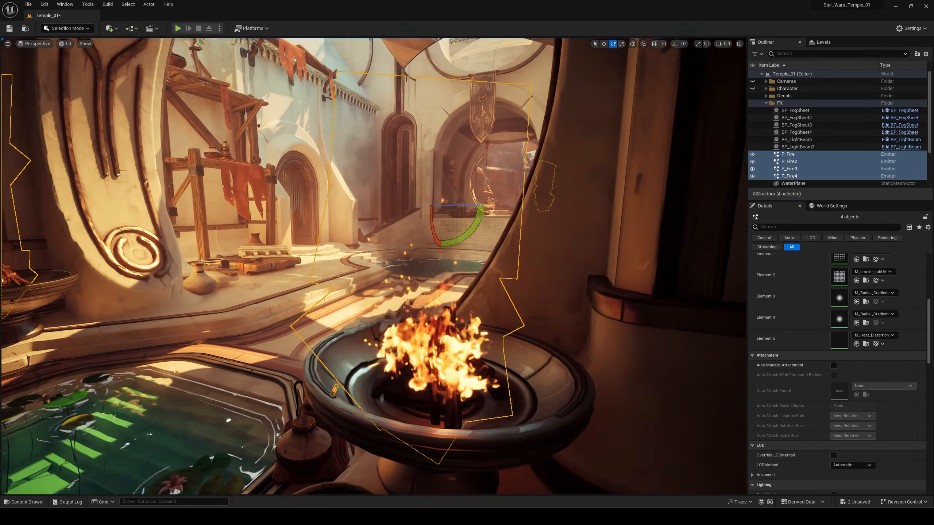
Examine the P_Fire emitters in the brazier bowls and the BP_FogSheet actors around the pool hall.
right_drag(627, 250, 507, 242)
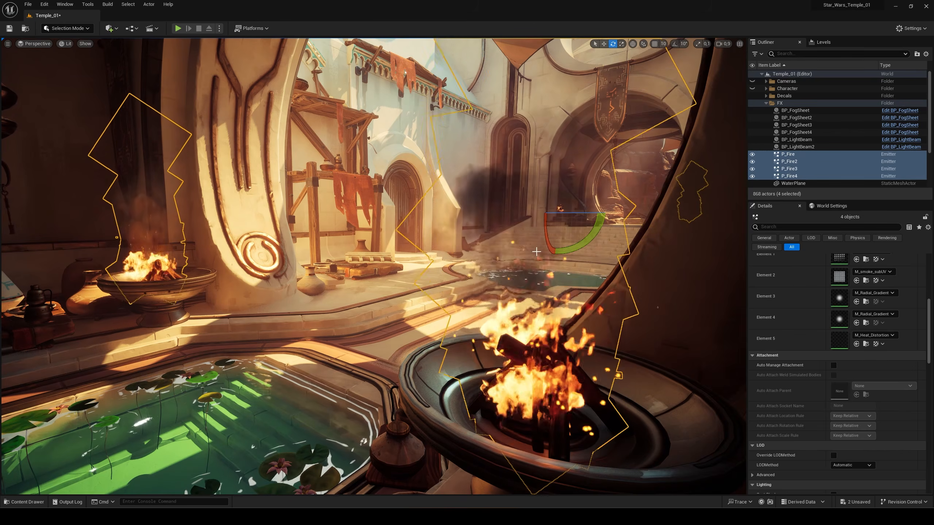
right_drag(627, 250, 664, 256)
key(s)
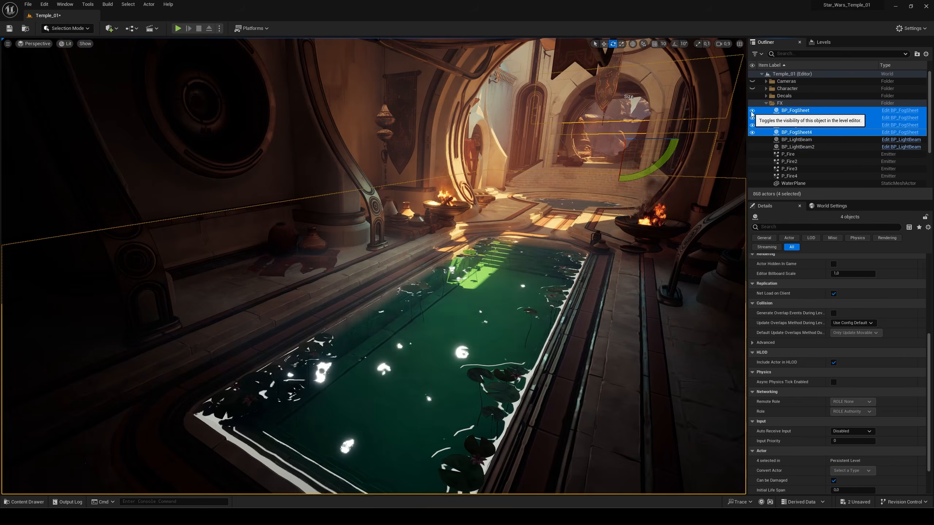
right_drag(625, 220, 330, 213)
key(s)
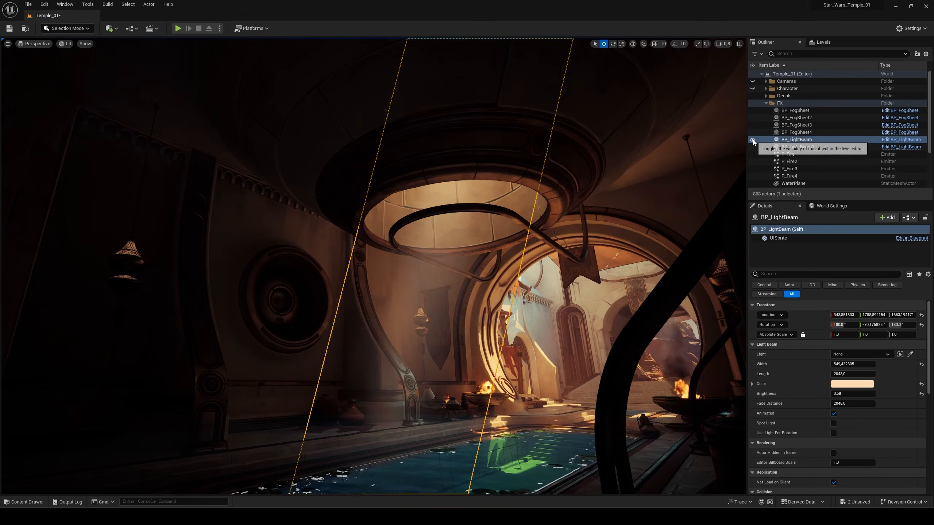
Toggle the visibility of BP_LightBeam to compare the light shaft, and select and frame BP_FogSheet in the courtyard.
click(752, 141)
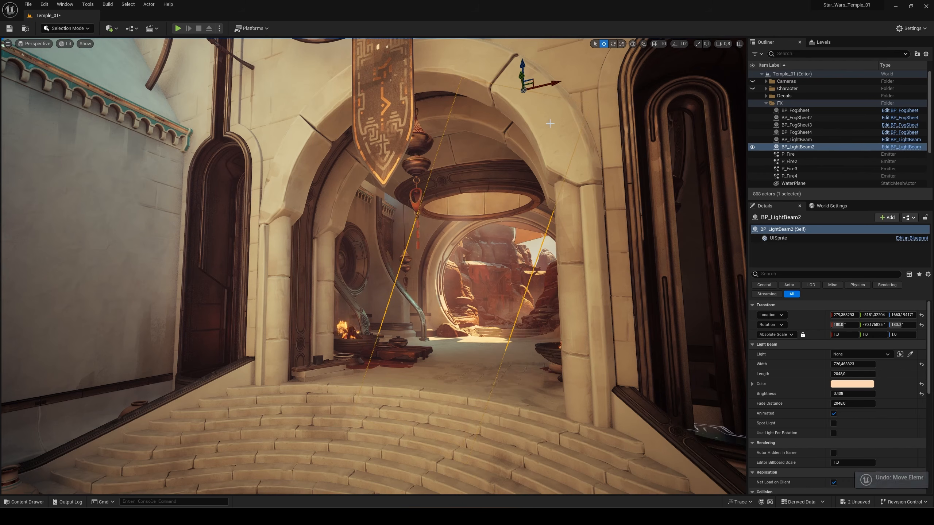
click(795, 111)
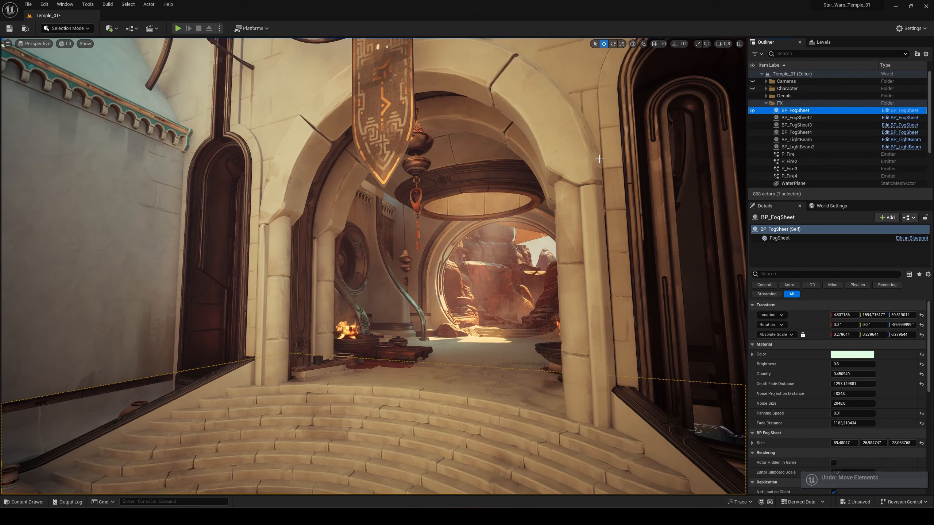
key(f)
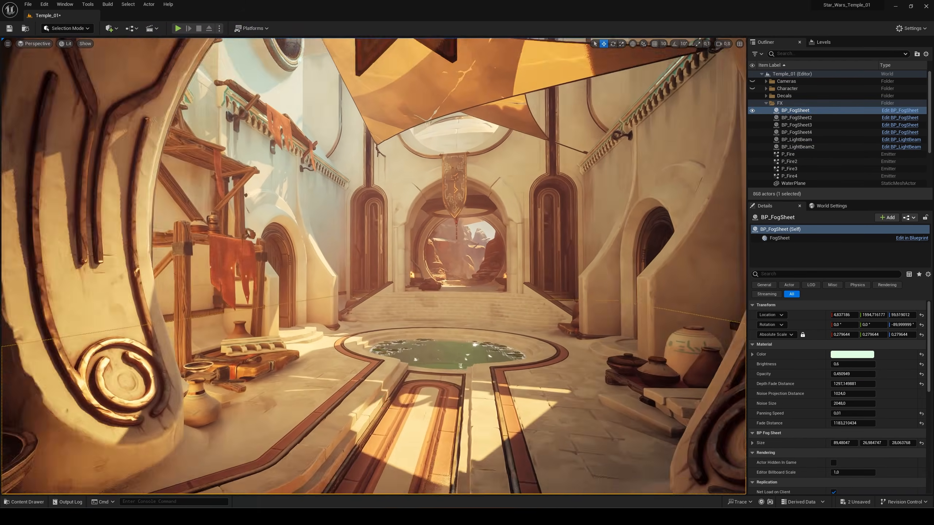